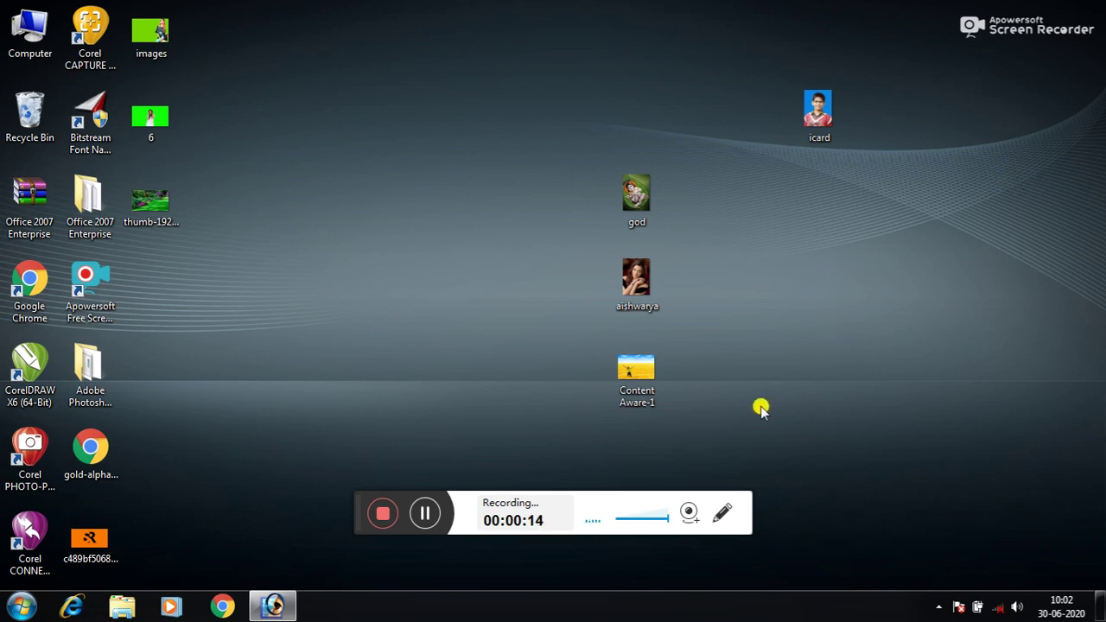
# - Bring up Adobe Photoshop from the installed programs
pyautogui.moveTo(355, 493); pyautogui.dragTo(387, 583)
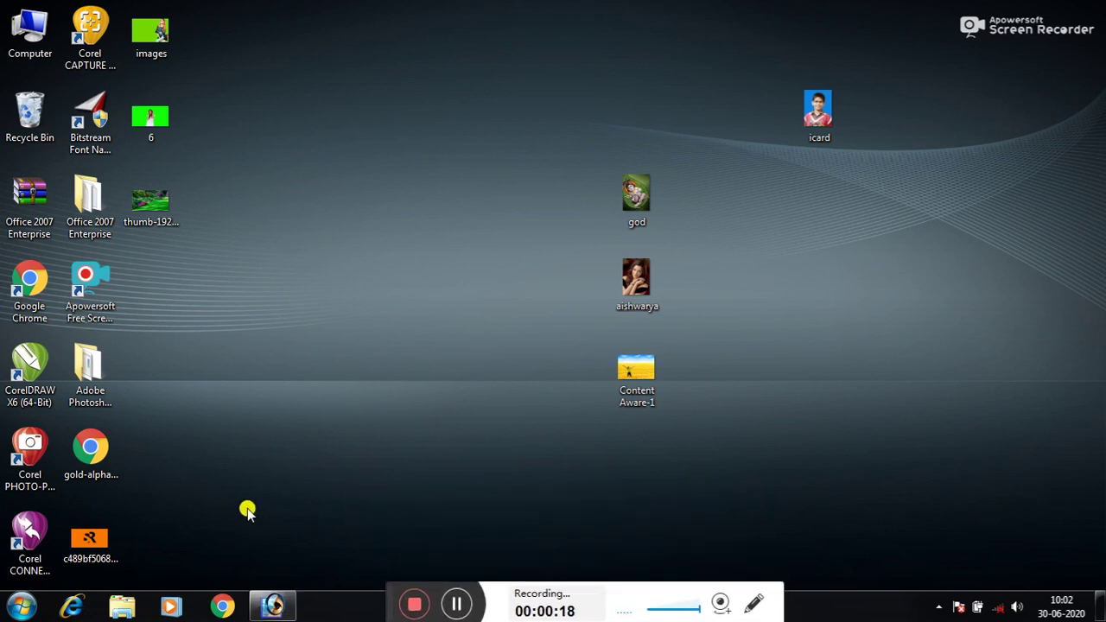
pyautogui.click(272, 605)
pyautogui.click(272, 605)
pyautogui.click(21, 605)
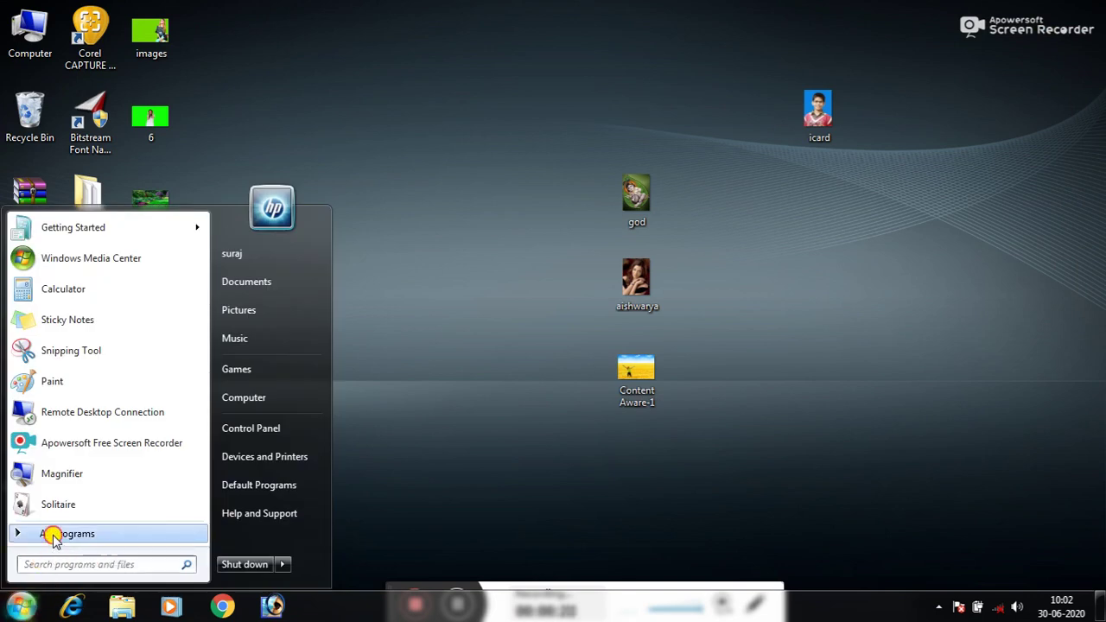
pyautogui.click(52, 536)
pyautogui.click(91, 221)
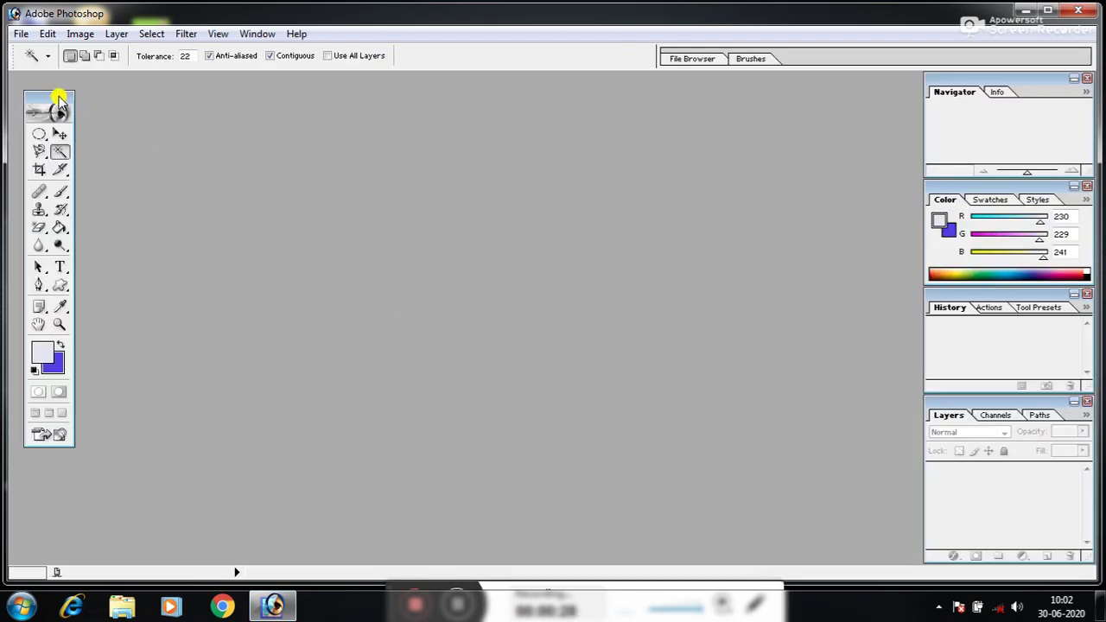
# - Shift the toolbox slightly, then hide the Tools palette and show it again
pyautogui.moveTo(59, 102); pyautogui.dragTo(64, 97)
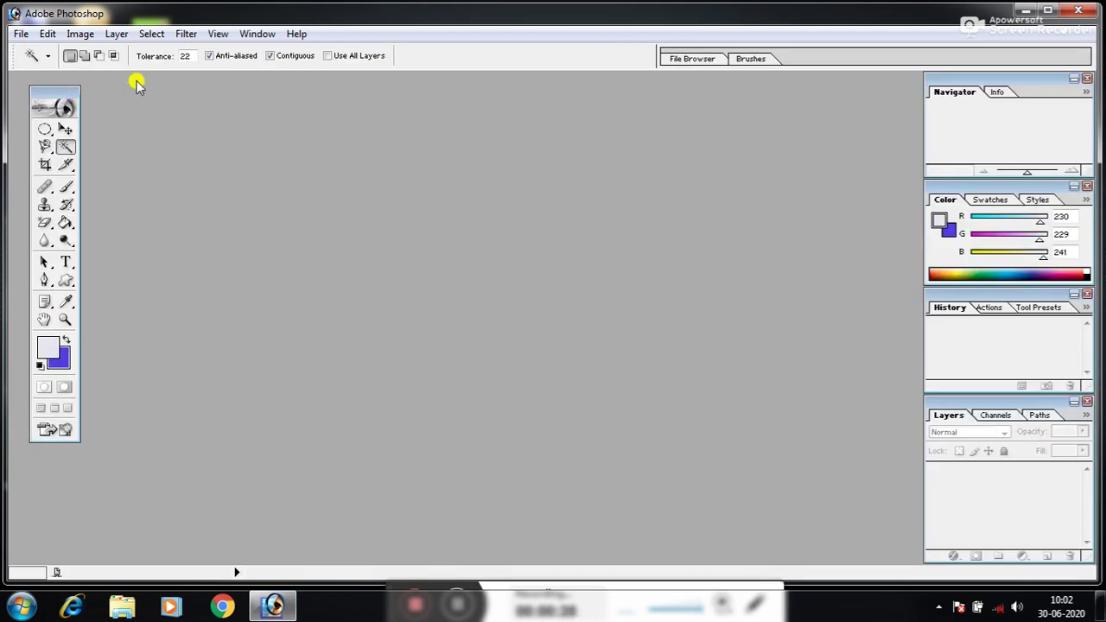
pyautogui.click(255, 33)
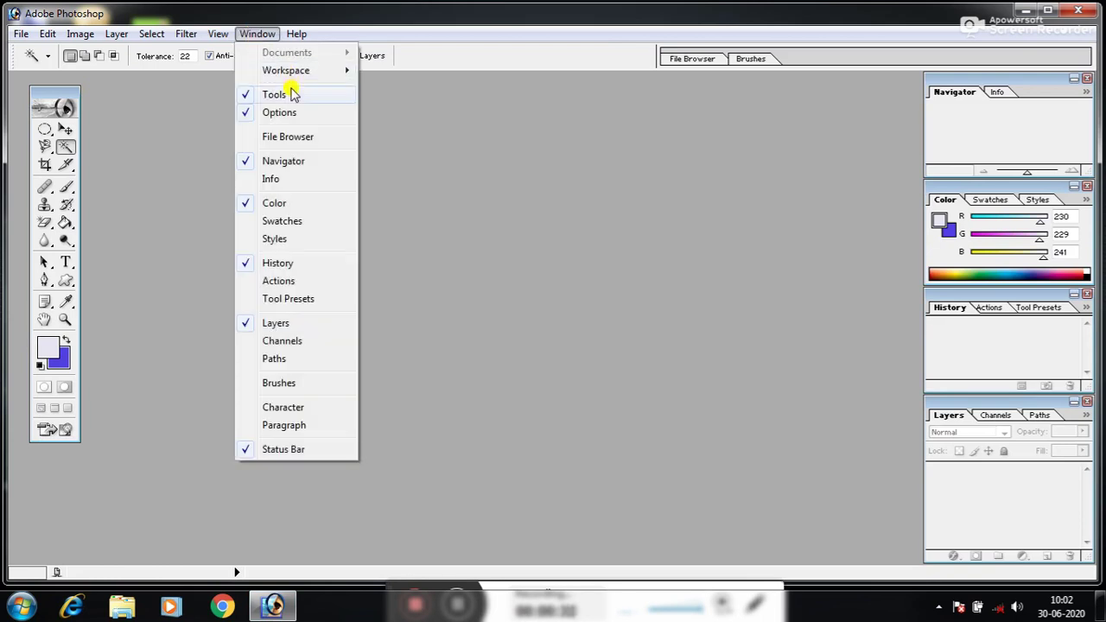
pyautogui.click(285, 97)
pyautogui.click(257, 33)
pyautogui.click(270, 97)
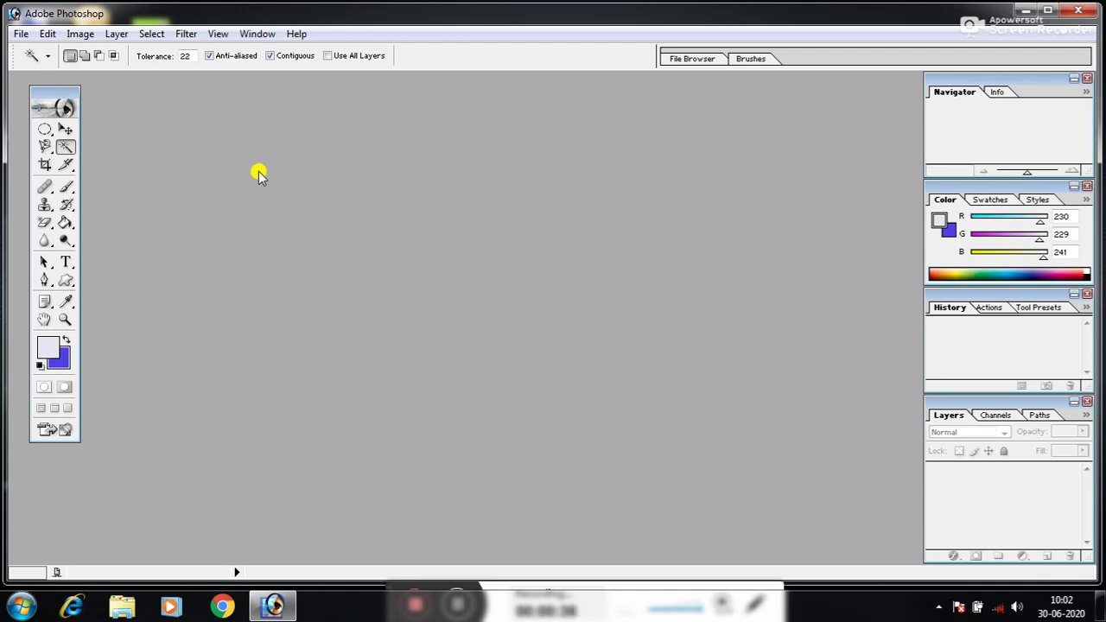
pyautogui.click(19, 35)
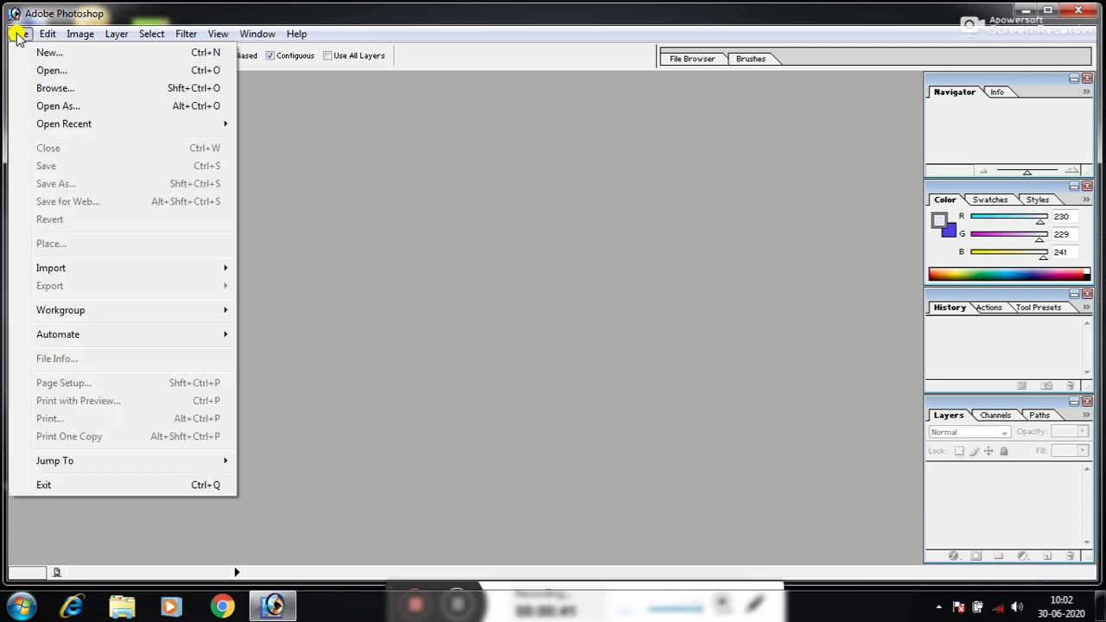
pyautogui.click(37, 70)
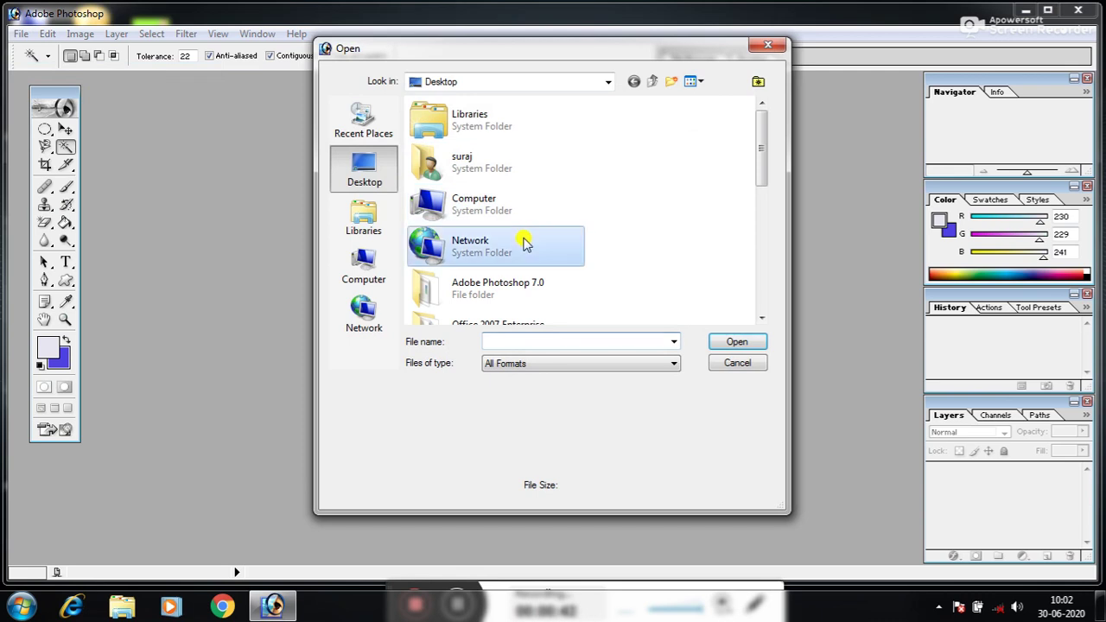
pyautogui.scroll(-6, 523, 251)
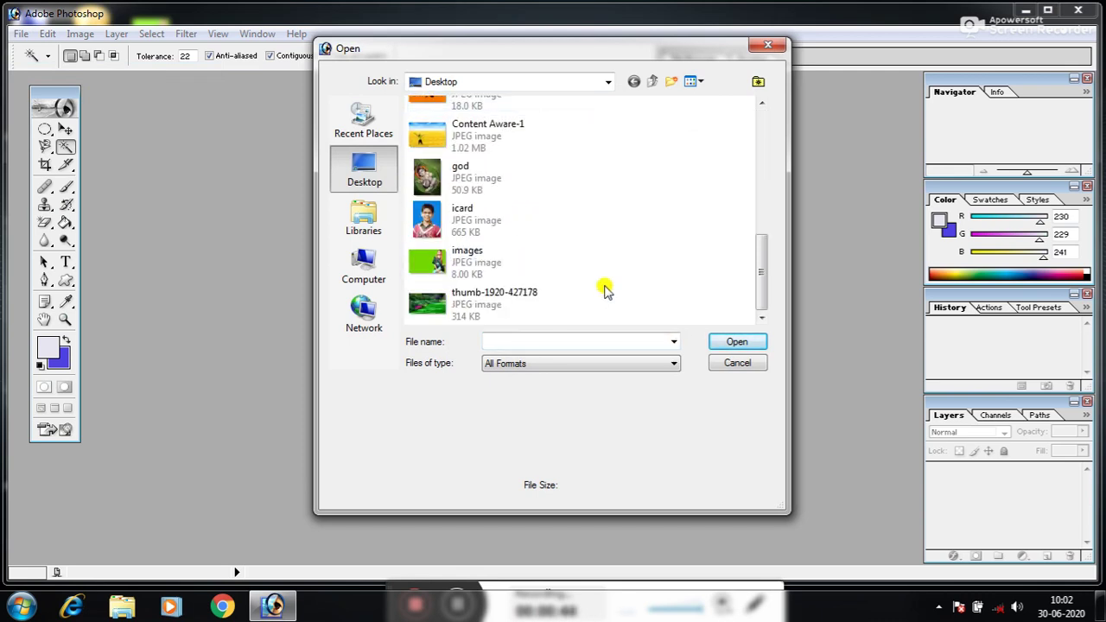
pyautogui.click(737, 363)
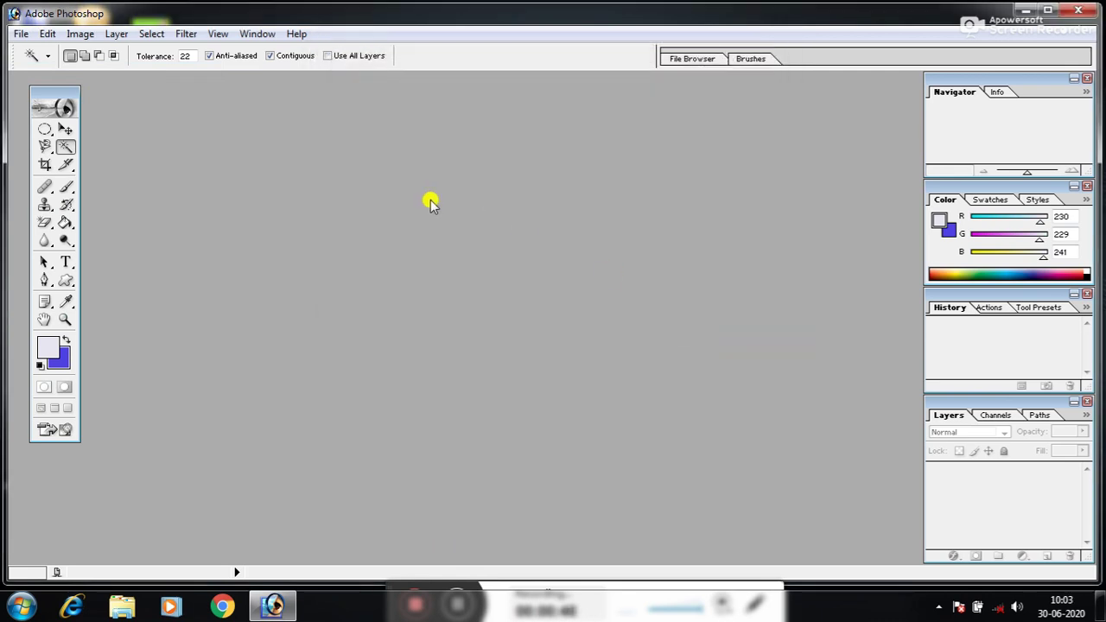
# - Open the Content Aware-1 image from the Desktop folder with the Open dialog and close it again
pyautogui.doubleClick(372, 206)
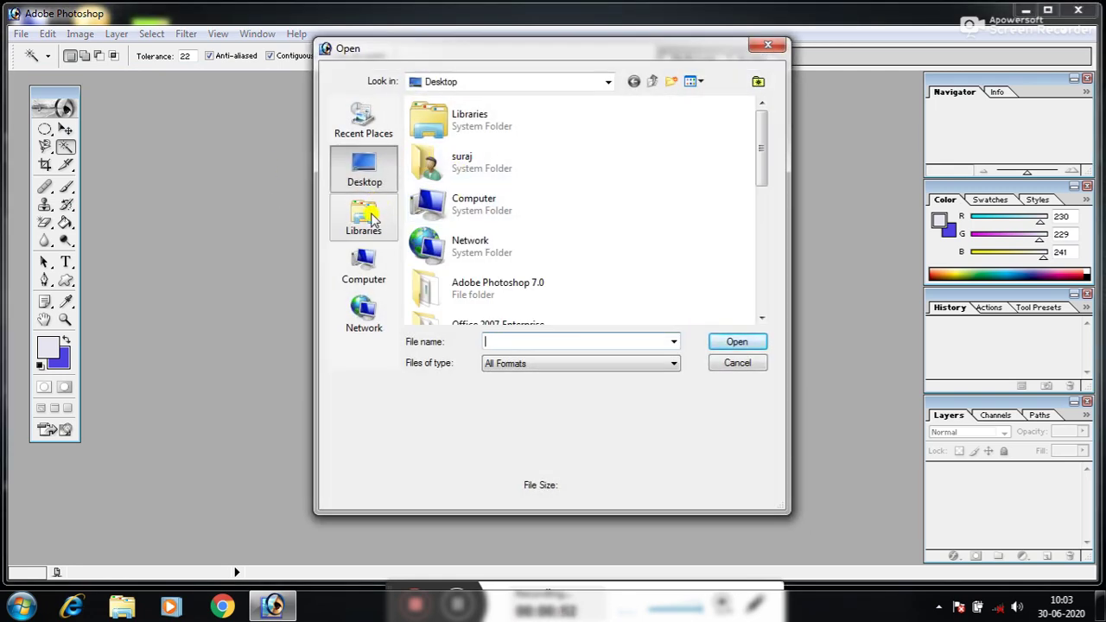
pyautogui.click(368, 223)
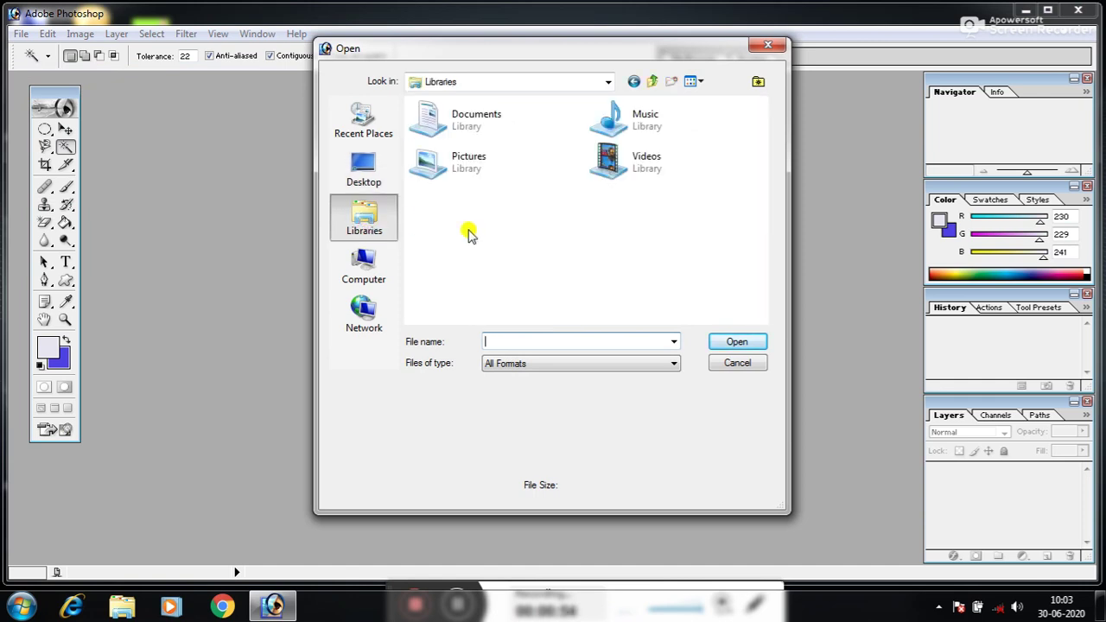
pyautogui.click(350, 177)
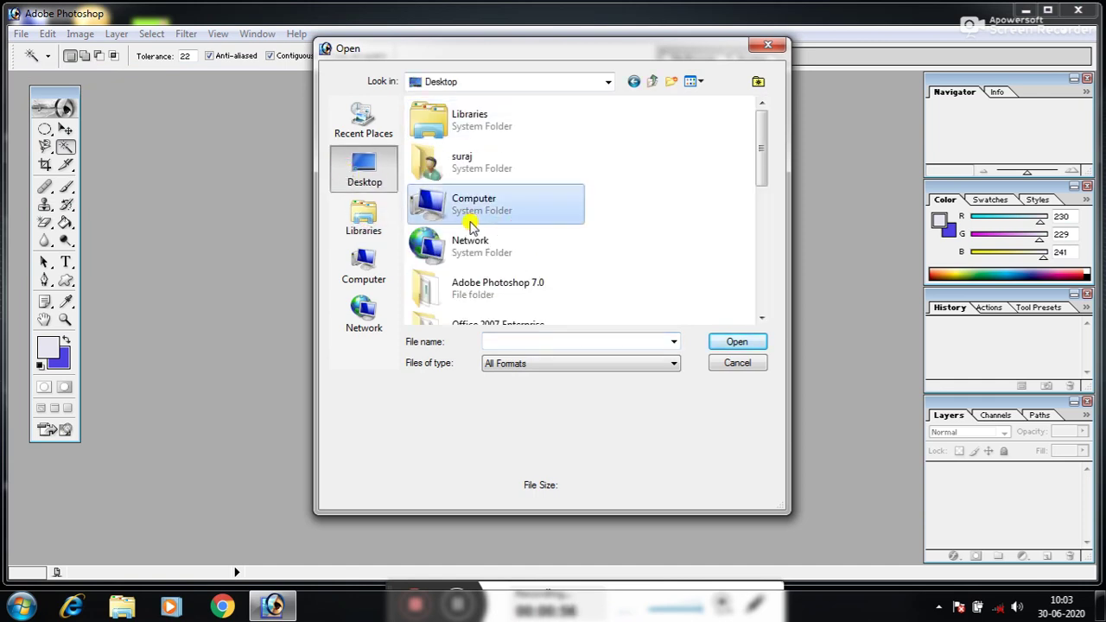
pyautogui.scroll(-5, 476, 221)
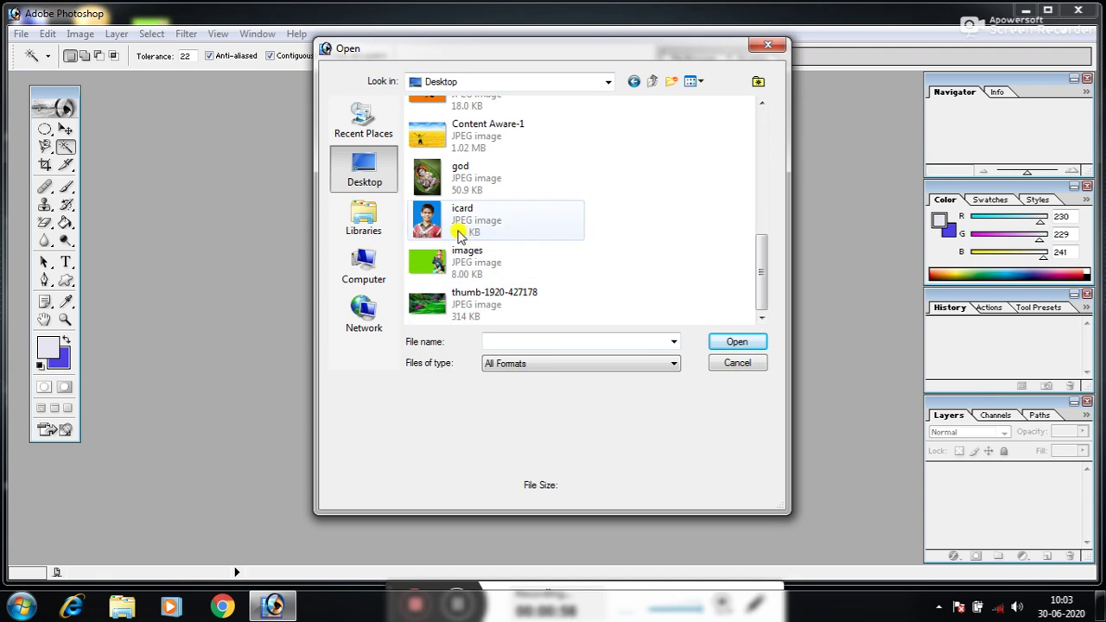
pyautogui.doubleClick(471, 131)
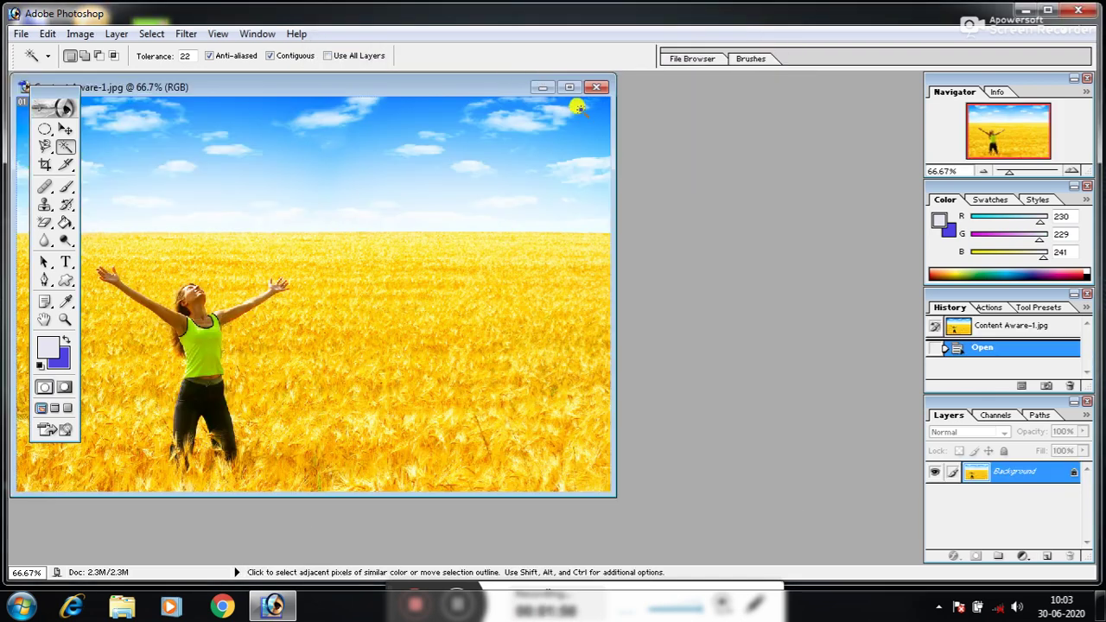
pyautogui.click(595, 87)
# - Open the Content Aware-1 image from its file on the desktop and maximize its document window
pyautogui.click(1023, 10)
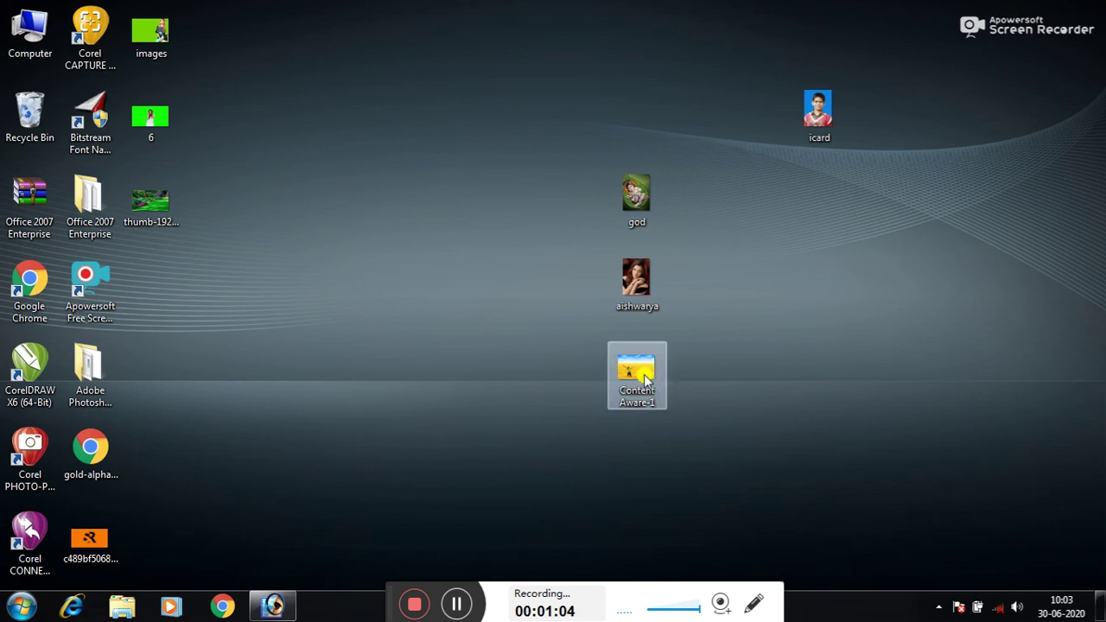
pyautogui.click(642, 378)
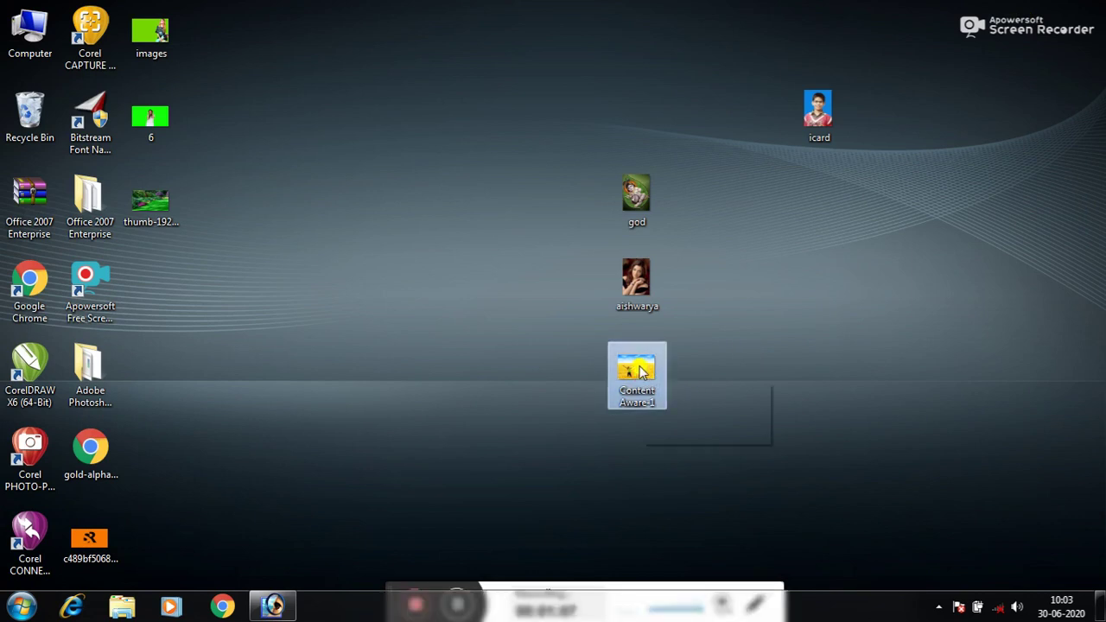
pyautogui.moveTo(642, 372); pyautogui.dragTo(388, 258)
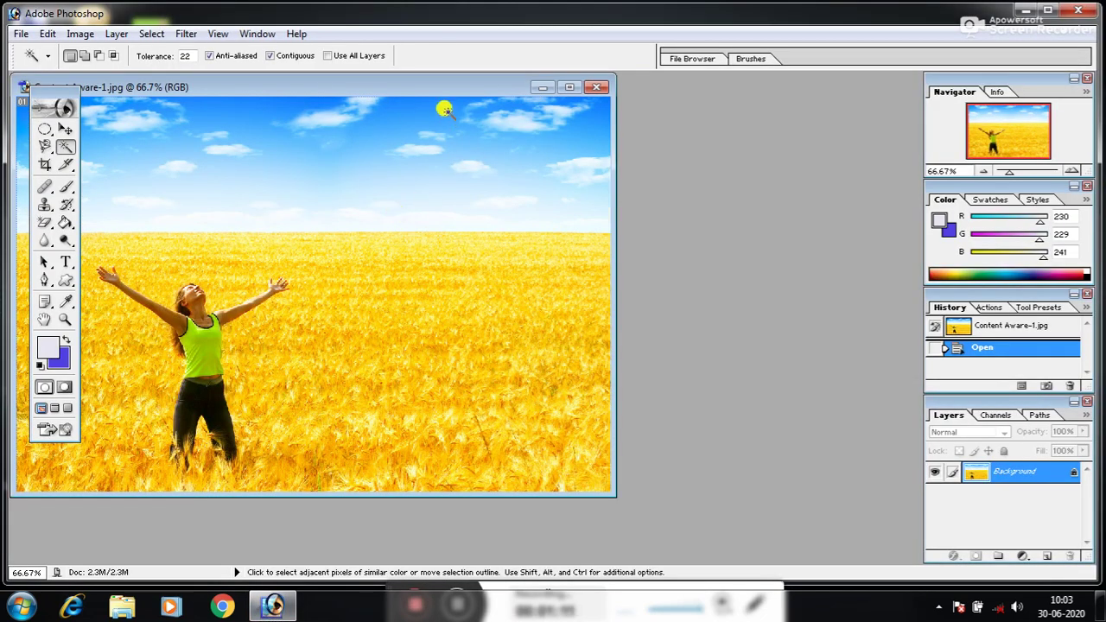
pyautogui.doubleClick(423, 85)
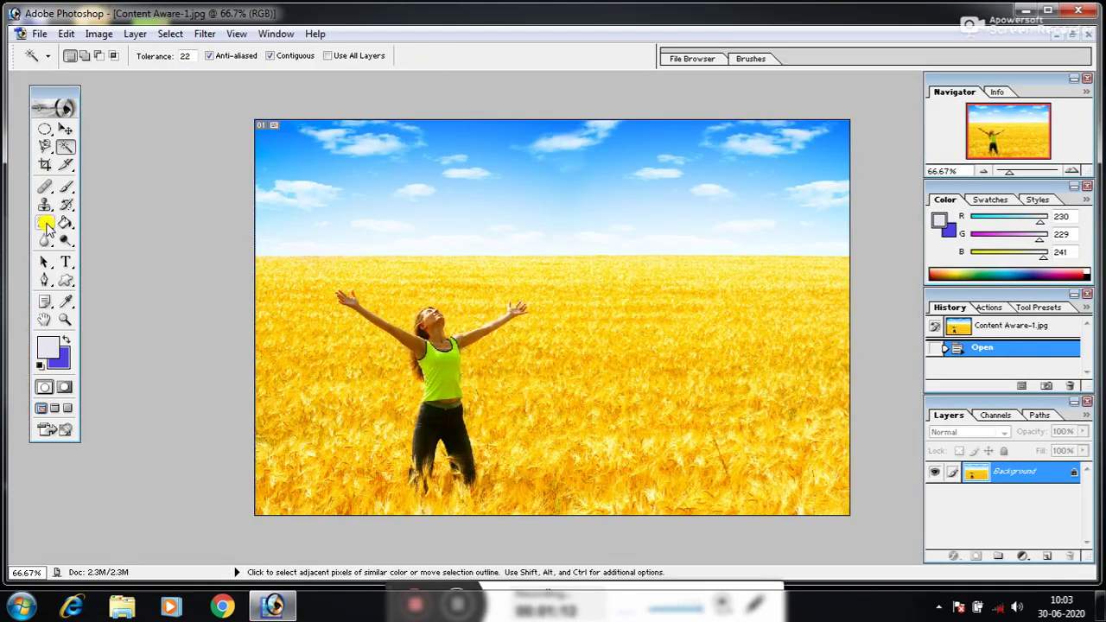
# - Draw a rectangular marquee selection around the woman's raised arms, head and torso
pyautogui.click(43, 130)
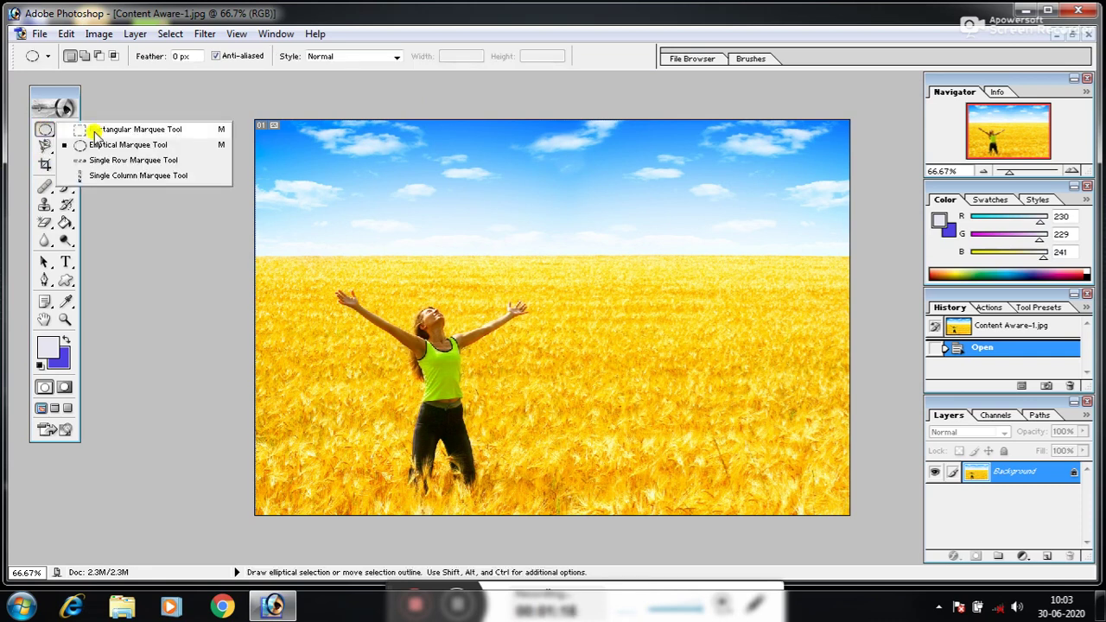
pyautogui.click(95, 130)
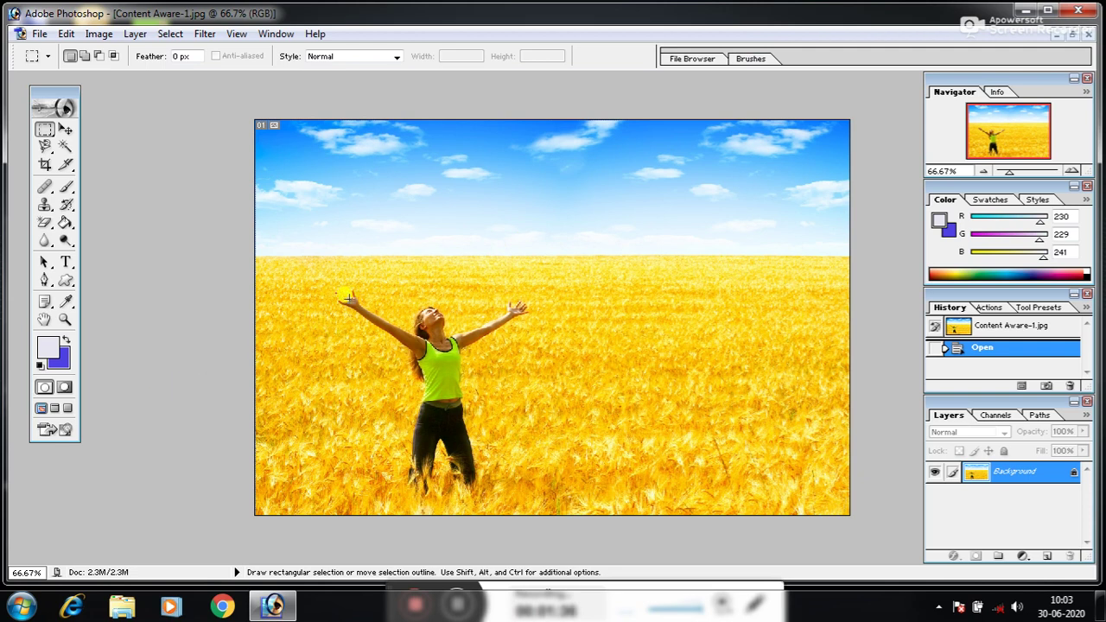
pyautogui.moveTo(417, 344); pyautogui.dragTo(525, 383)
pyautogui.moveTo(527, 400); pyautogui.dragTo(529, 402)
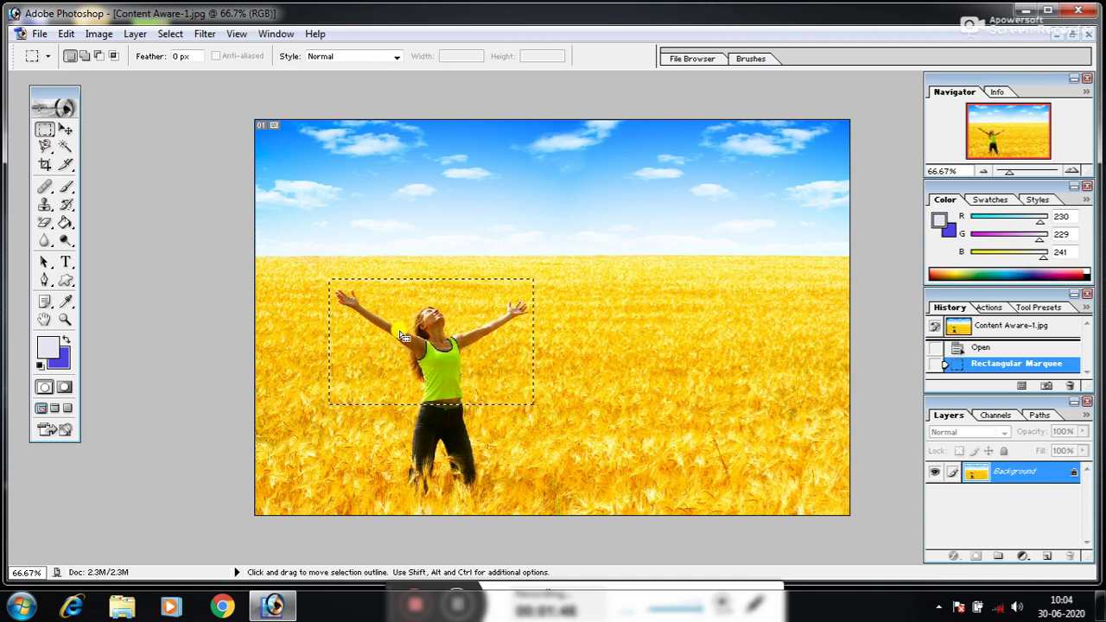
# - Duplicate the rectangular selection onto the wheat field beside the woman with the Move tool, then undo the copy
pyautogui.press('e')
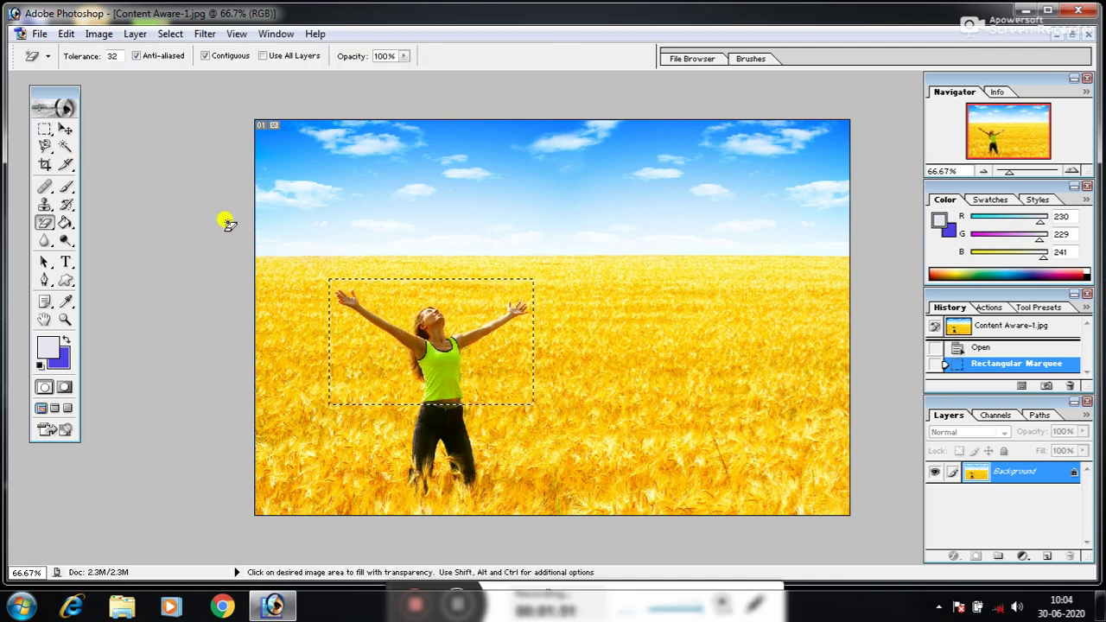
pyautogui.click(66, 130)
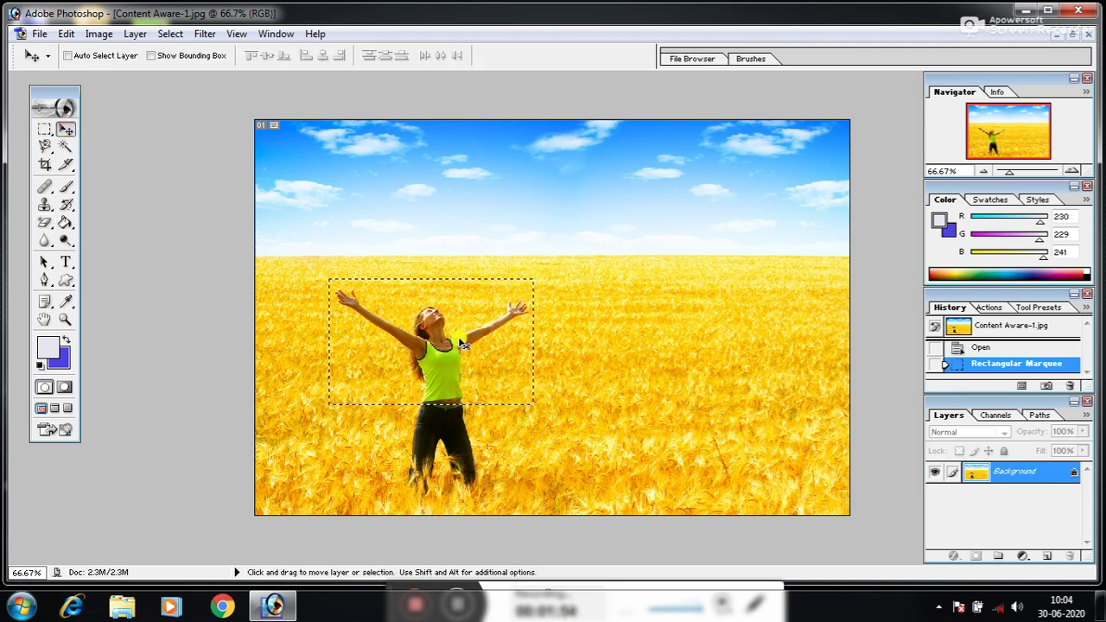
pyautogui.moveTo(421, 325); pyautogui.dragTo(653, 336)
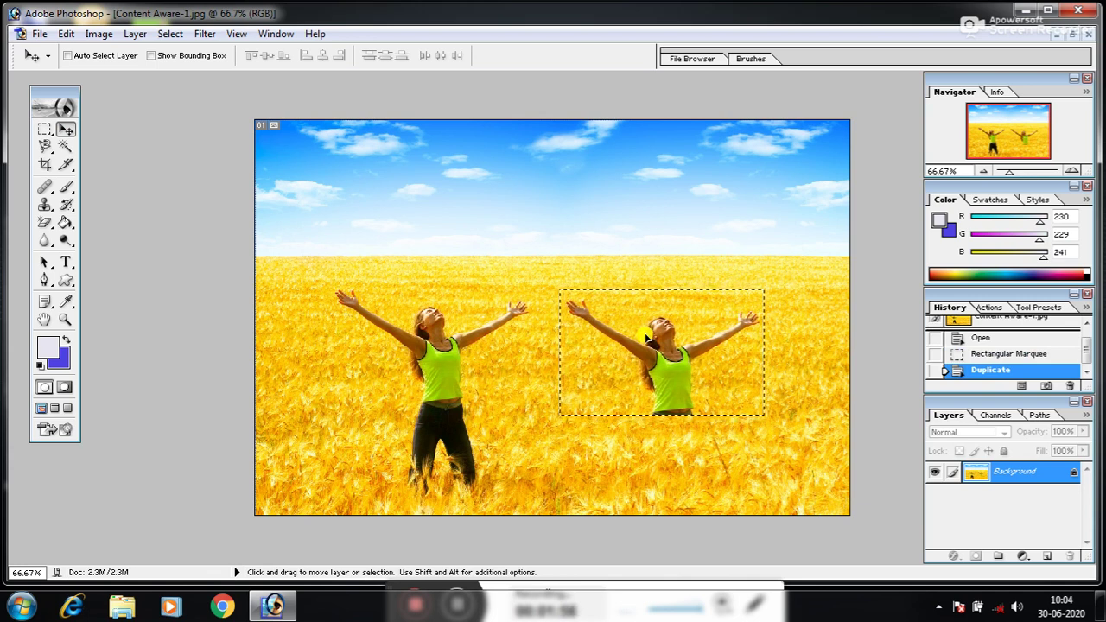
pyautogui.hotkey('ctrl', 'z')
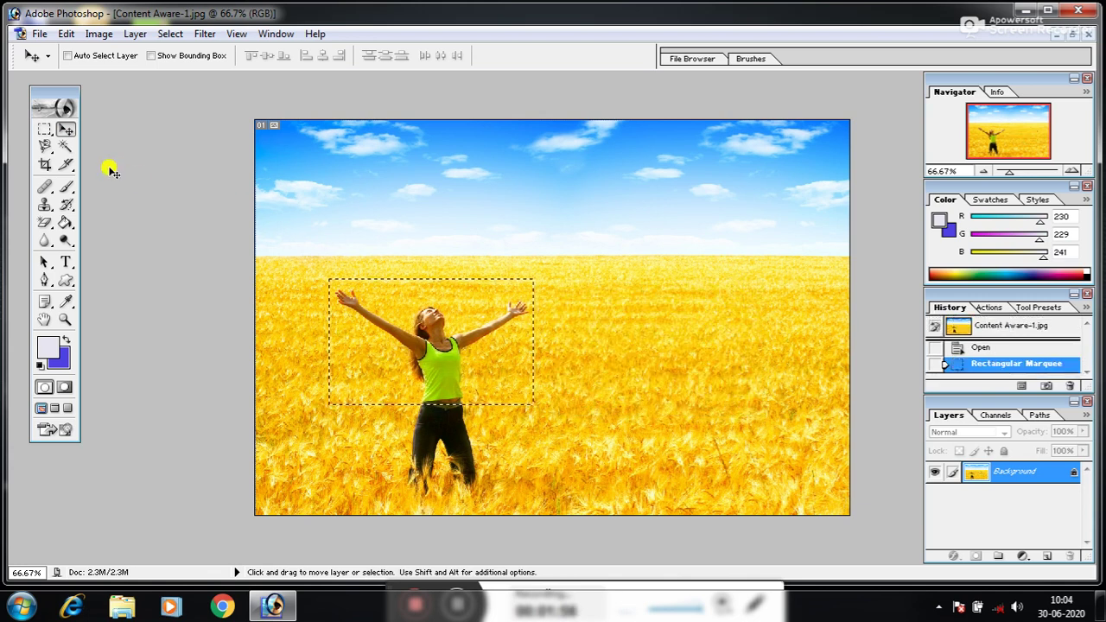
# - Clear the rectangular selection and draw an elliptical marquee around the woman's upper body
pyautogui.click(52, 128)
pyautogui.click(432, 182)
pyautogui.click(54, 132)
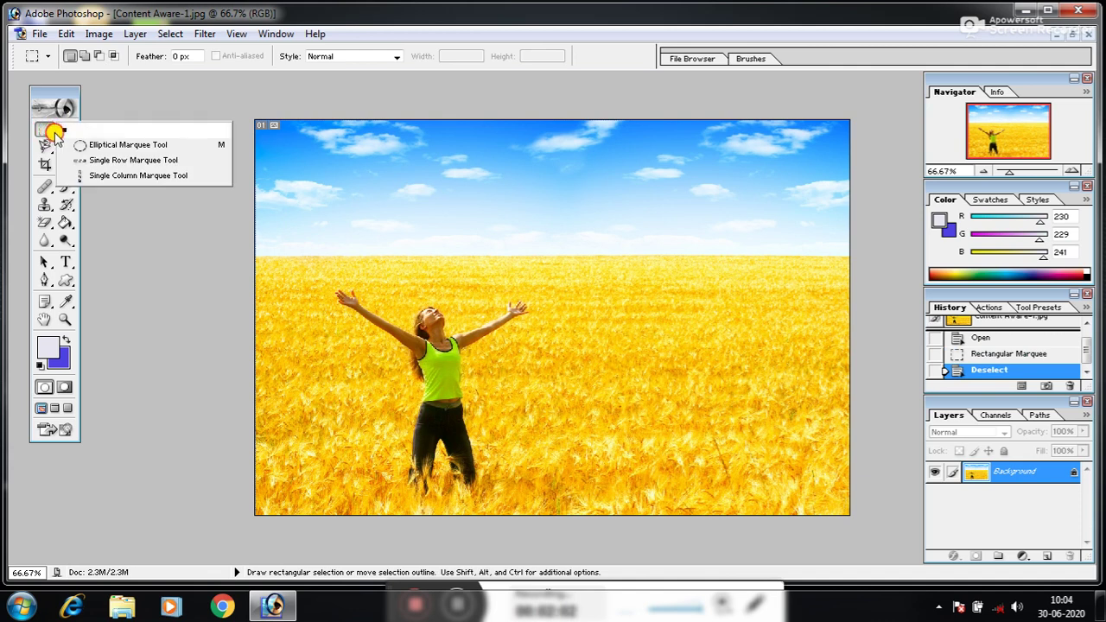
pyautogui.click(101, 146)
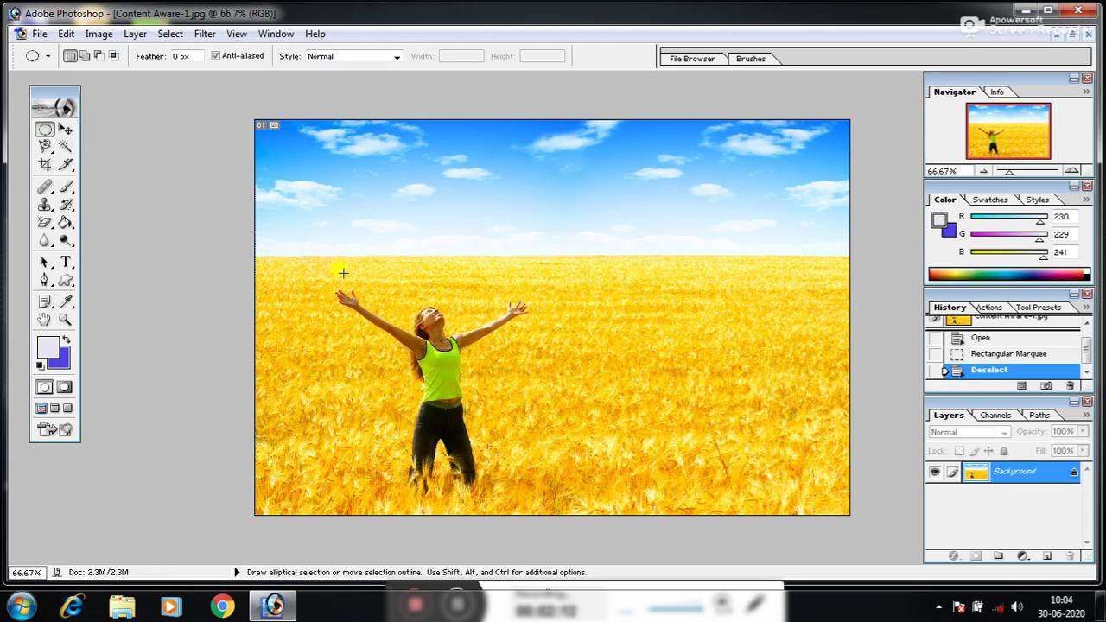
pyautogui.moveTo(336, 269); pyautogui.dragTo(540, 417)
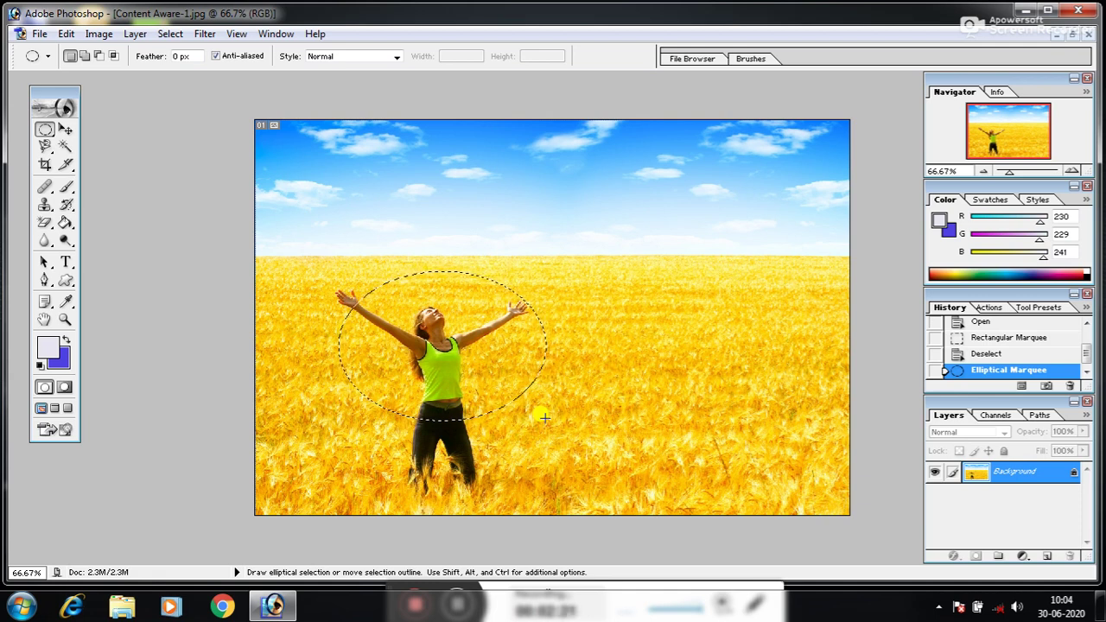
# - Duplicate the elliptical selection onto the field beside the woman with the Move tool, then undo the copy
pyautogui.press('e')
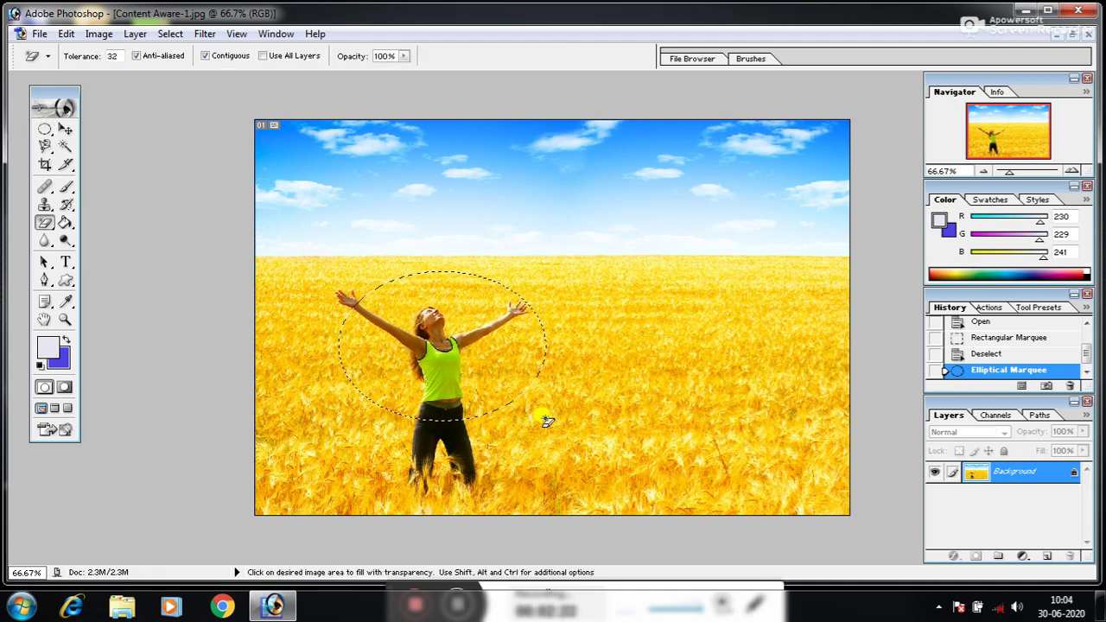
pyautogui.press('v')
pyautogui.moveTo(435, 347); pyautogui.dragTo(667, 353)
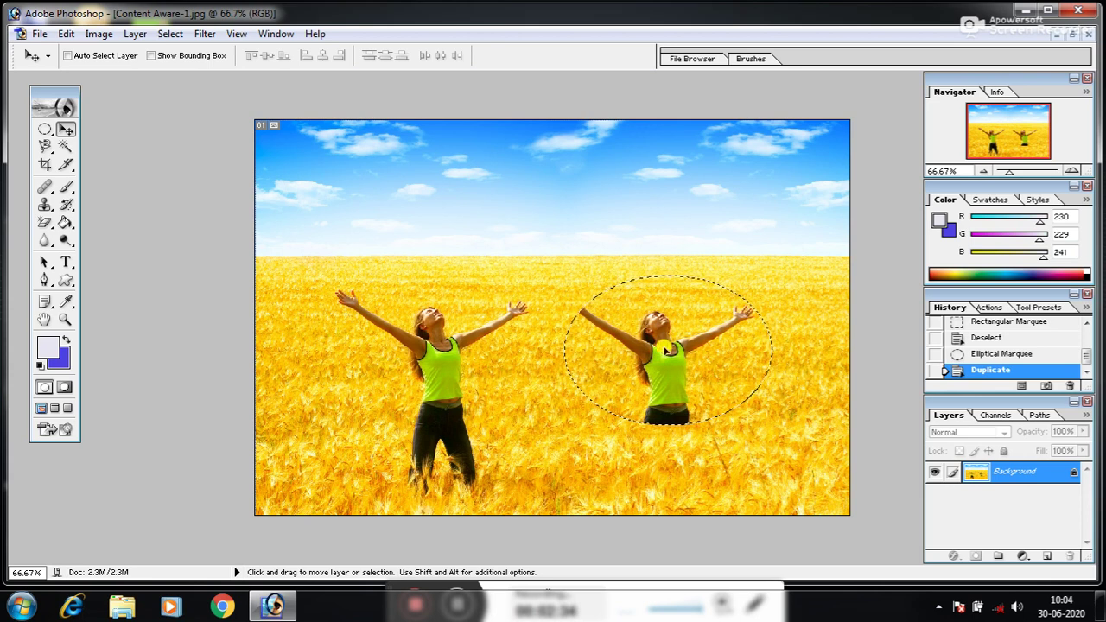
pyautogui.hotkey('ctrl', 'z')
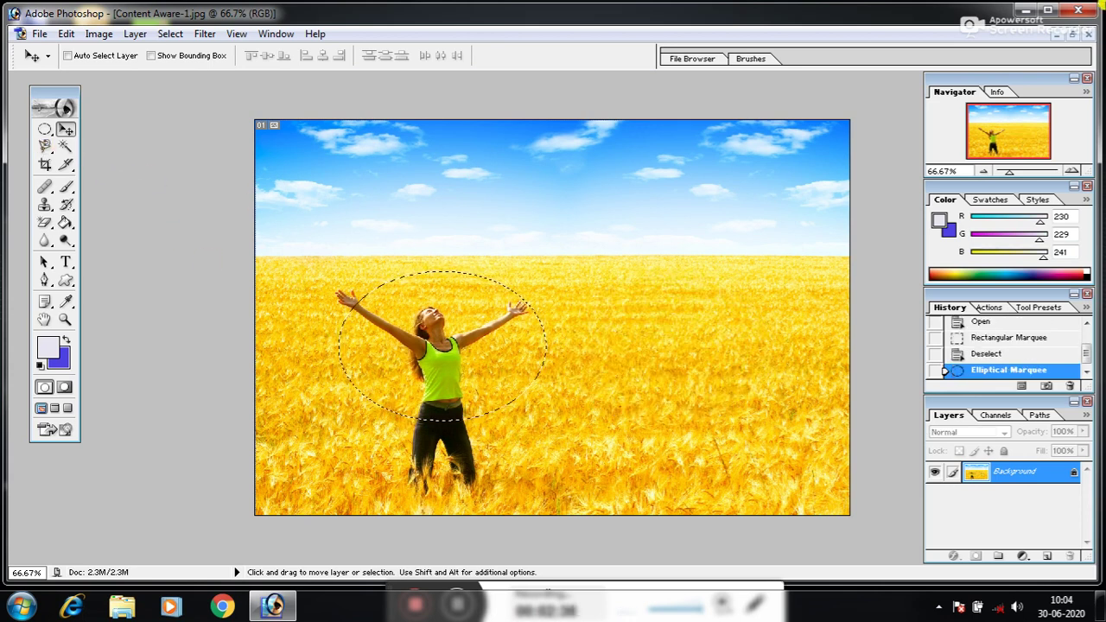
# - Close Content Aware-1 without saving and open image 6 from the desktop in a maximized document window
pyautogui.click(1088, 34)
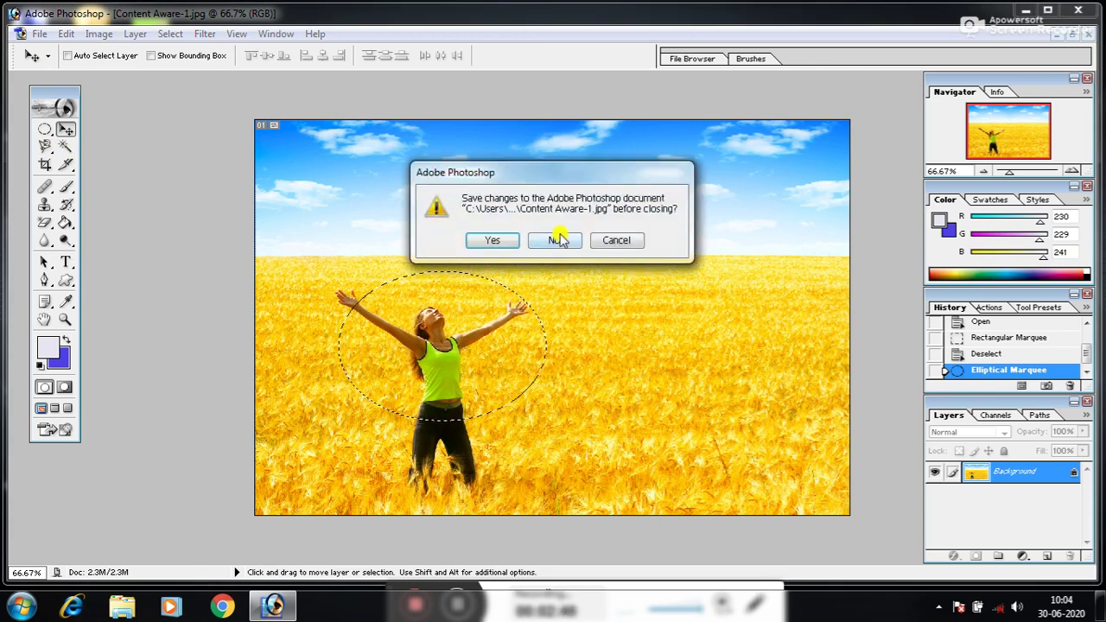
pyautogui.click(560, 240)
pyautogui.click(1025, 9)
pyautogui.moveTo(150, 117); pyautogui.dragTo(415, 251)
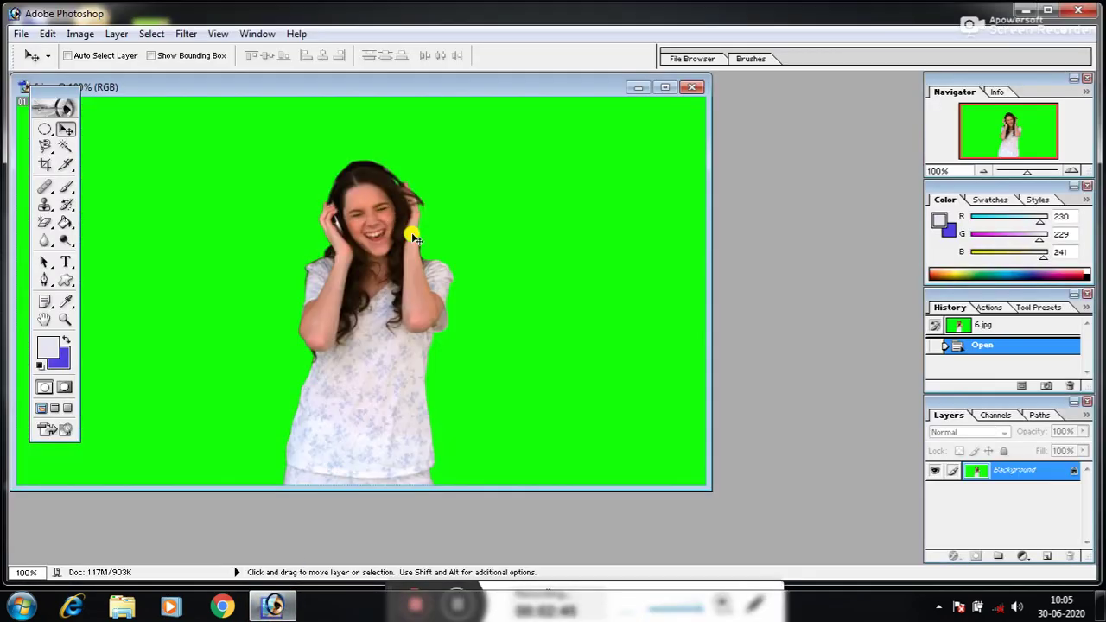
pyautogui.doubleClick(467, 87)
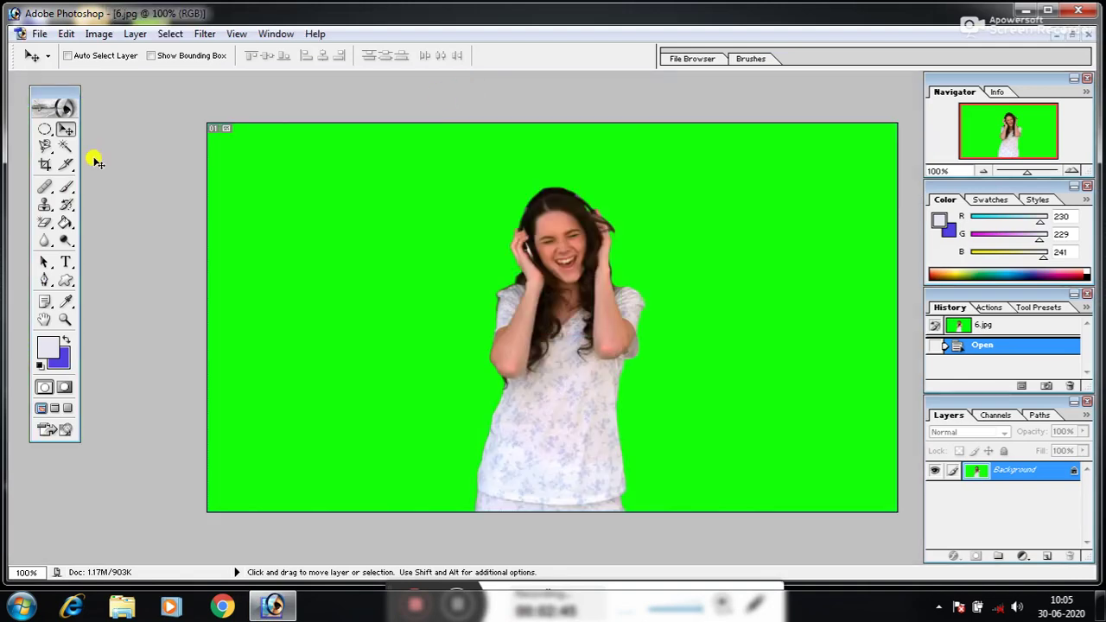
# - Draw a freehand selection around the woman's head and raised hands with the Lasso tool
pyautogui.click(46, 147)
pyautogui.click(83, 146)
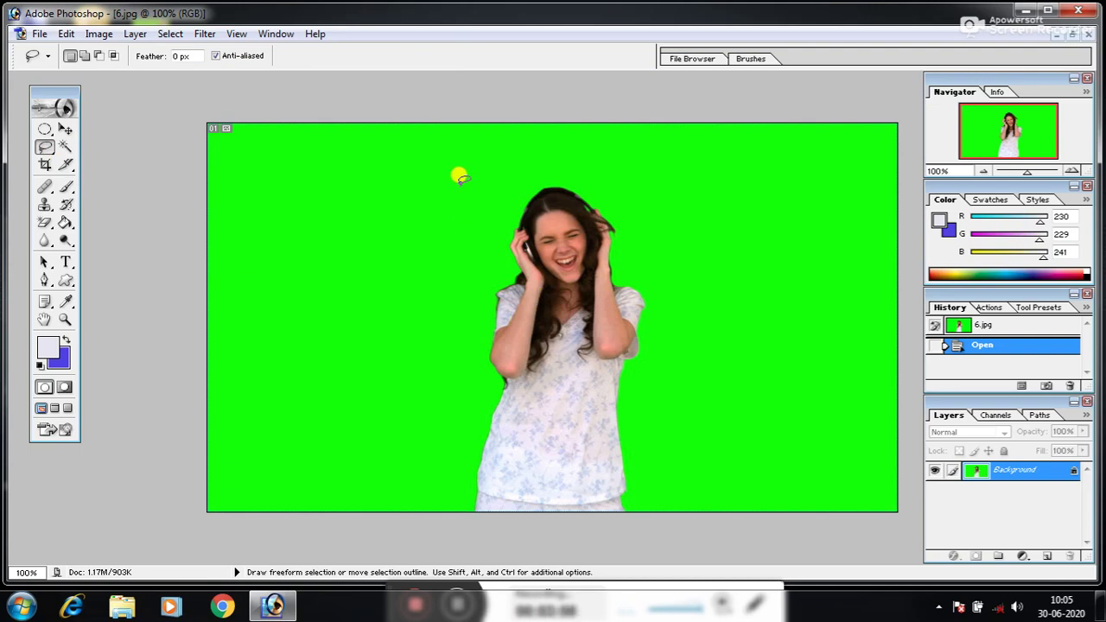
pyautogui.press('z')
pyautogui.moveTo(435, 172); pyautogui.dragTo(704, 369)
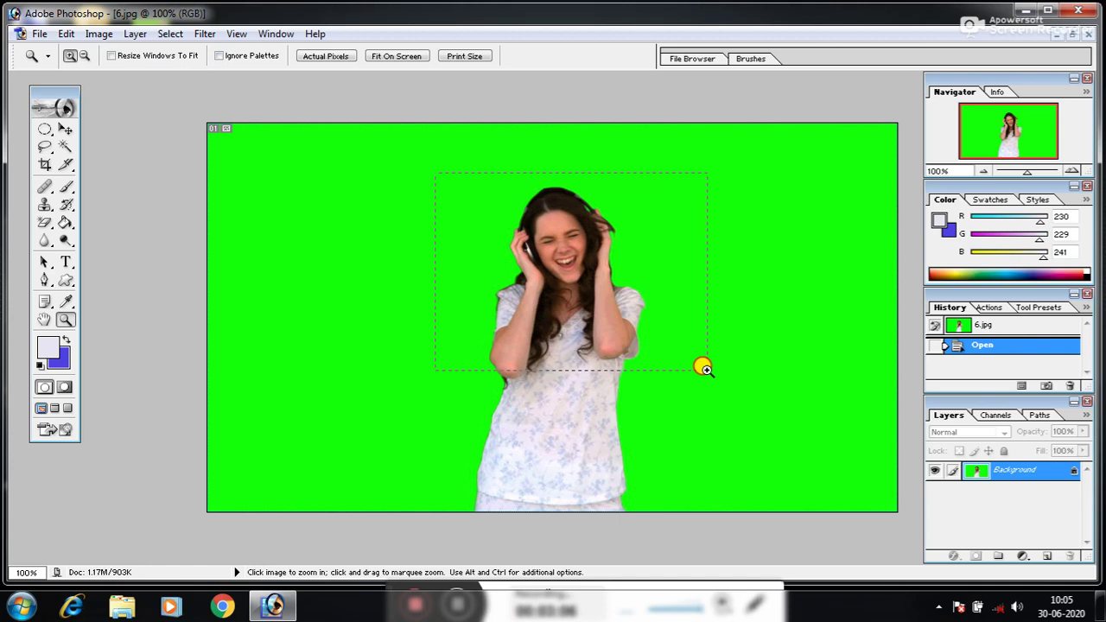
pyautogui.moveTo(705, 369); pyautogui.dragTo(705, 369)
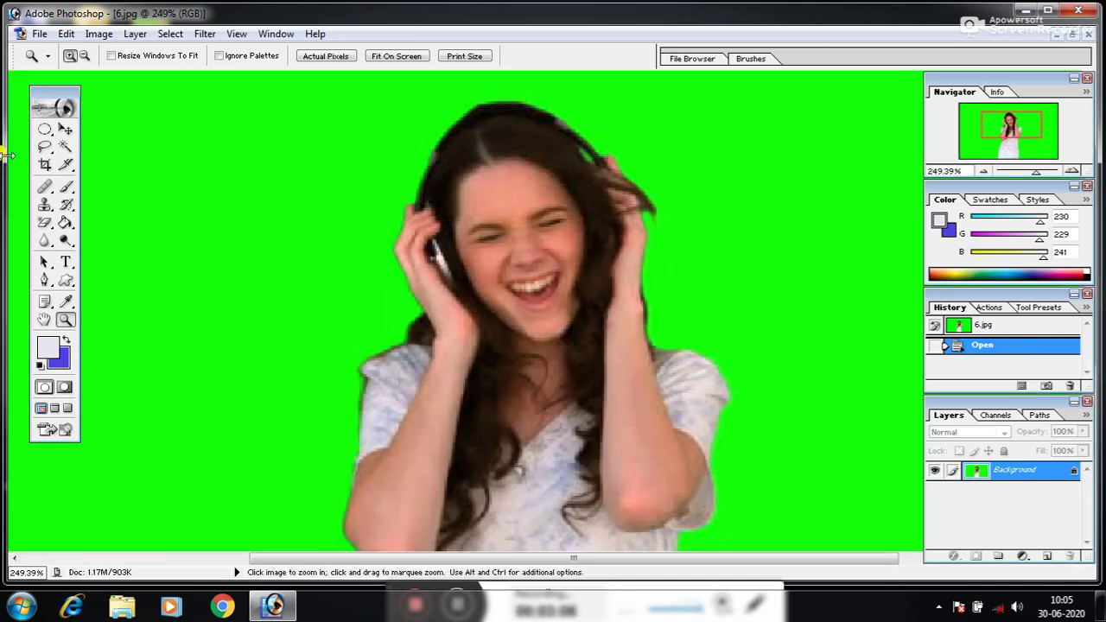
pyautogui.click(45, 147)
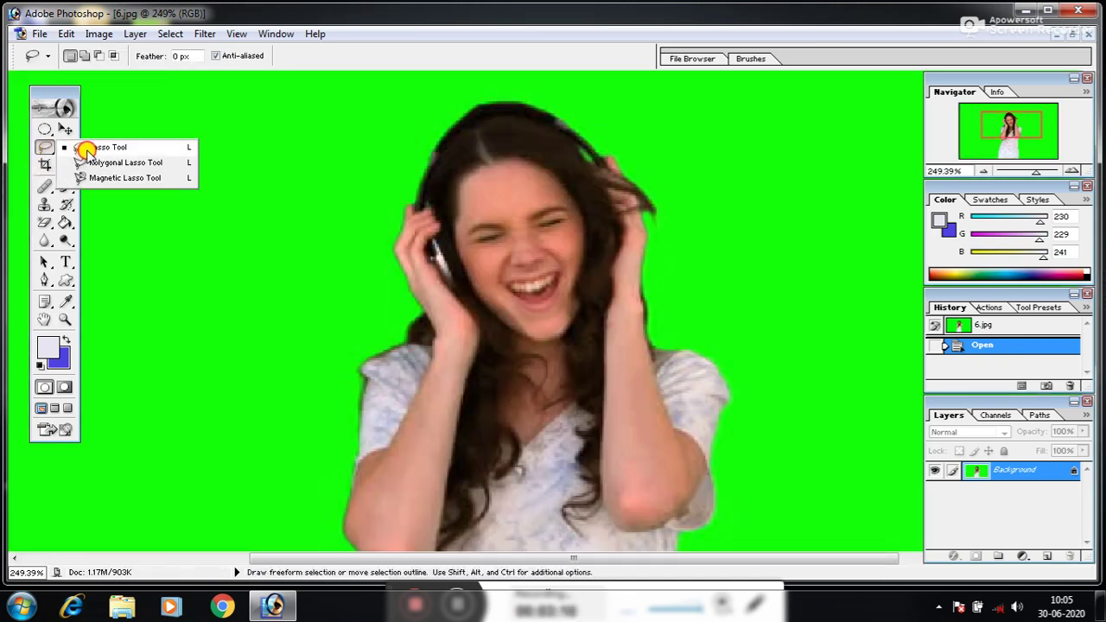
pyautogui.click(86, 149)
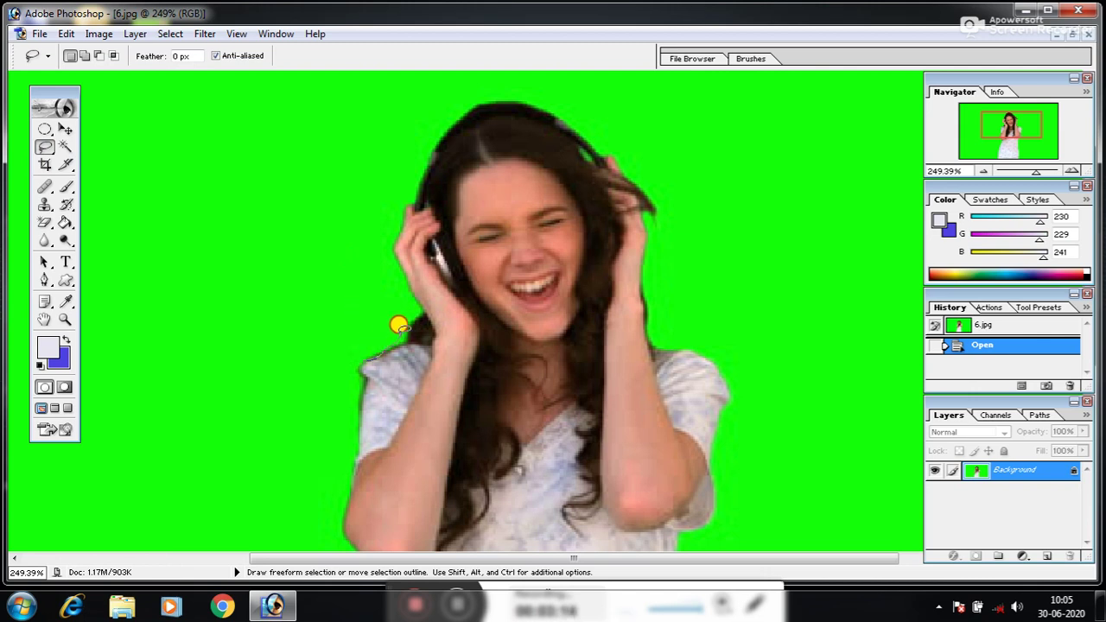
pyautogui.moveTo(409, 300)
pyautogui.mouseDown()
pyautogui.moveTo(392, 225)
pyautogui.moveTo(426, 136)
pyautogui.moveTo(474, 93)
pyautogui.moveTo(543, 97)
pyautogui.moveTo(629, 152)
pyautogui.moveTo(670, 189)
pyautogui.moveTo(681, 220)
pyautogui.moveTo(671, 326)
pyautogui.moveTo(650, 357)
pyautogui.moveTo(577, 380)
pyautogui.moveTo(518, 381)
pyautogui.moveTo(454, 359)
pyautogui.moveTo(384, 350)
pyautogui.mouseUp()
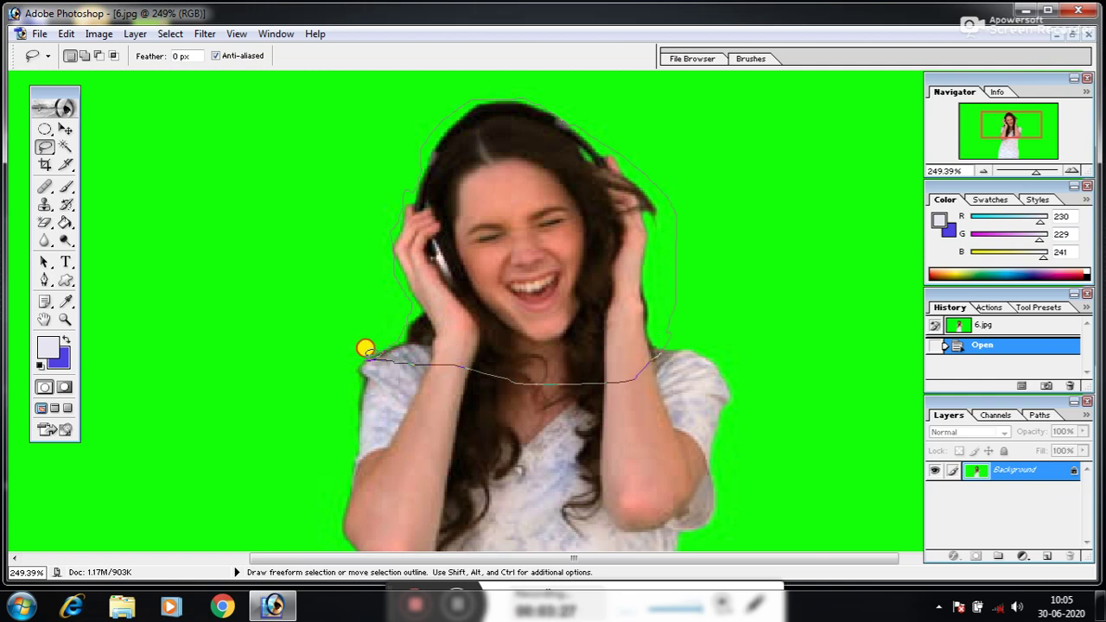
pyautogui.moveTo(371, 343); pyautogui.dragTo(370, 345)
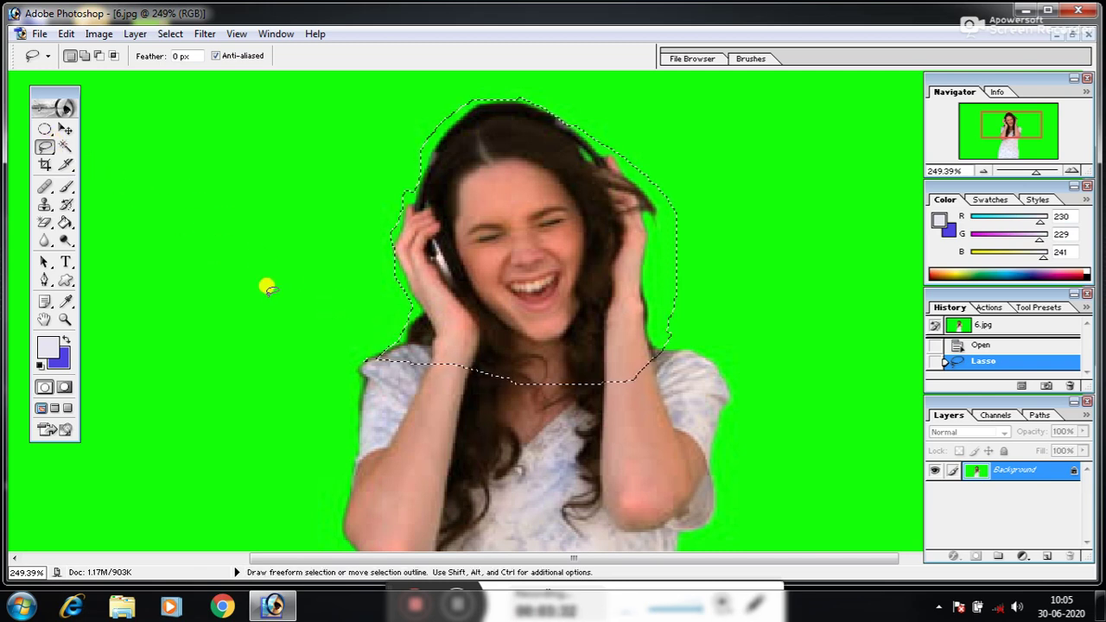
# - Duplicate the lassoed head onto the green background beside the woman with the Move tool, then undo the copy
pyautogui.press('w')
pyautogui.press('v')
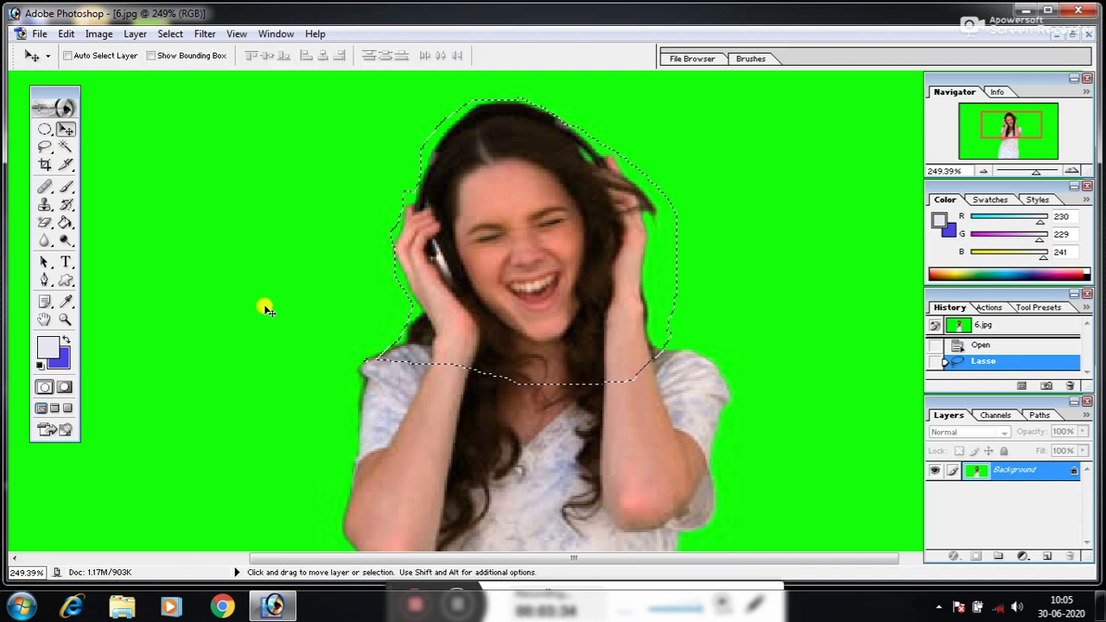
pyautogui.moveTo(493, 237); pyautogui.dragTo(177, 231)
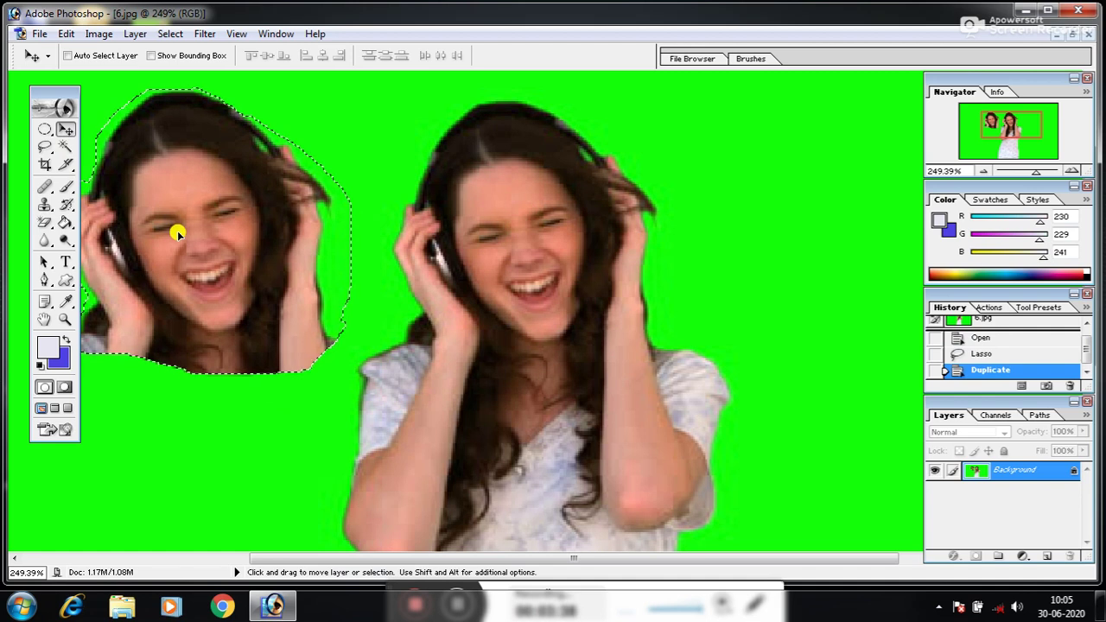
pyautogui.hotkey('ctrl', 'z')
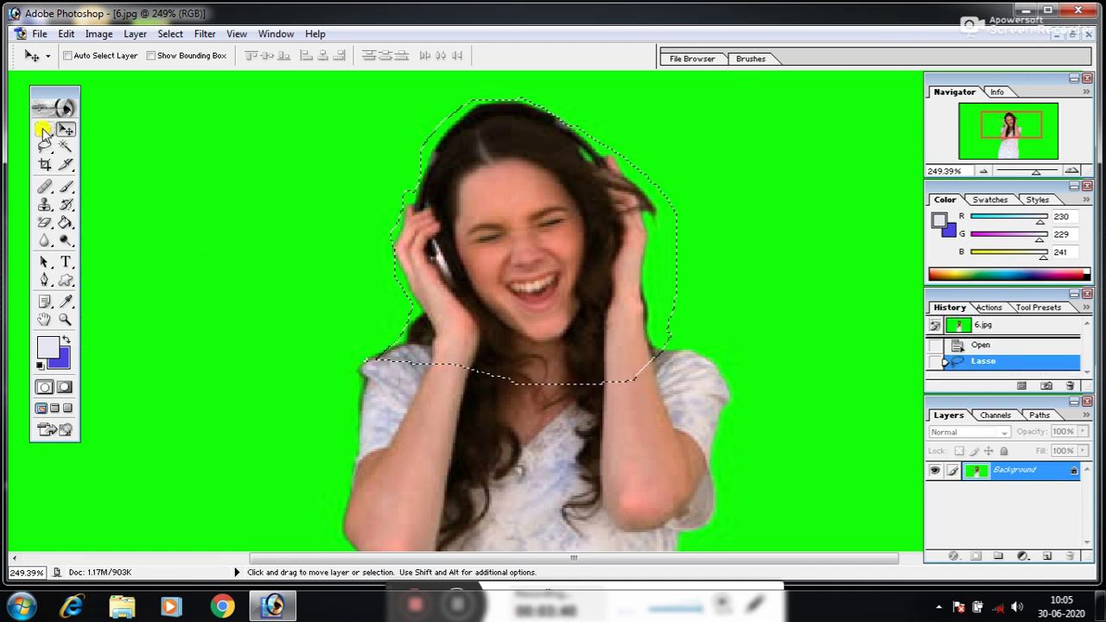
# - Clear the lasso selection and try to outline the woman's head with the Polygonal Lasso, starting at her shoulder
pyautogui.click(43, 129)
pyautogui.click(224, 138)
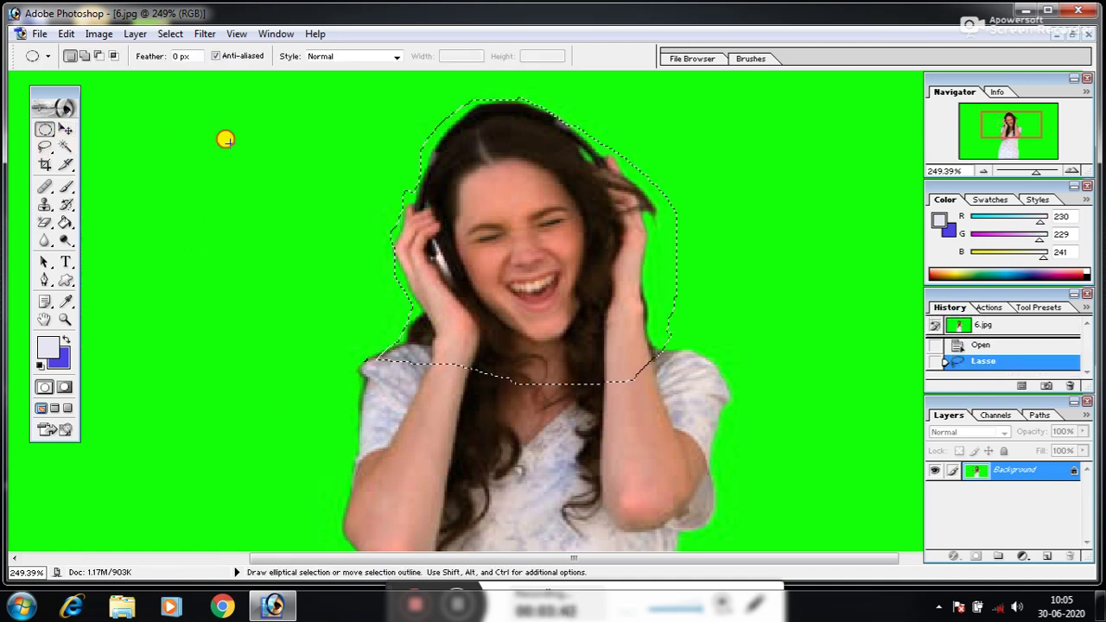
pyautogui.click(45, 143)
pyautogui.moveTo(45, 141); pyautogui.dragTo(90, 164)
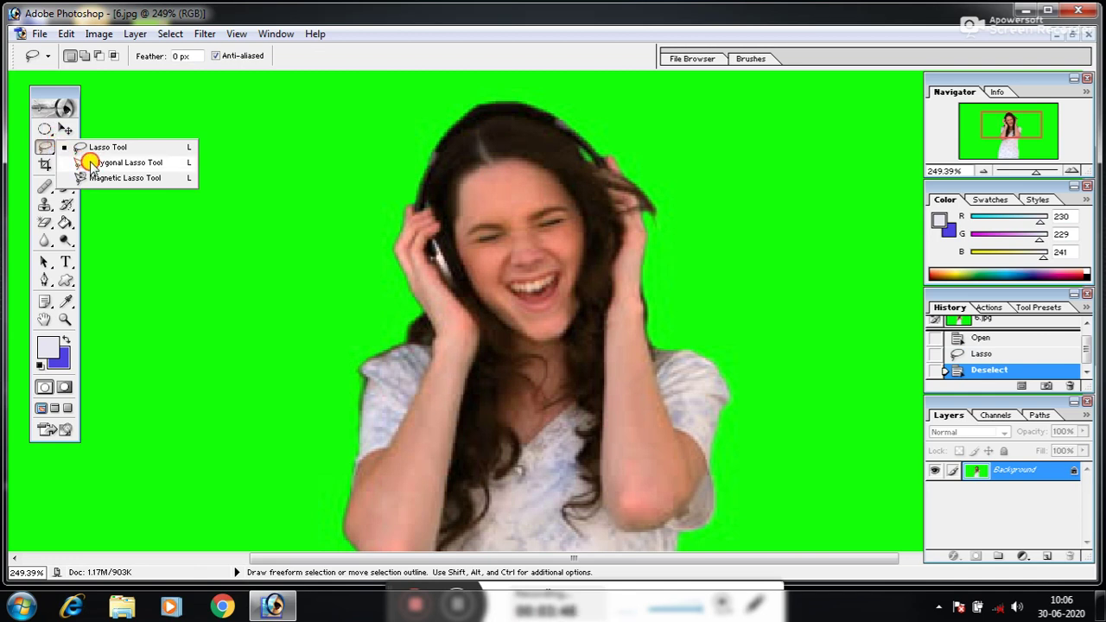
pyautogui.moveTo(90, 164); pyautogui.dragTo(90, 165)
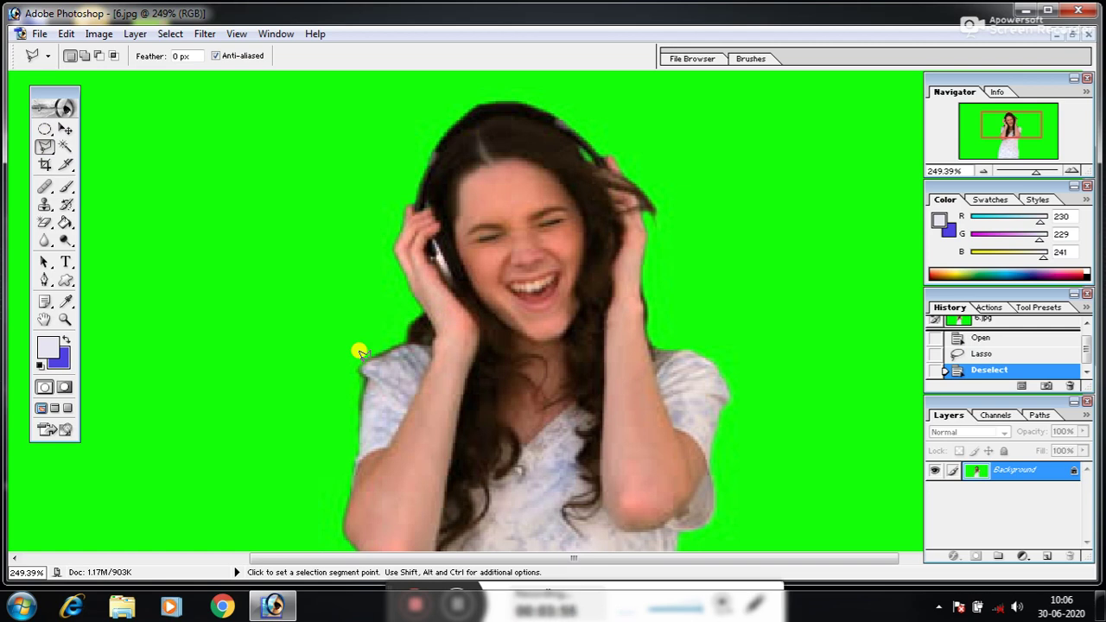
pyautogui.click(403, 327)
pyautogui.doubleClick(405, 179)
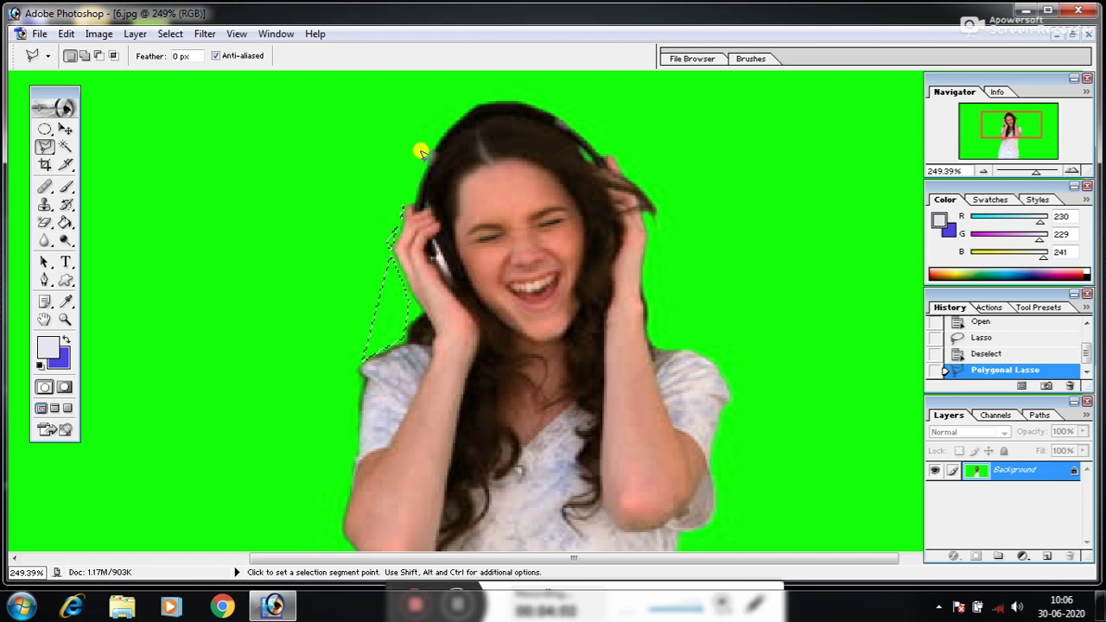
# - Draw a new Polygonal Lasso selection around the upper part of the woman's head
pyautogui.click(435, 119)
pyautogui.click(509, 86)
pyautogui.click(600, 136)
pyautogui.click(652, 173)
pyautogui.click(660, 206)
pyautogui.doubleClick(659, 252)
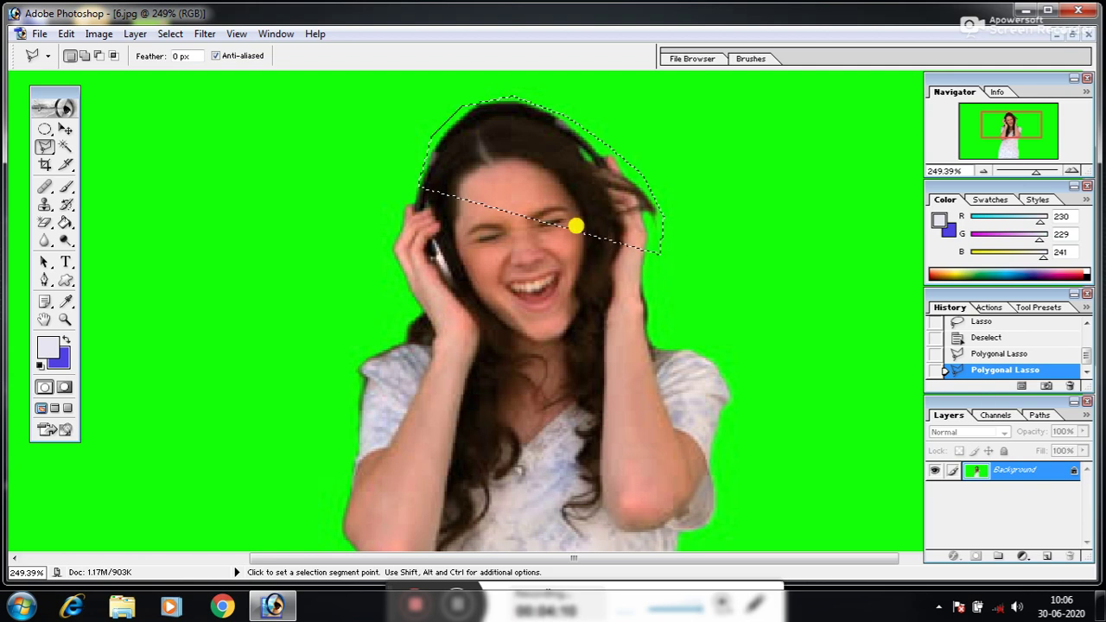
# - Shift the polygonal selection of the head sideways with the Move tool, then undo the shift
pyautogui.click(66, 130)
pyautogui.moveTo(577, 181); pyautogui.dragTo(403, 218)
pyautogui.hotkey('ctrl', 'z')
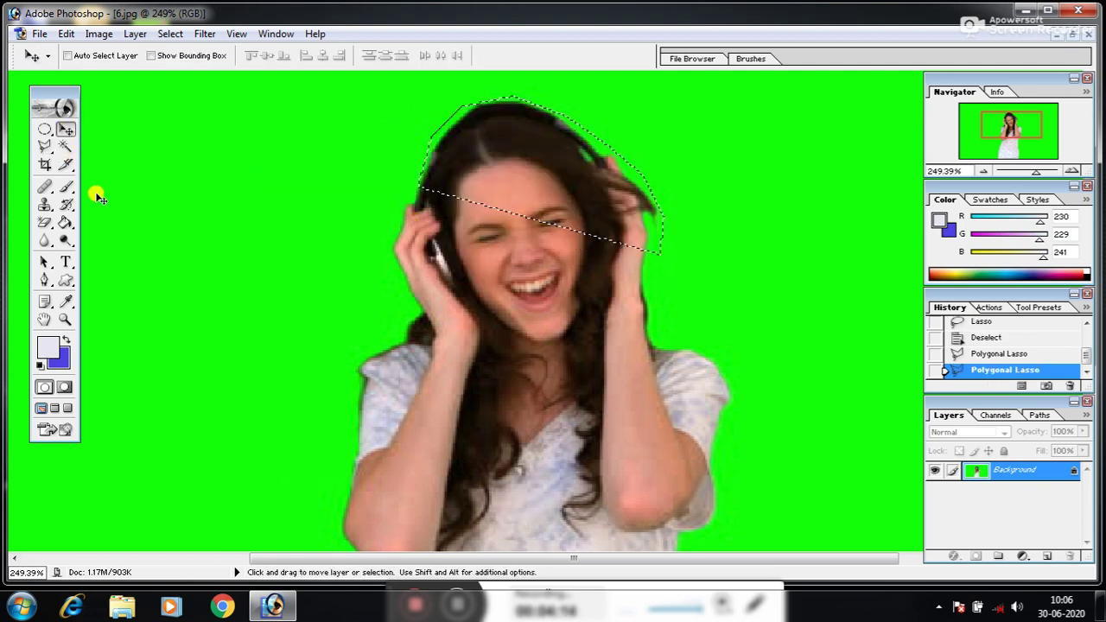
# - Clear the polygonal selection and trace the woman's head and hands with the Magnetic Lasso
pyautogui.click(45, 129)
pyautogui.click(239, 165)
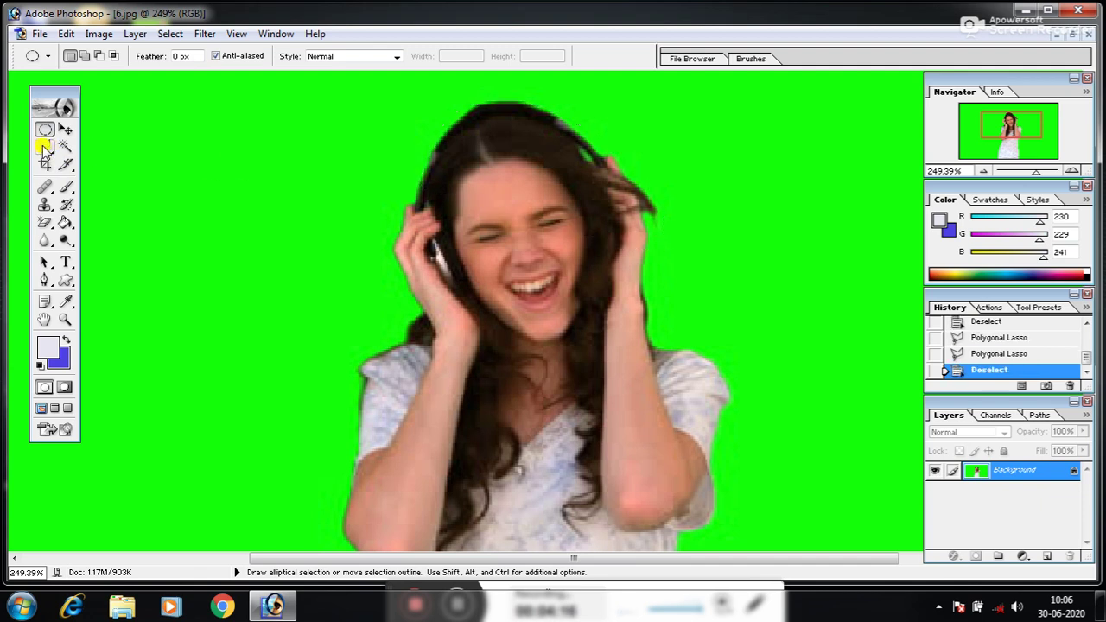
pyautogui.click(45, 146)
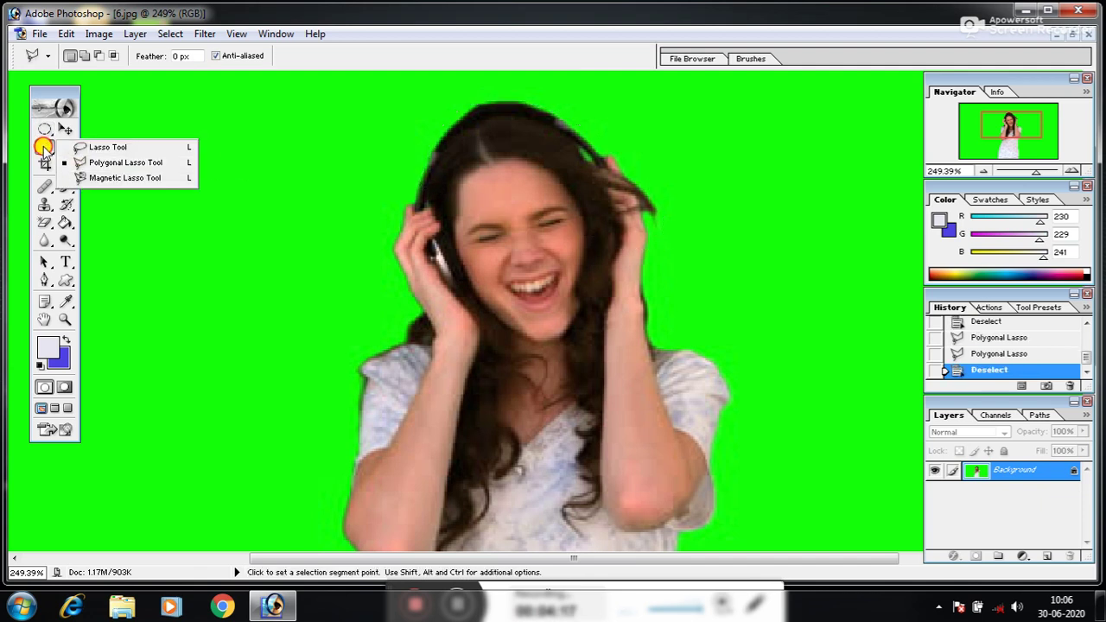
pyautogui.click(121, 178)
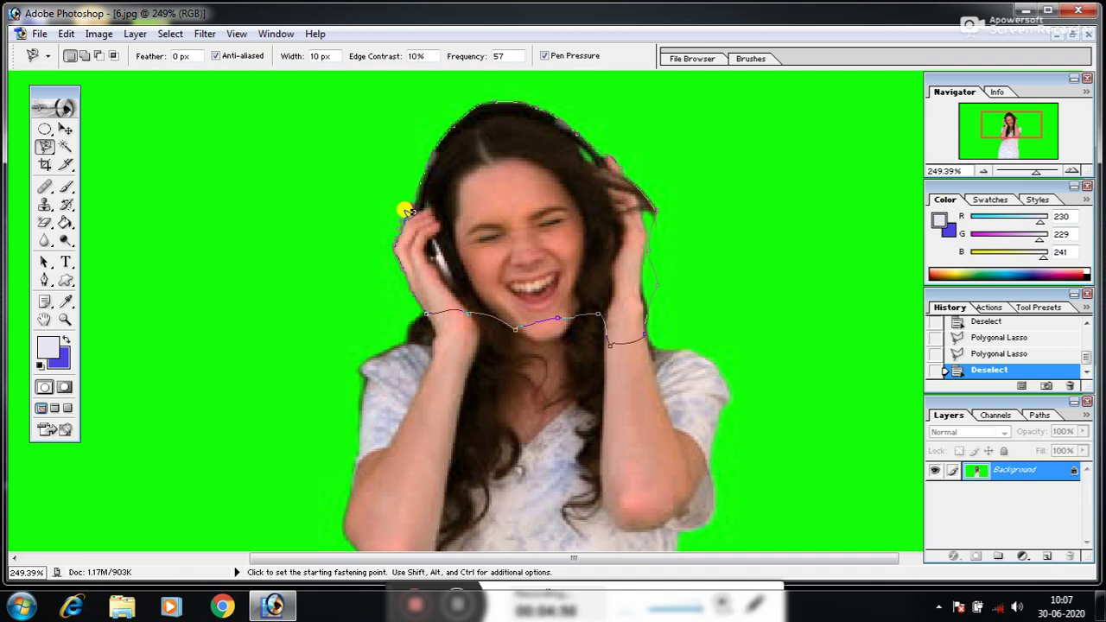
pyautogui.click(421, 168)
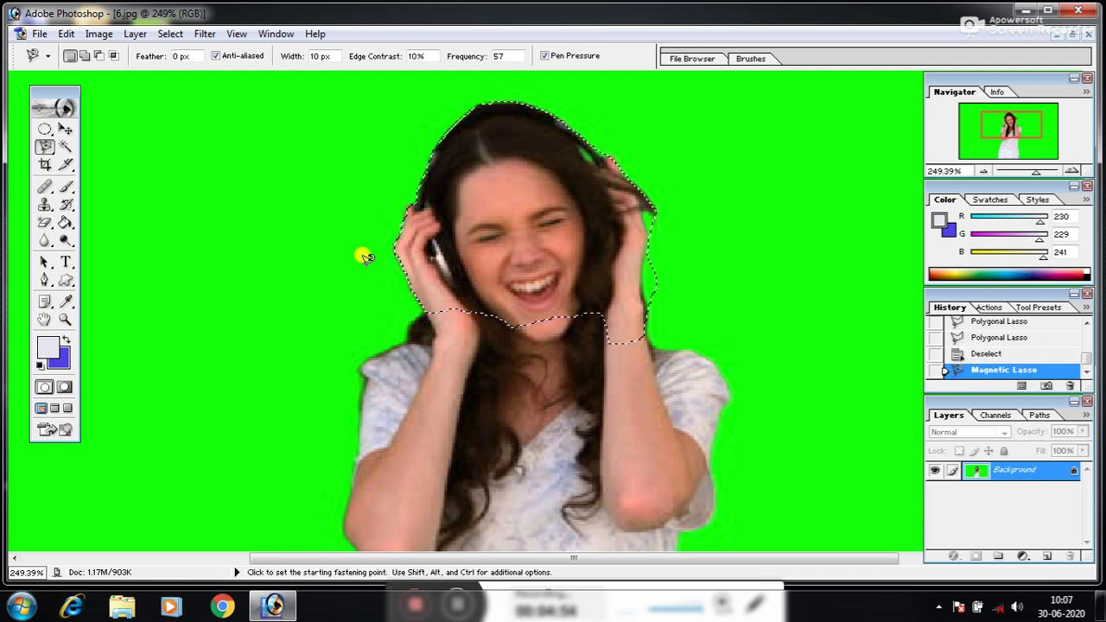
# - Clear the magnetic lasso selection around the woman's head
pyautogui.click(46, 149)
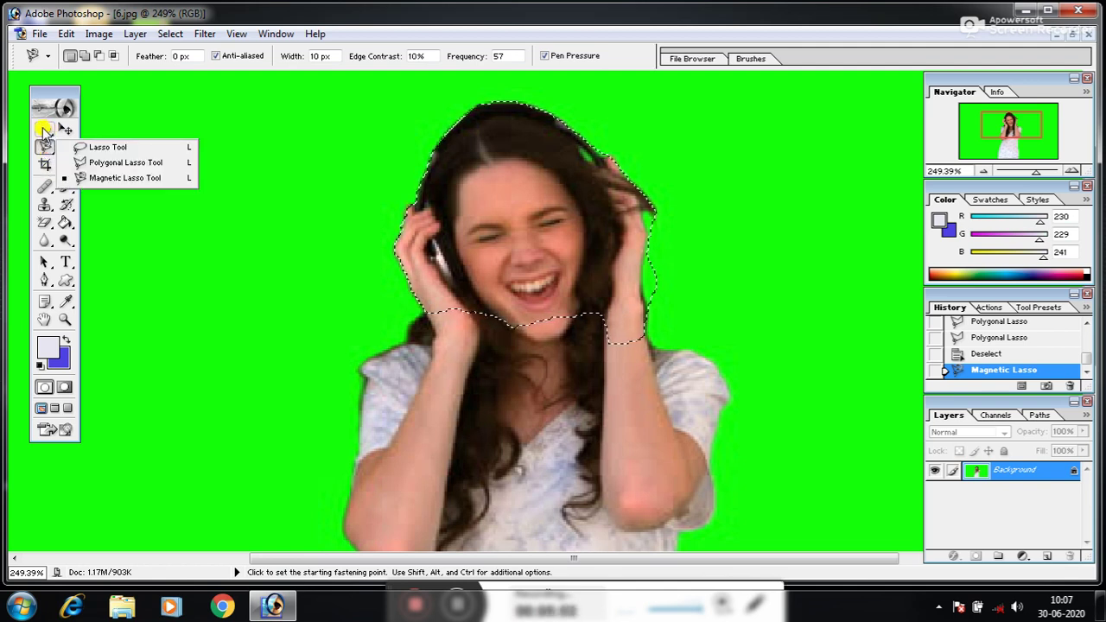
pyautogui.click(44, 129)
pyautogui.click(68, 130)
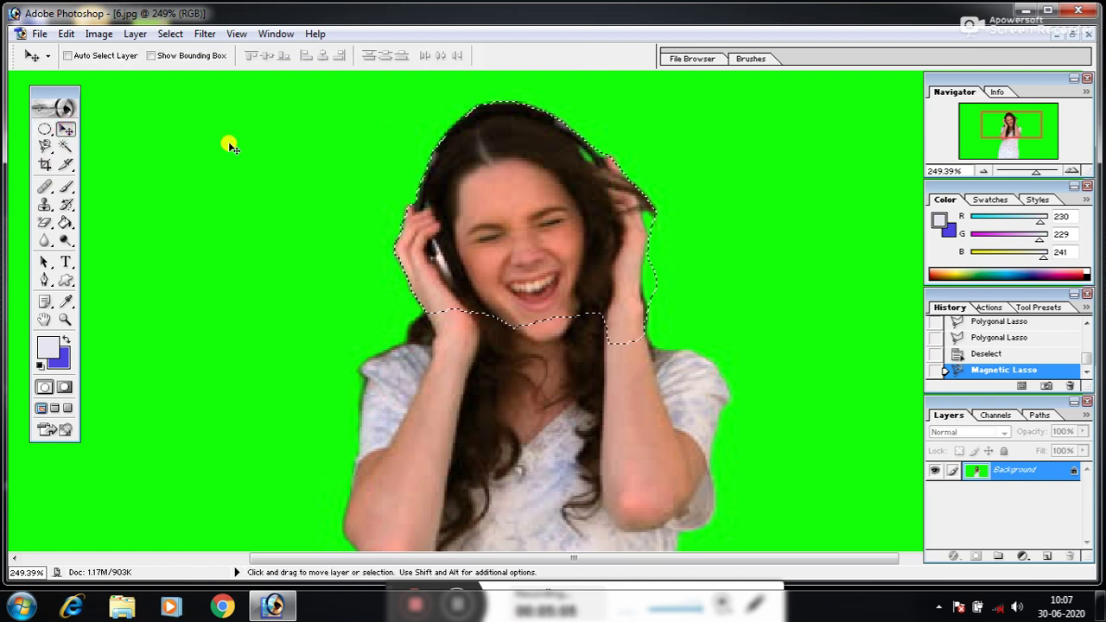
pyautogui.click(44, 129)
pyautogui.click(193, 172)
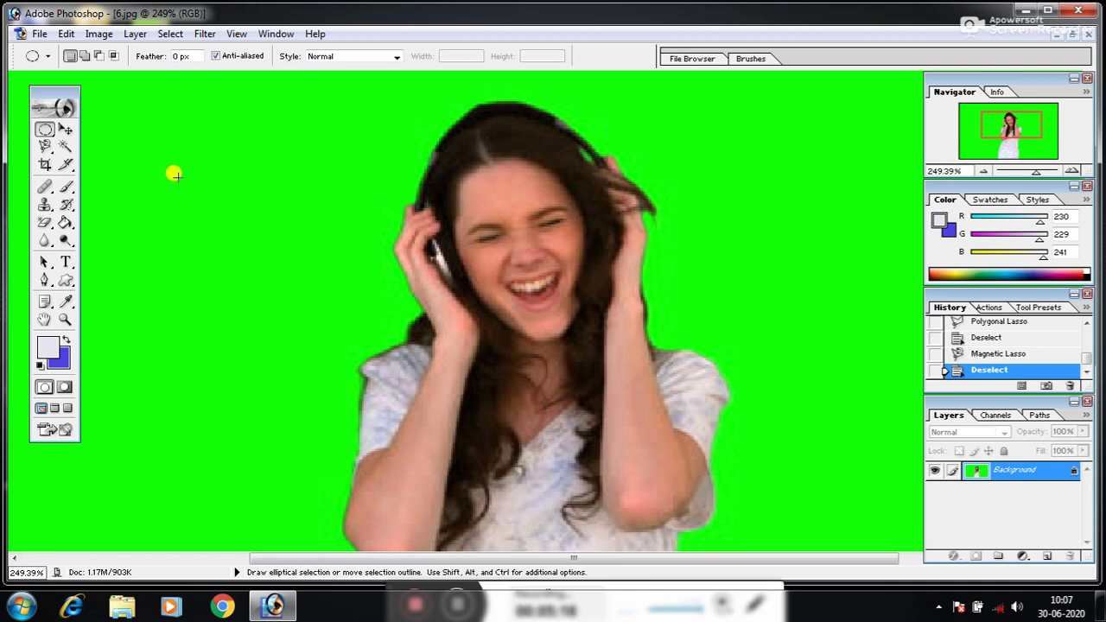
# - Convert the locked Background into a regular layer, keeping the default settings
pyautogui.press('ctrl')
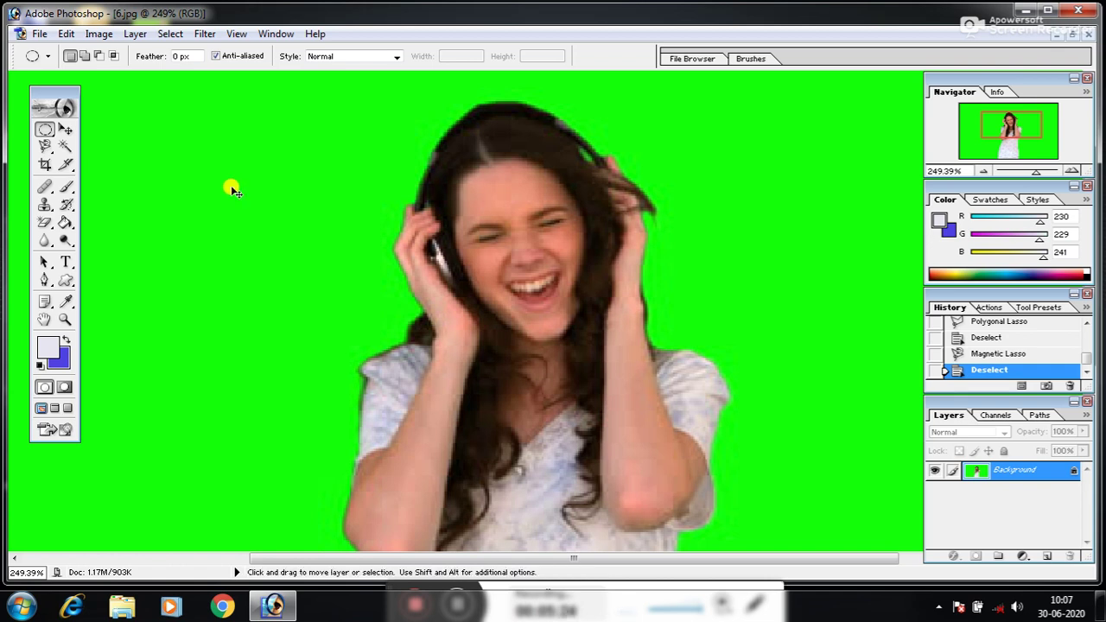
pyautogui.hotkey('ctrl', '-')
pyautogui.hotkey('ctrl', '-')
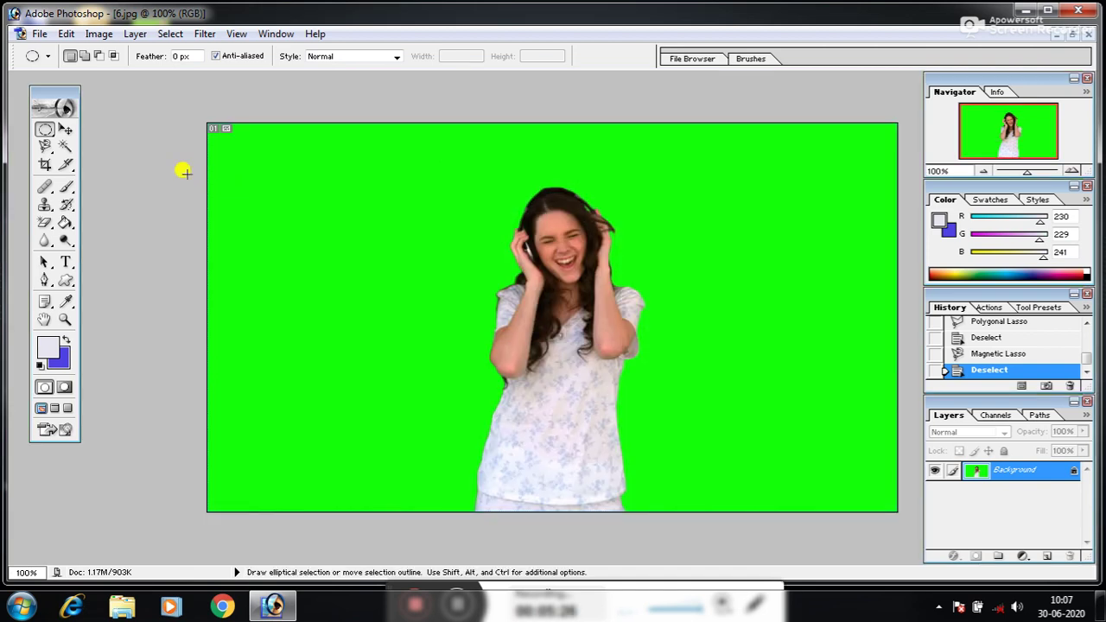
pyautogui.doubleClick(1022, 471)
pyautogui.click(673, 278)
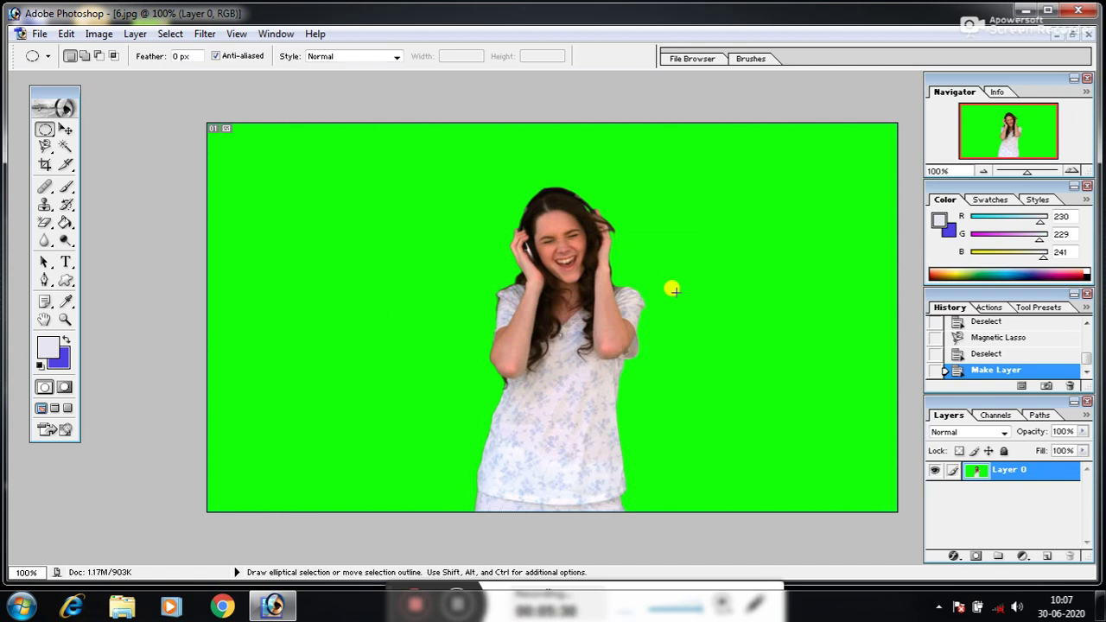
# - Select the green background with the Magic Wand at tolerance 22, and try deleting it before undoing the deletion
pyautogui.click(67, 147)
pyautogui.click(367, 218)
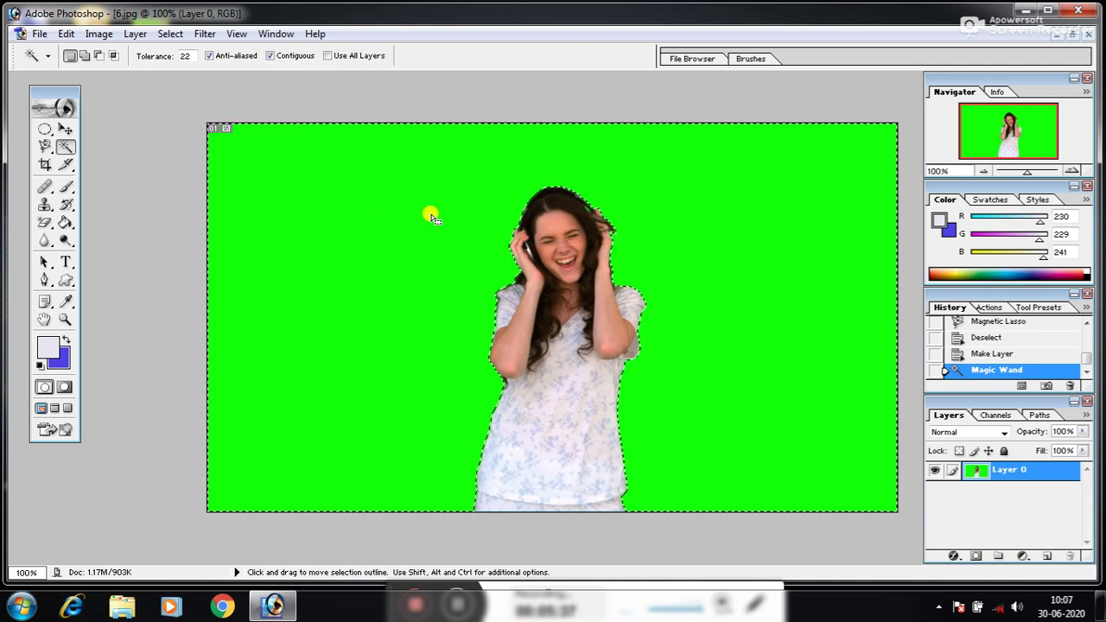
pyautogui.press('Delete')
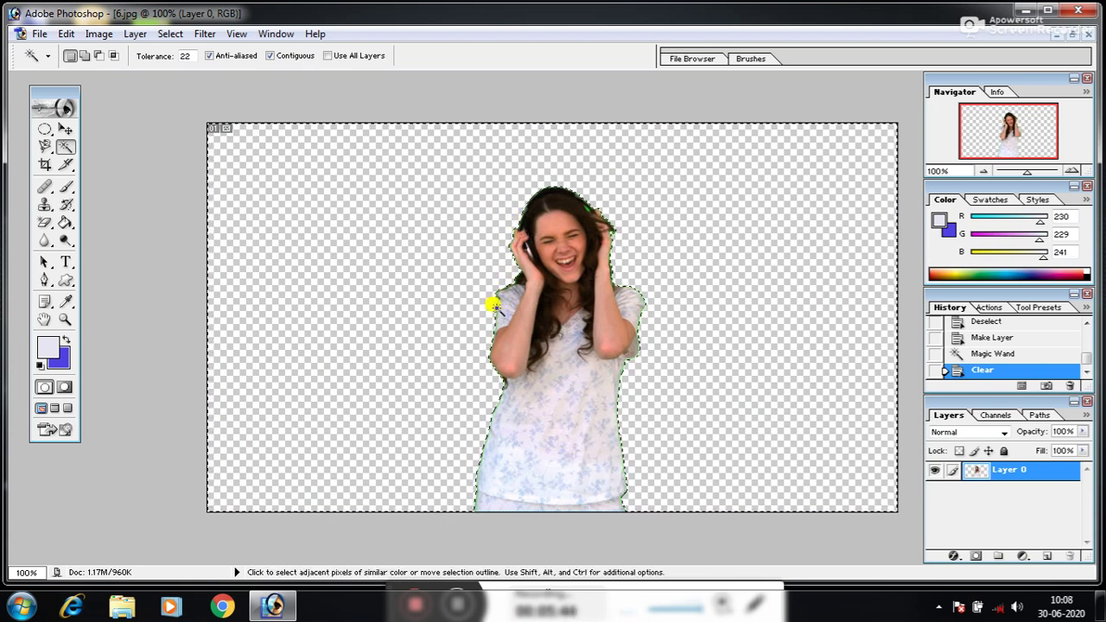
pyautogui.hotkey('ctrl', 'z')
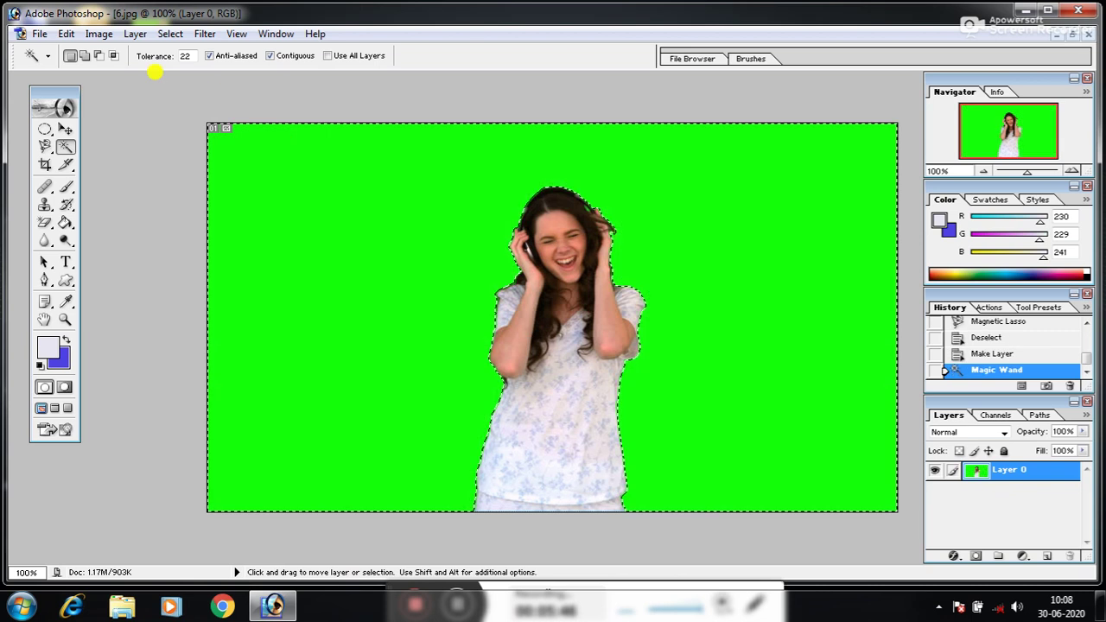
# - Set the Magic Wand tolerance to 55 and delete the selected green background
pyautogui.click(185, 55)
pyautogui.write('55')
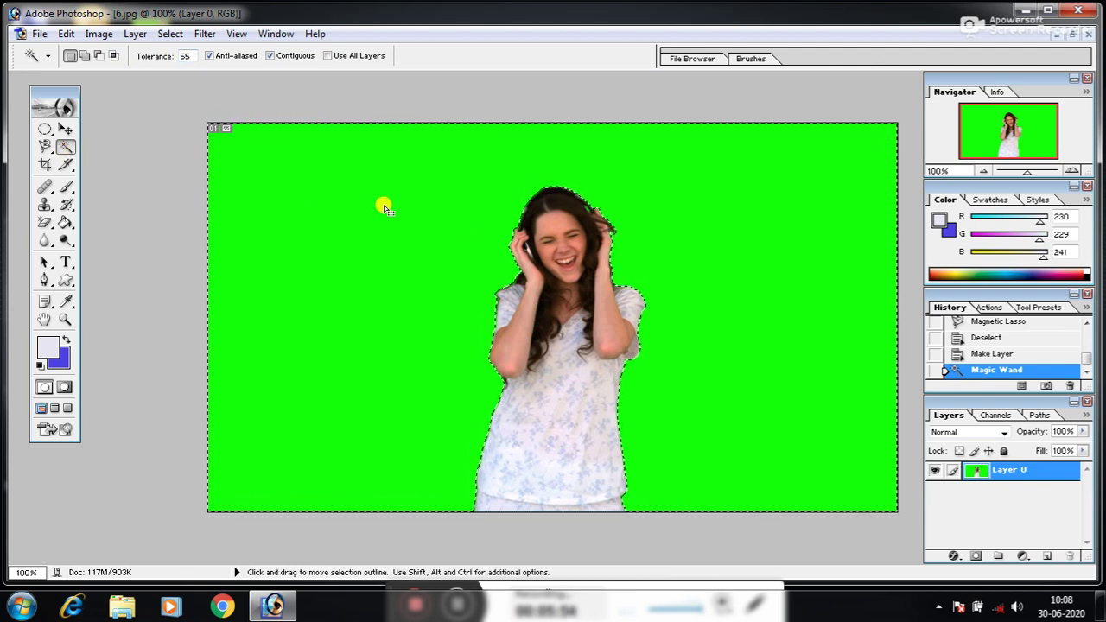
pyautogui.press('Delete')
pyautogui.press('Delete')
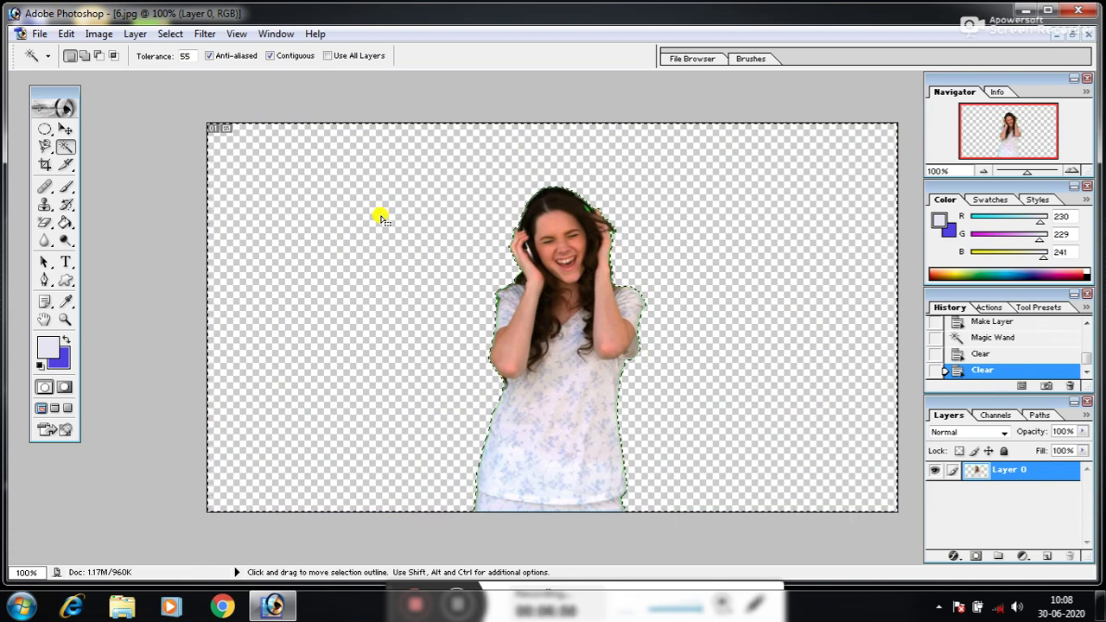
# - Undo the repeated deletion and shift the cut-out woman slightly up and to the left with the Move tool
pyautogui.hotkey('ctrl', 'z')
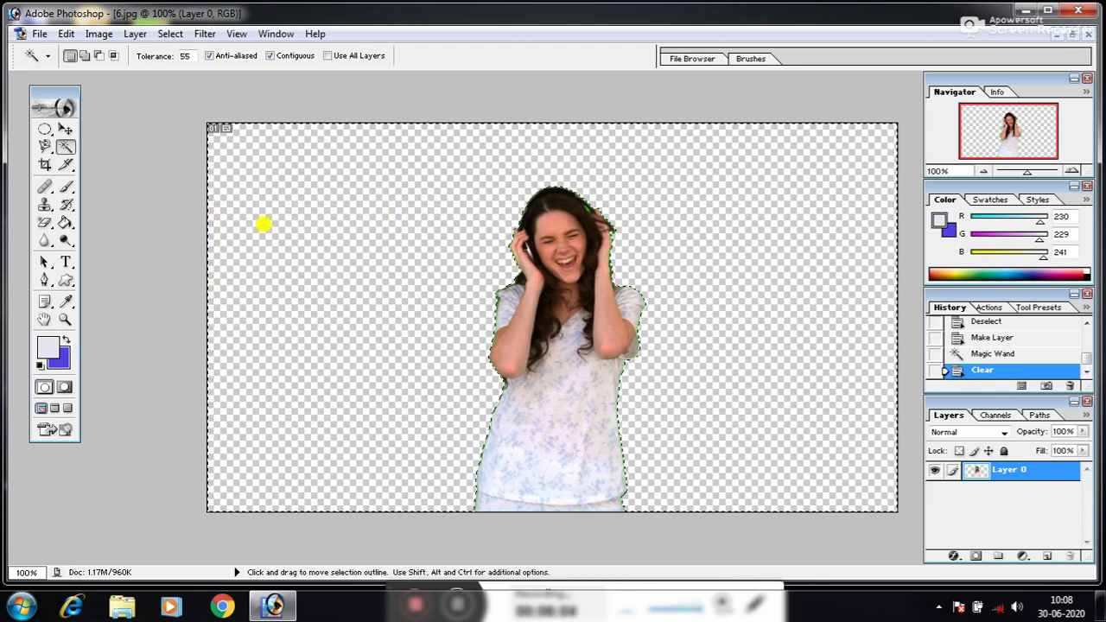
pyautogui.click(65, 129)
pyautogui.moveTo(529, 247); pyautogui.dragTo(469, 230)
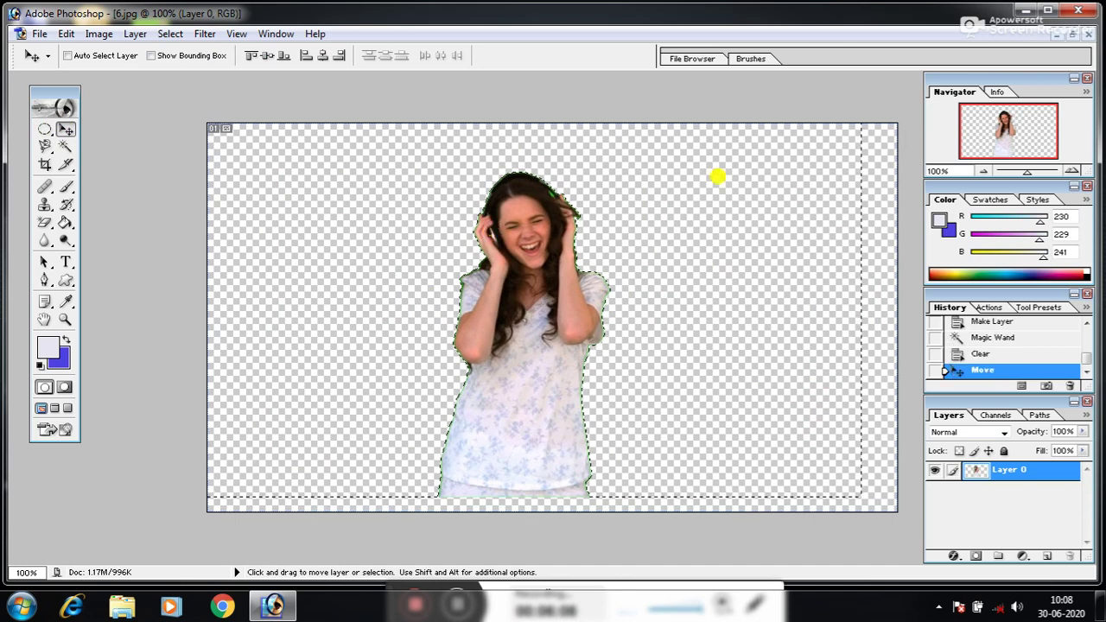
# - Open Content Aware-1 from the desktop and show the cut-out image in a non-maximized document window beside it
pyautogui.click(1026, 11)
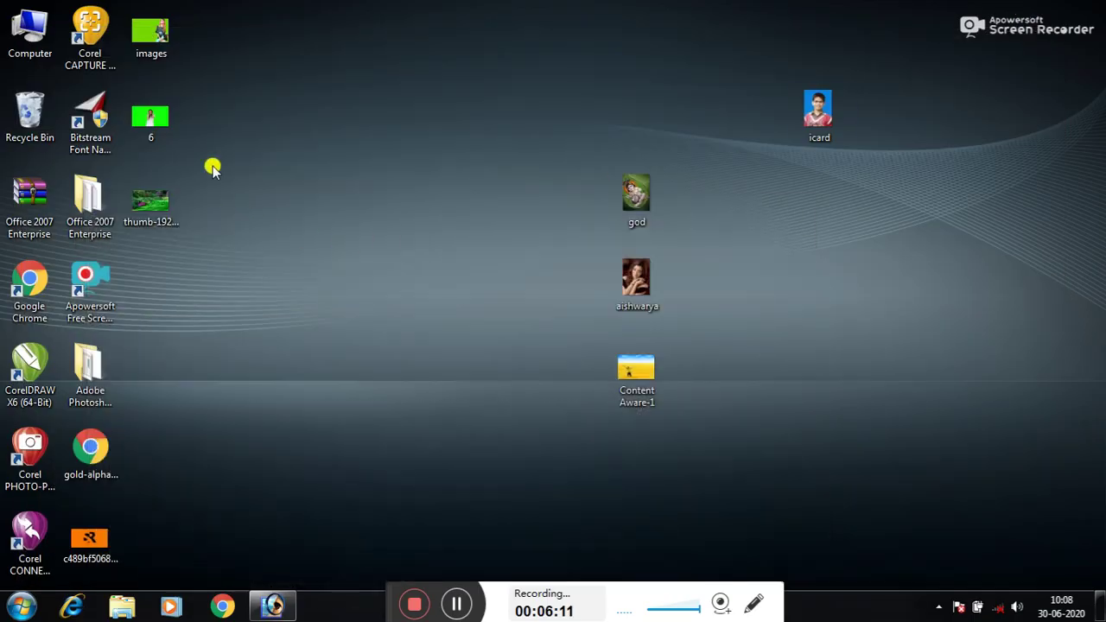
pyautogui.moveTo(636, 373); pyautogui.dragTo(478, 322)
pyautogui.click(646, 187)
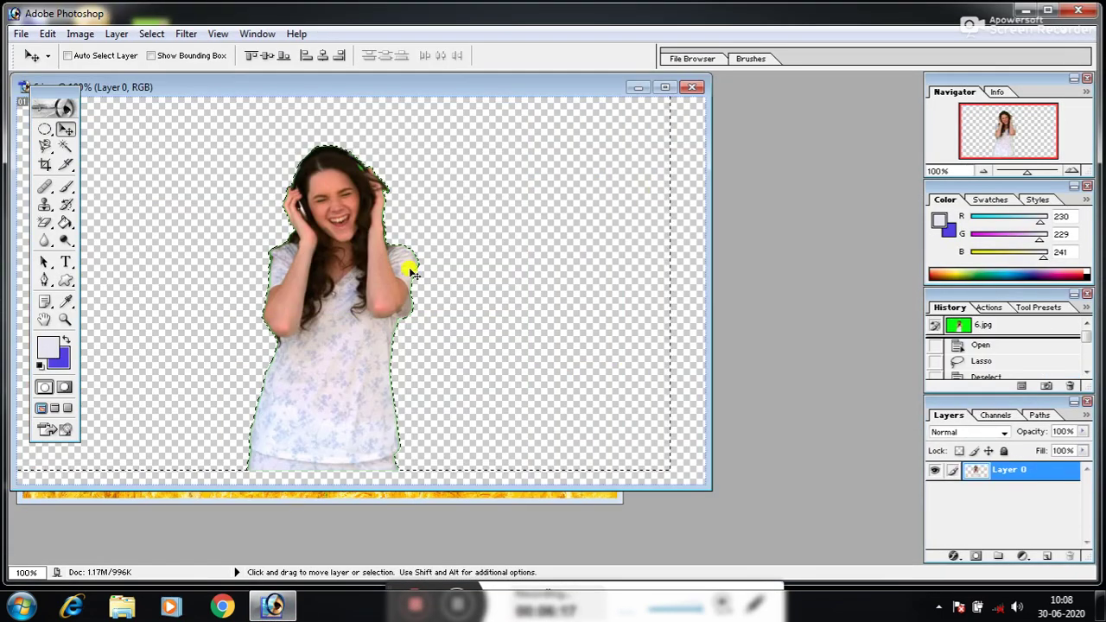
# - Place the cut-out woman in the Content Aware-1 image and enlarge her with Free Transform to about 172% width and 146% height
pyautogui.moveTo(391, 87); pyautogui.dragTo(903, 92)
pyautogui.moveTo(873, 253); pyautogui.dragTo(391, 264)
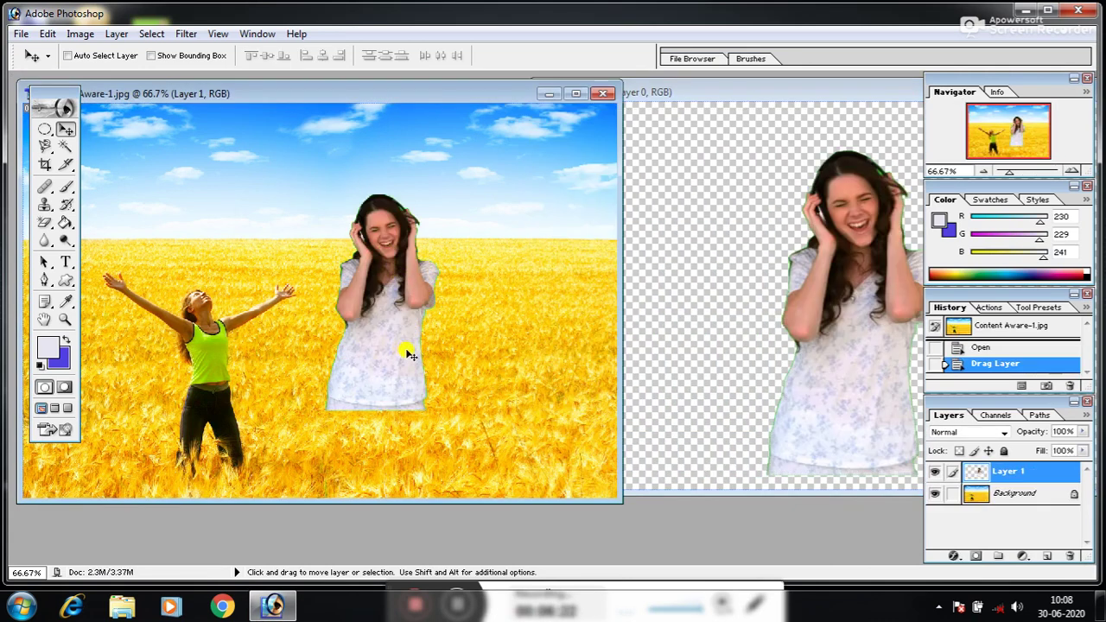
pyautogui.hotkey('ctrl', 't')
pyautogui.moveTo(440, 414); pyautogui.dragTo(523, 516)
pyautogui.moveTo(465, 378); pyautogui.dragTo(471, 363)
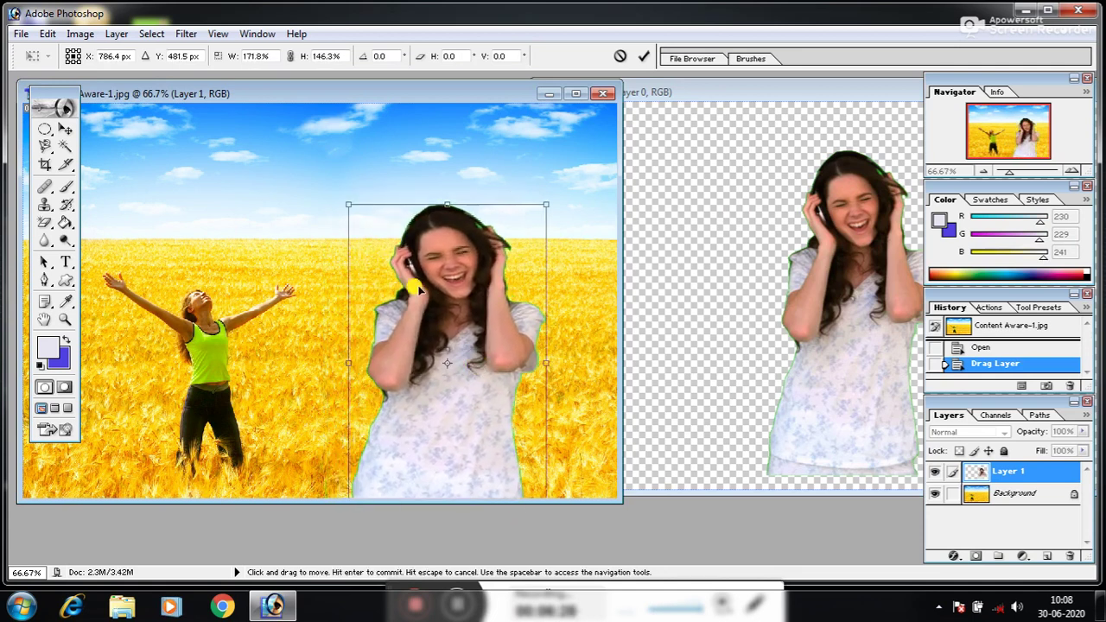
pyautogui.click(65, 128)
pyautogui.click(504, 246)
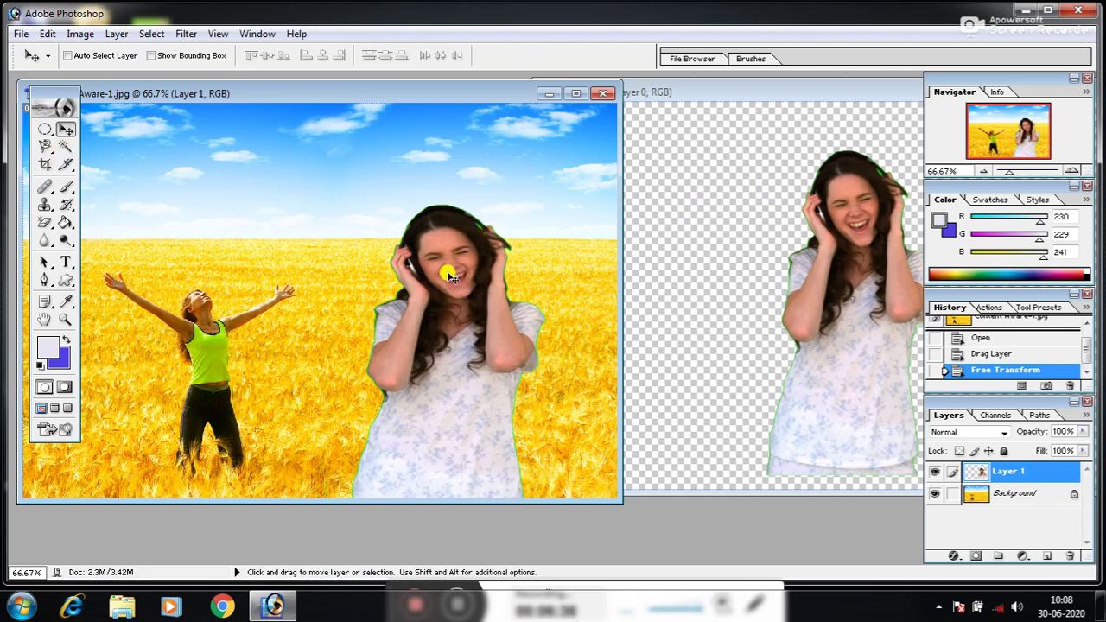
# - Close the Content Aware-1 composite and the 6.jpg cut-out without saving either document
pyautogui.click(603, 92)
pyautogui.click(562, 242)
pyautogui.moveTo(755, 91); pyautogui.dragTo(380, 104)
pyautogui.click(834, 104)
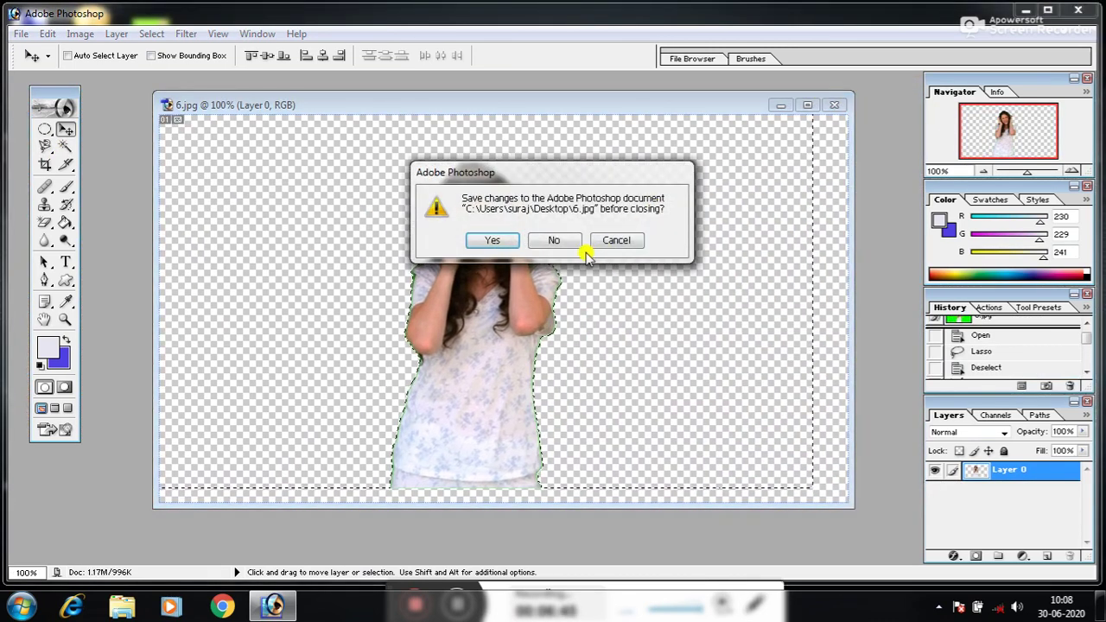
pyautogui.click(560, 239)
# - Preview the icard photo on the desktop, open it in Photoshop and maximize its document window
pyautogui.click(1023, 8)
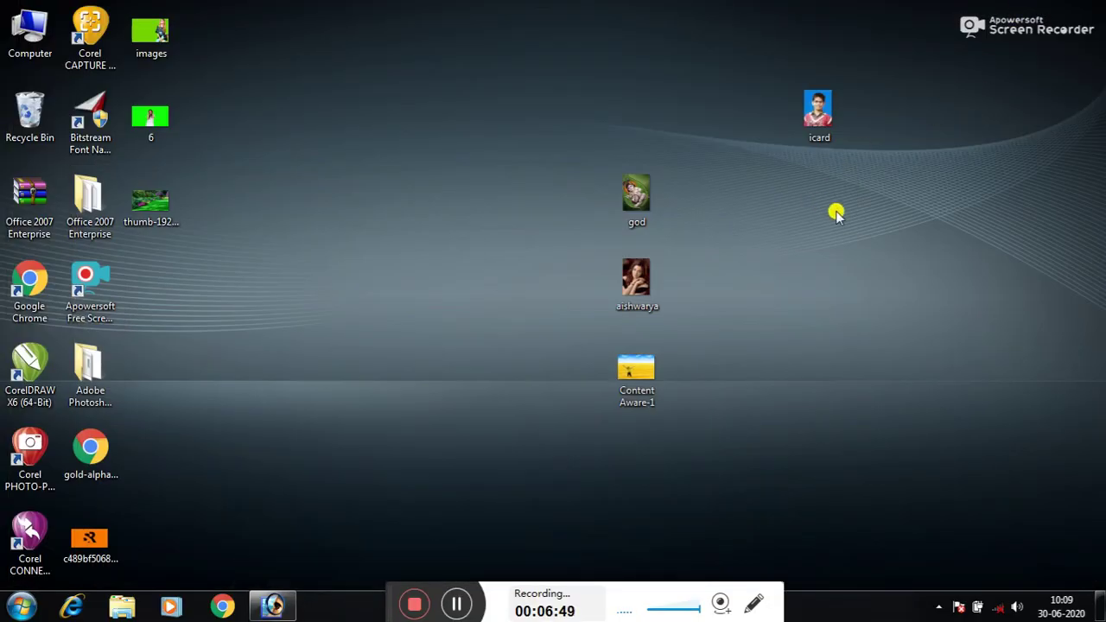
pyautogui.doubleClick(816, 128)
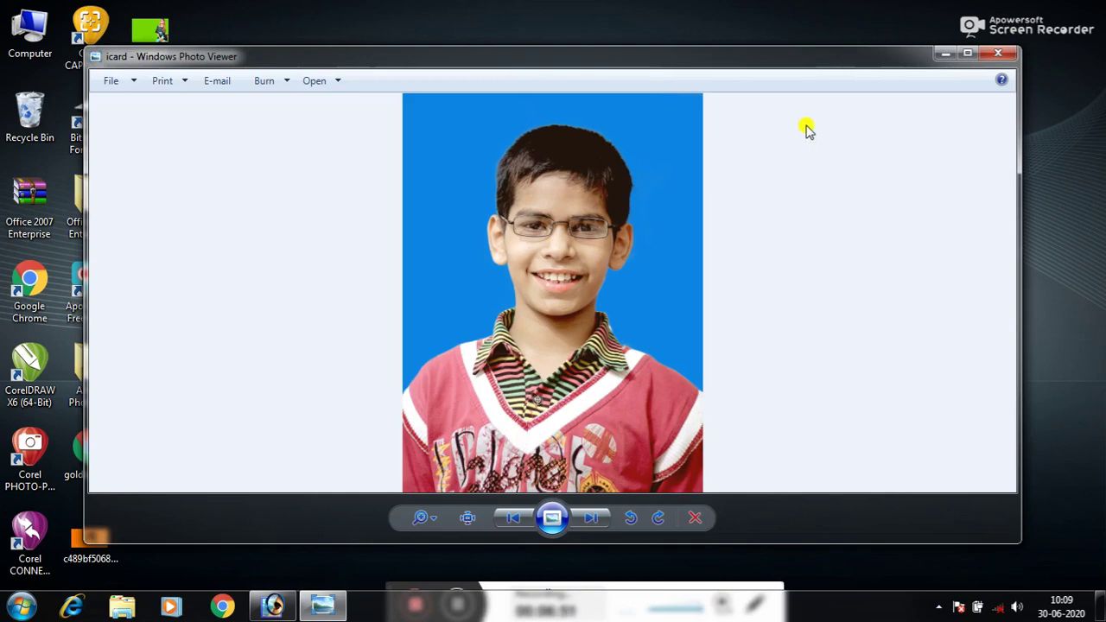
pyautogui.click(990, 51)
pyautogui.moveTo(832, 135); pyautogui.dragTo(293, 581)
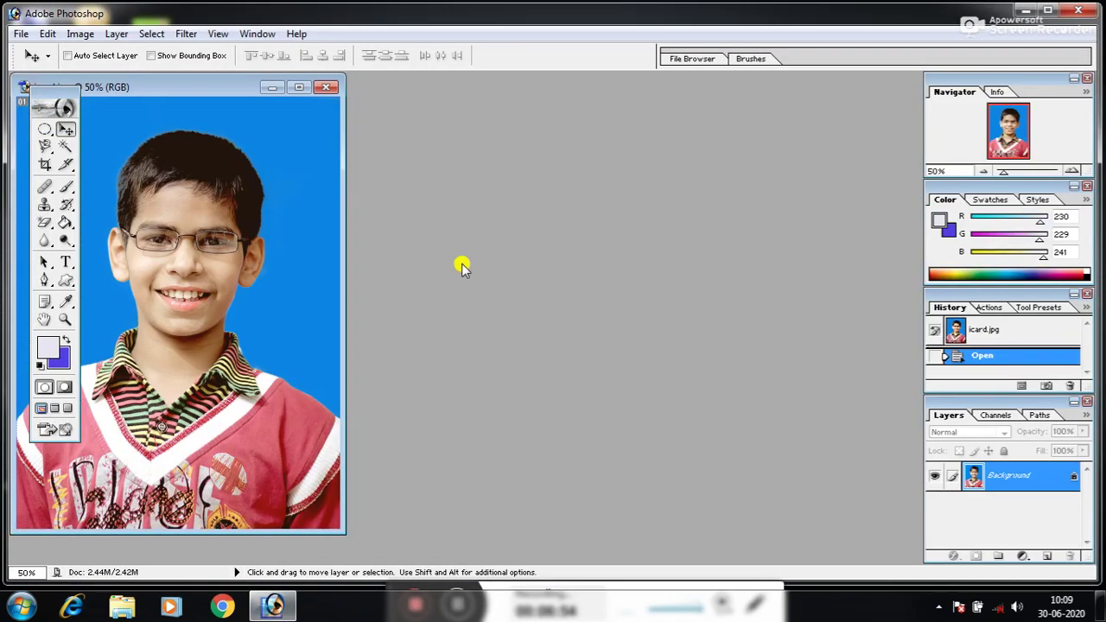
pyautogui.click(311, 92)
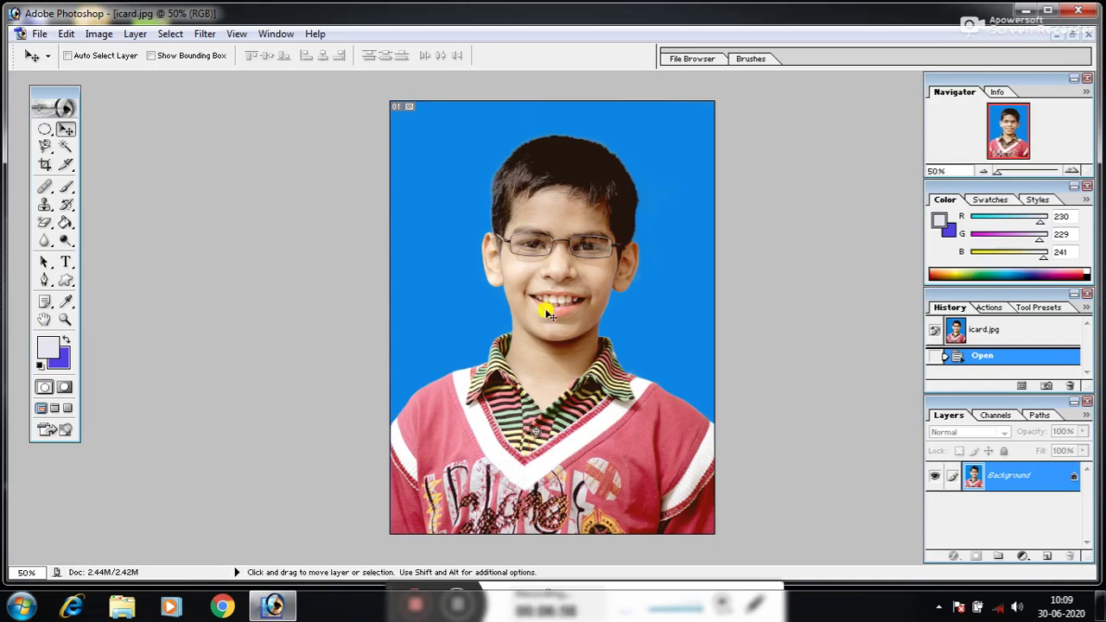
# - Crop the boy's photo to head and shoulders, trimming a thin strip above the hair and the lower part of the sweater
pyautogui.click(45, 165)
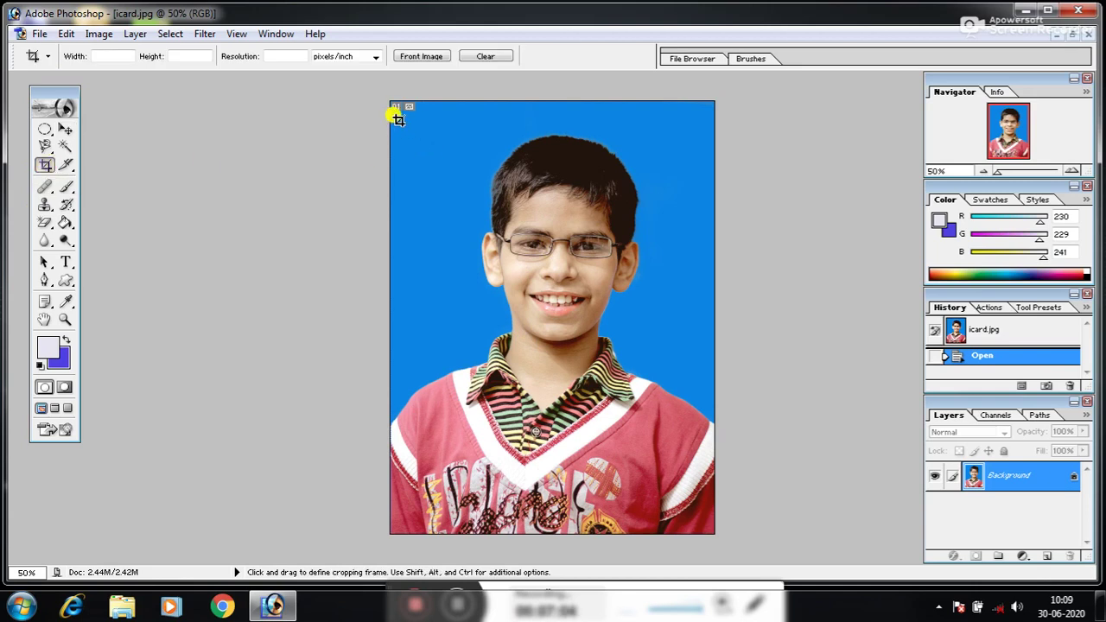
pyautogui.moveTo(393, 127); pyautogui.dragTo(707, 401)
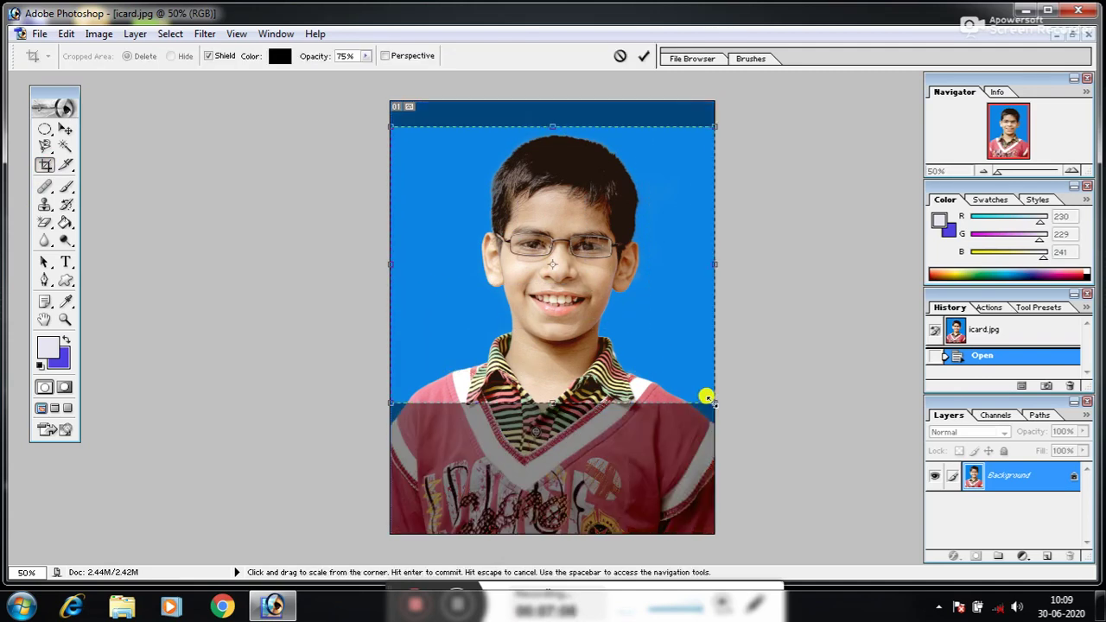
pyautogui.moveTo(558, 400); pyautogui.dragTo(555, 422)
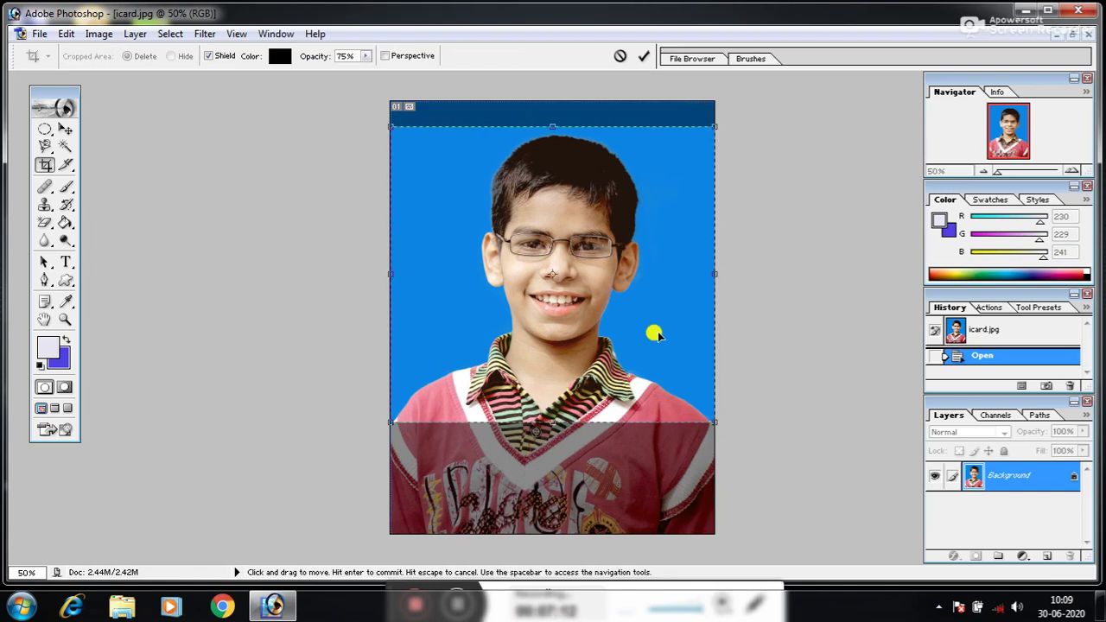
pyautogui.press('Return')
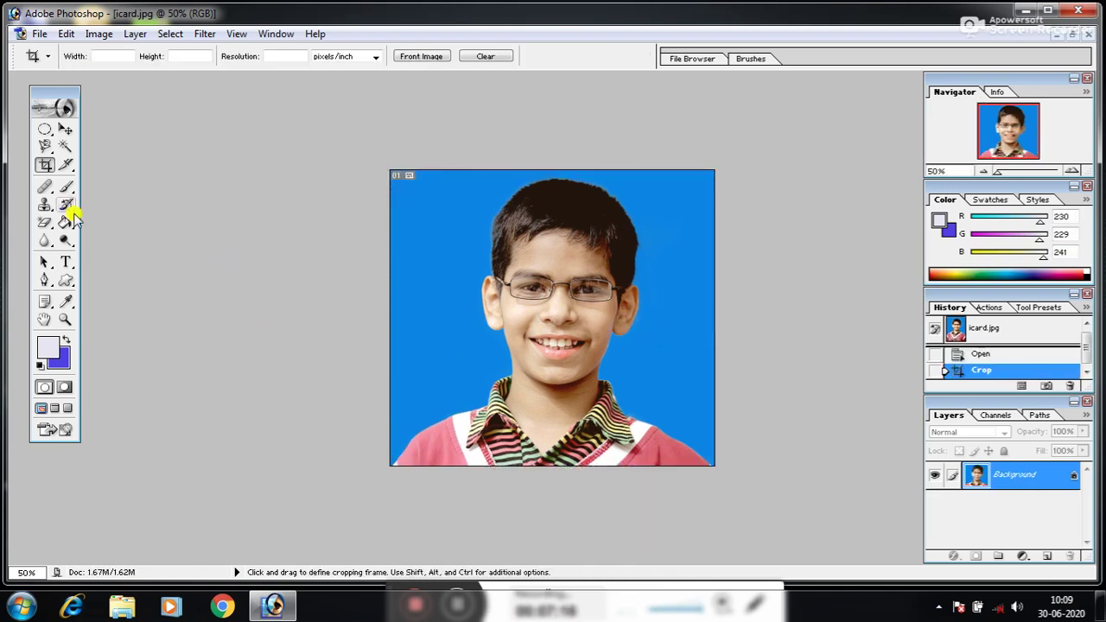
# - Try the Healing Brush on the blue background beside the boy's head without defining a source point
pyautogui.click(67, 167)
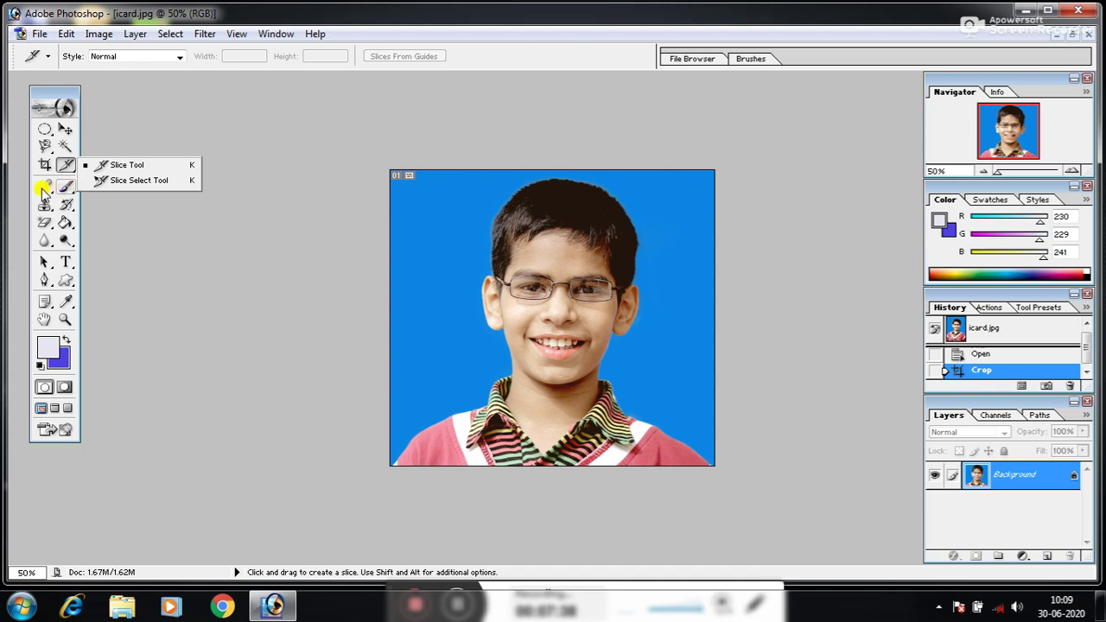
pyautogui.click(44, 188)
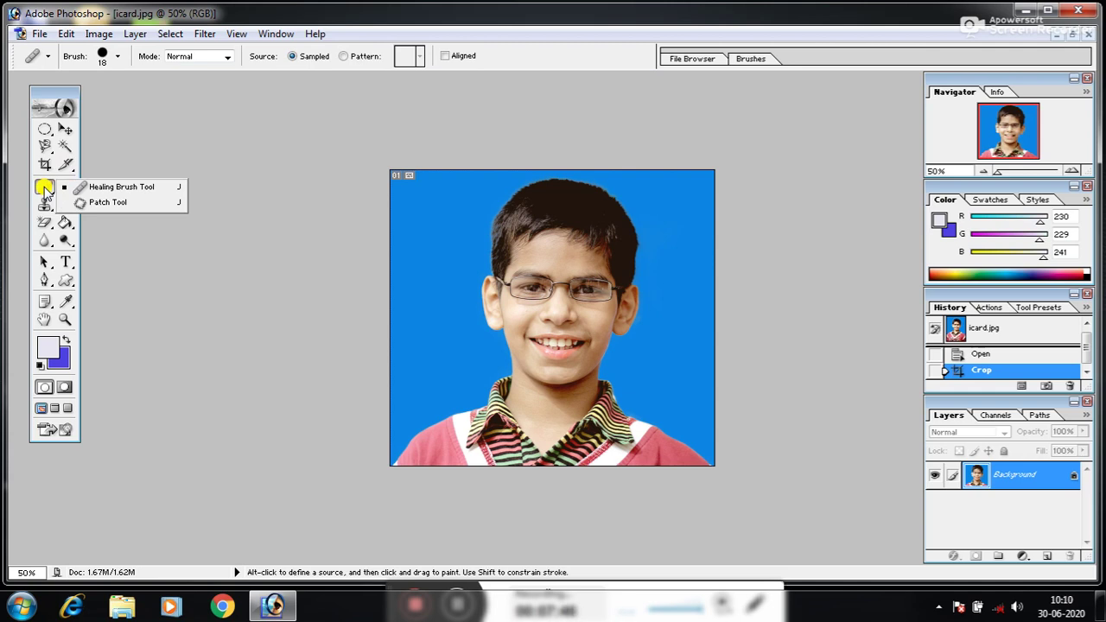
pyautogui.click(95, 187)
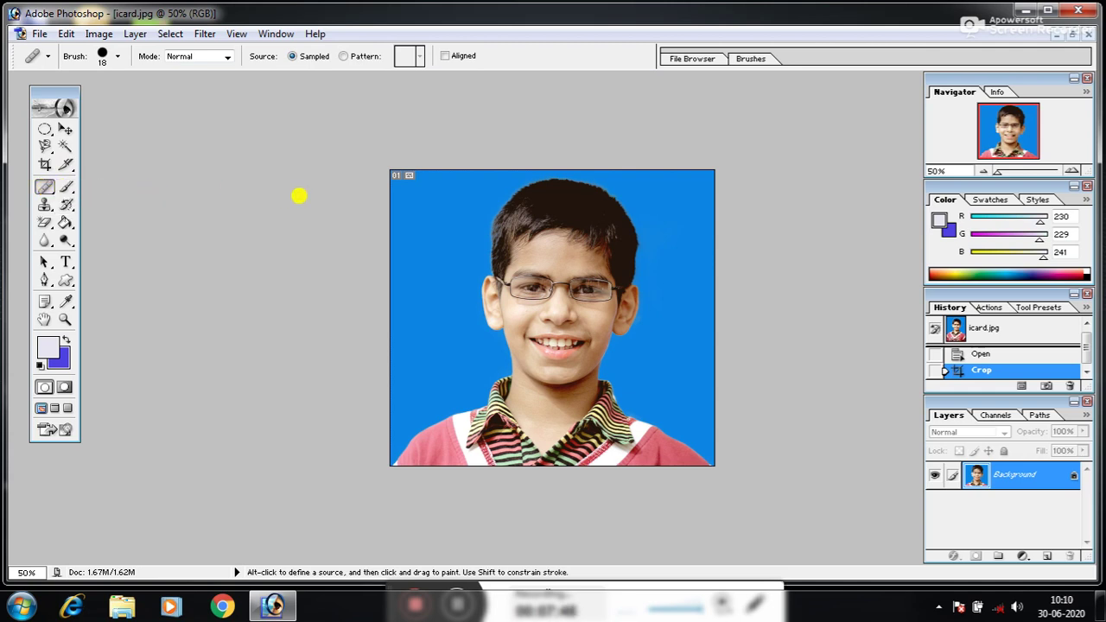
pyautogui.click(469, 235)
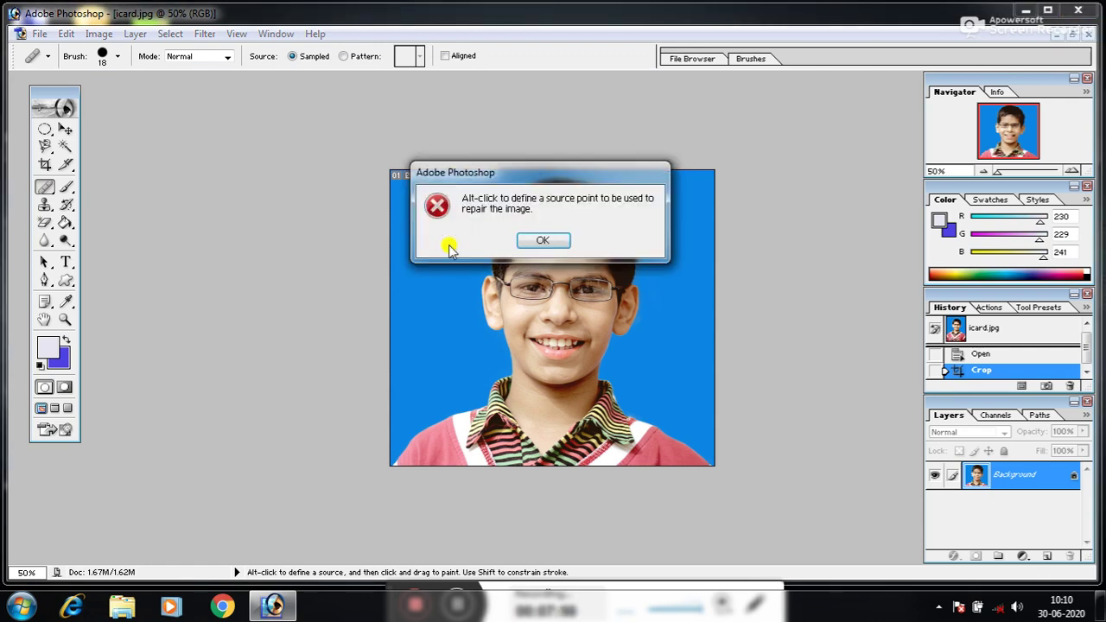
pyautogui.click(541, 240)
# - Close the icard photo without saving and open aishwarya.jpg from the desktop in a maximized document window
pyautogui.click(1073, 34)
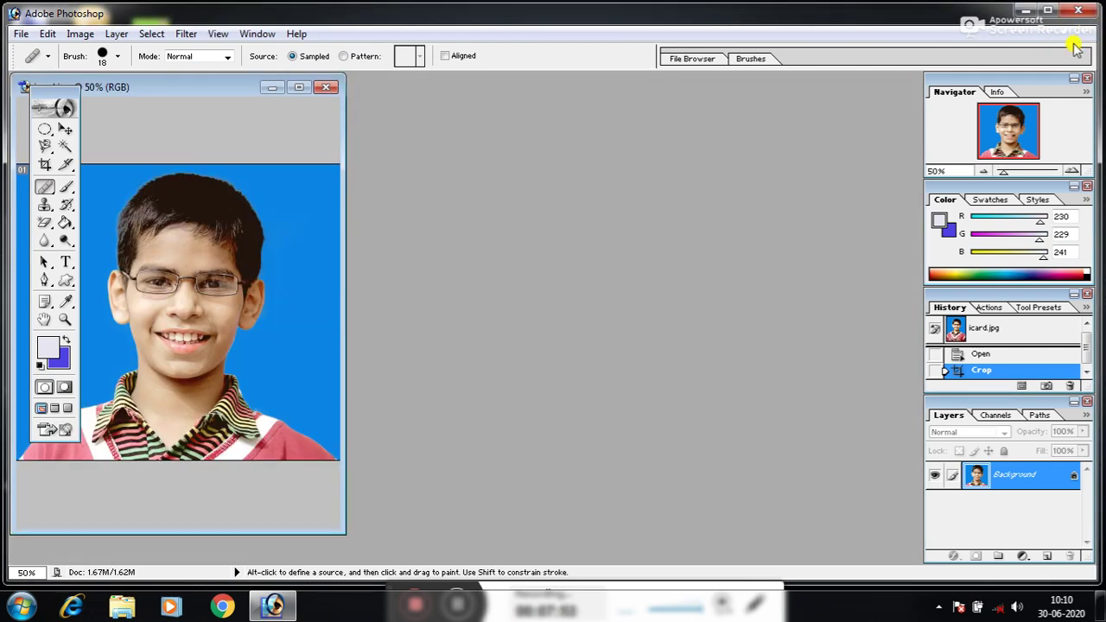
pyautogui.click(326, 87)
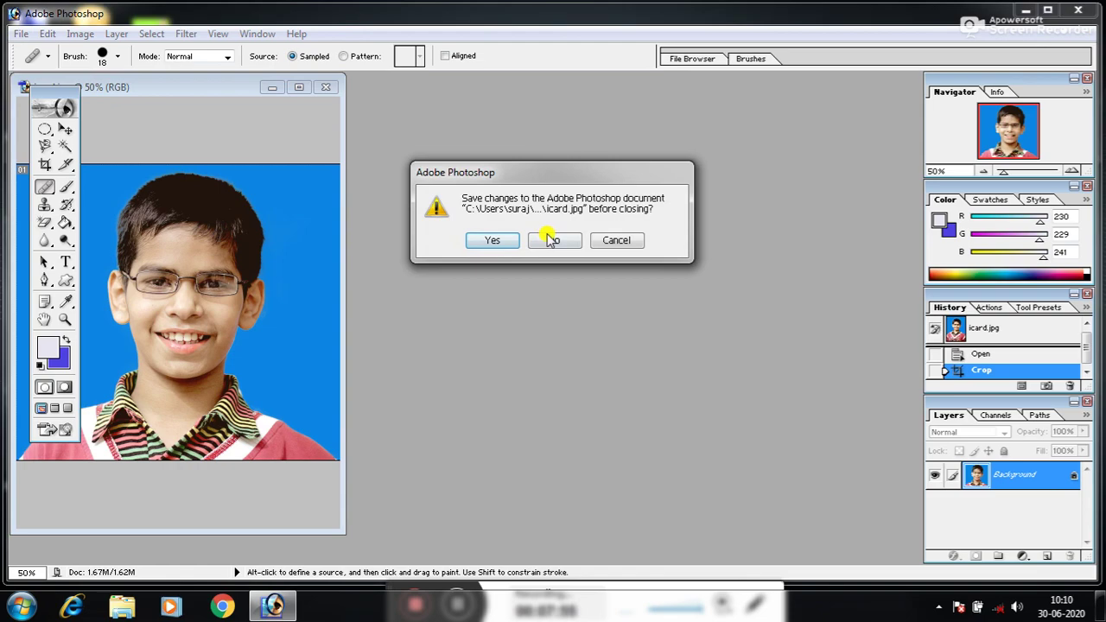
pyautogui.click(562, 239)
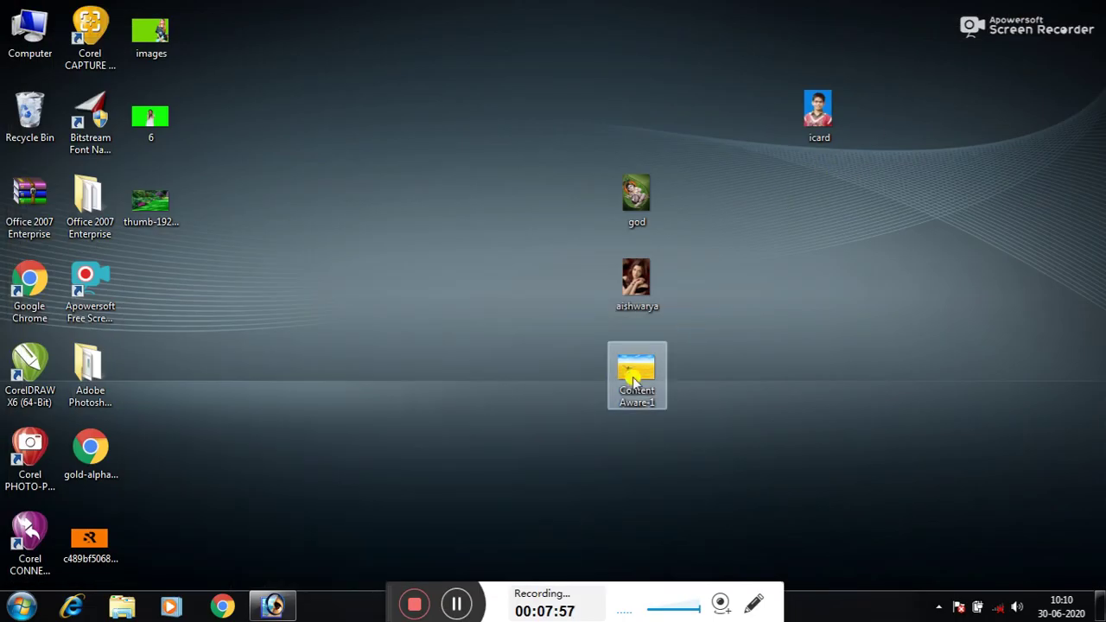
pyautogui.moveTo(637, 278); pyautogui.dragTo(216, 55)
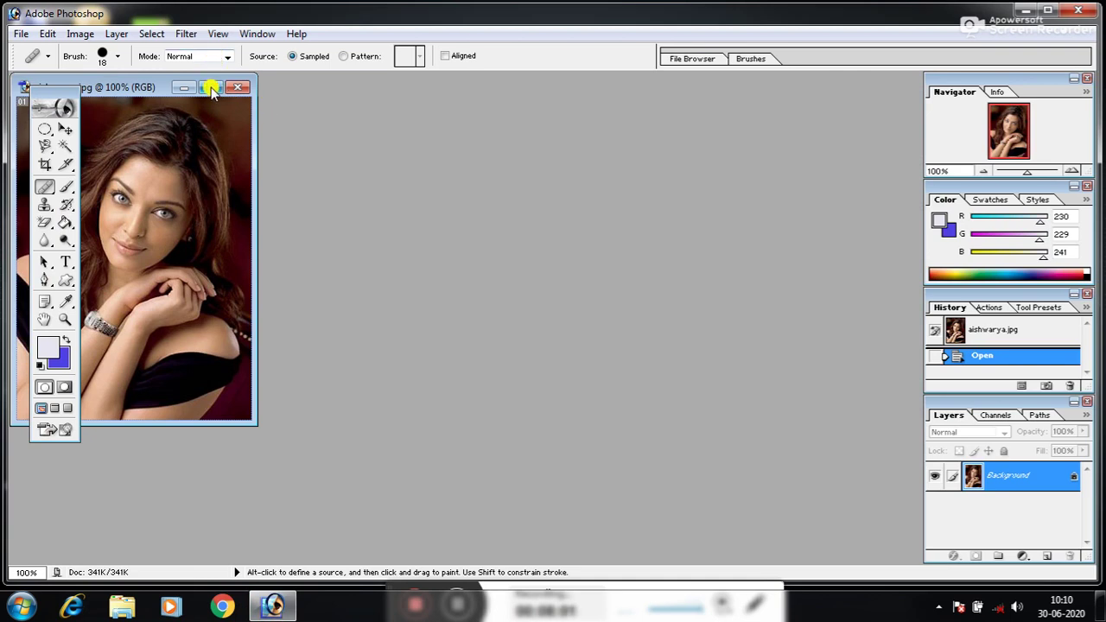
pyautogui.click(218, 87)
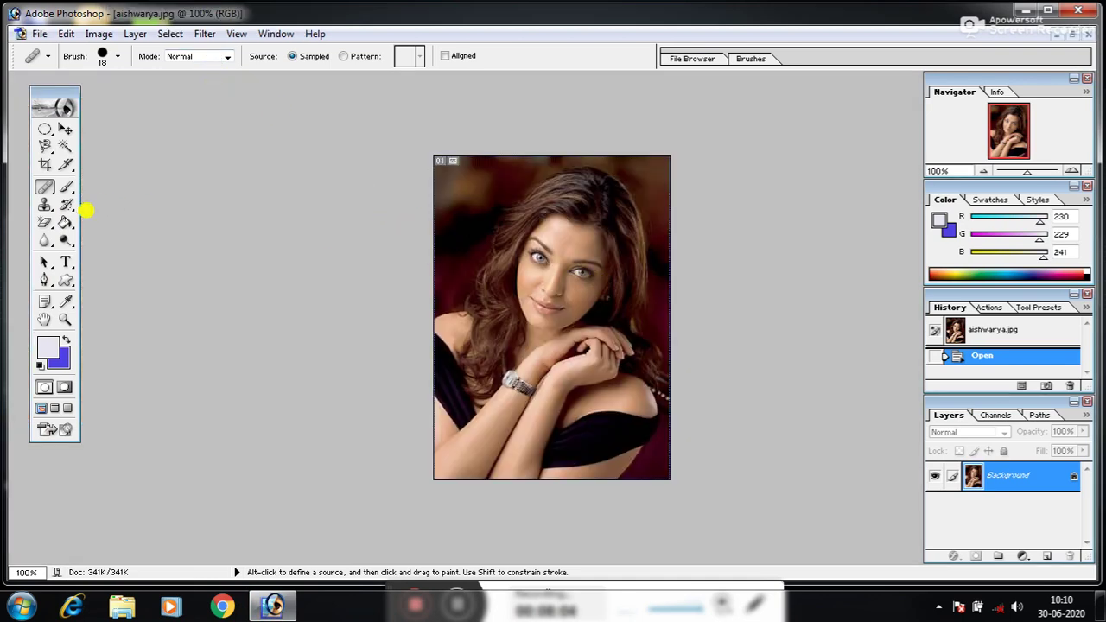
# - Sample the eye on the lit side of the face with the Healing Brush and paint two copies of it onto the forehead
pyautogui.moveTo(43, 188); pyautogui.dragTo(99, 187)
pyautogui.press('z')
pyautogui.moveTo(497, 218); pyautogui.dragTo(632, 302)
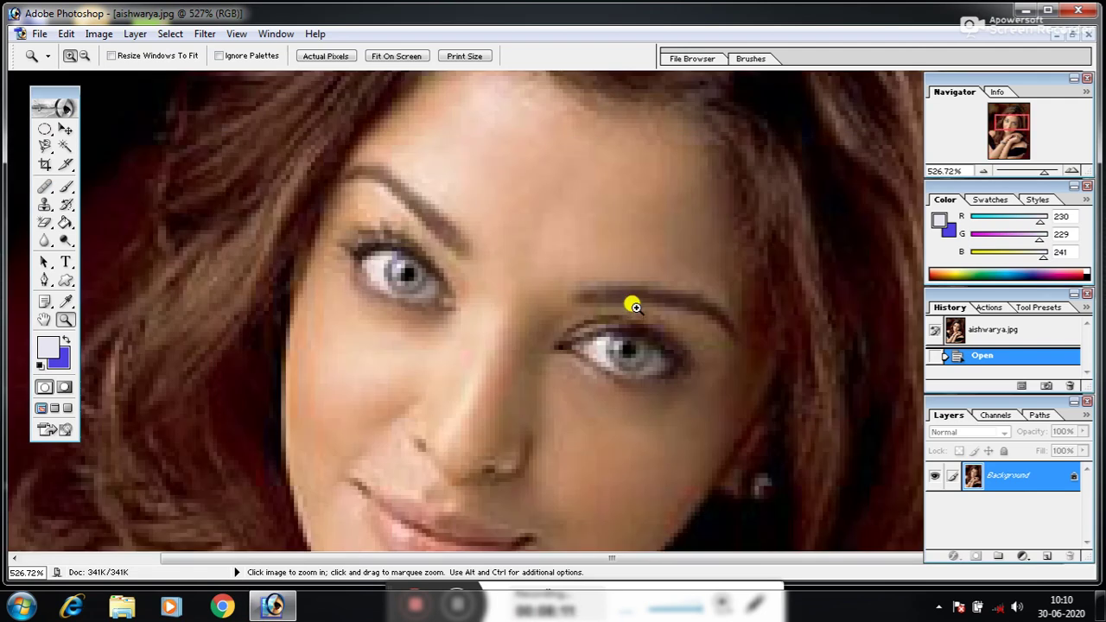
pyautogui.click(44, 186)
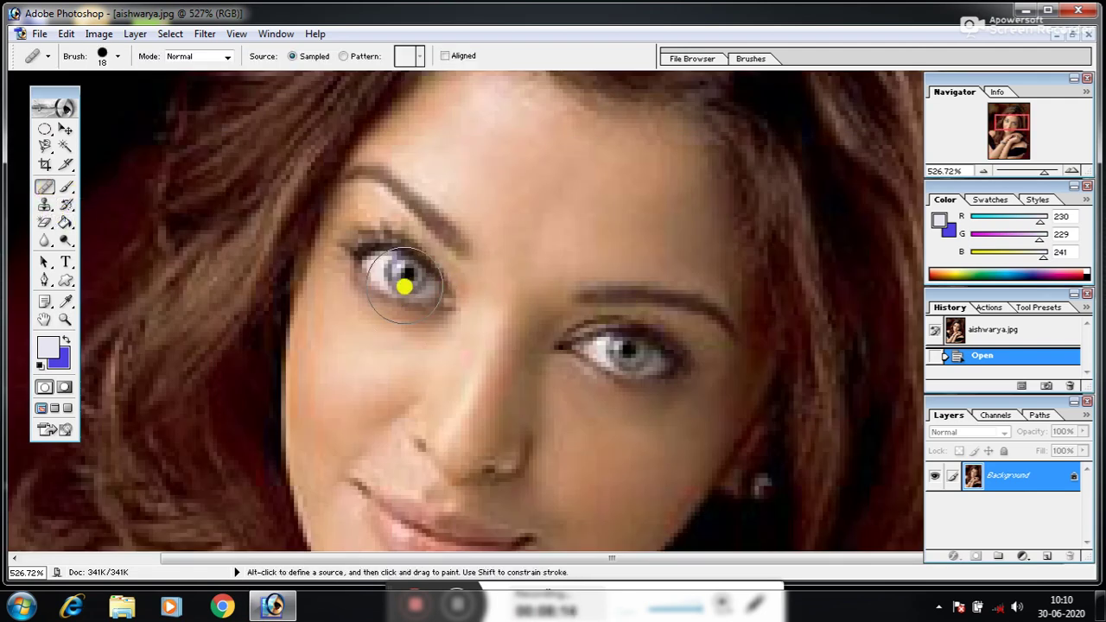
pyautogui.keyDown('alt'); pyautogui.click(394, 273); pyautogui.keyUp('alt')
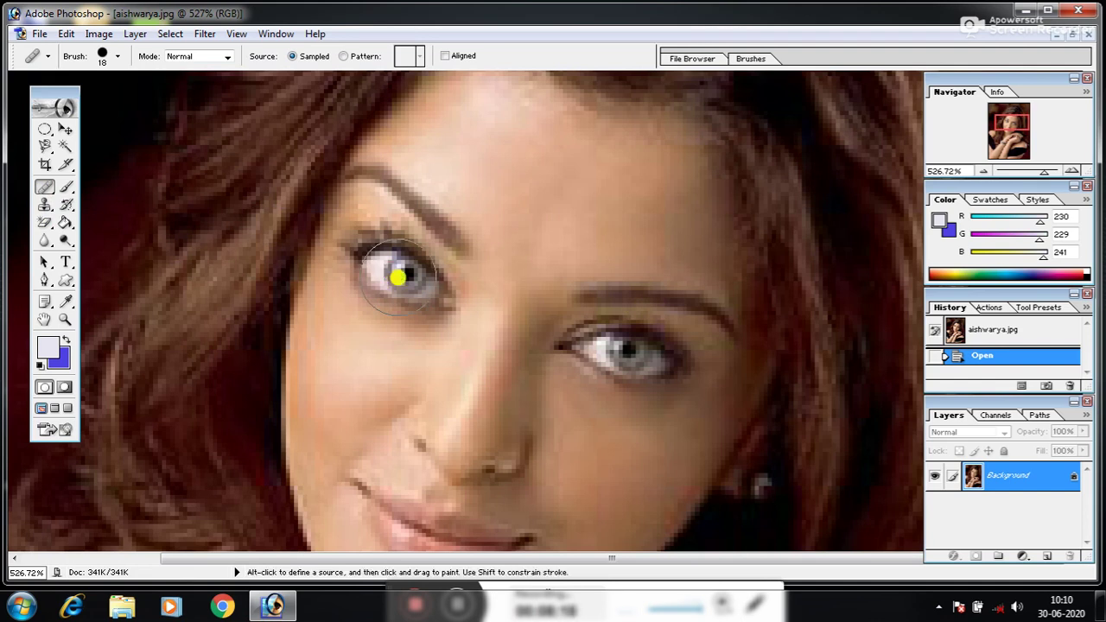
pyautogui.click(567, 192)
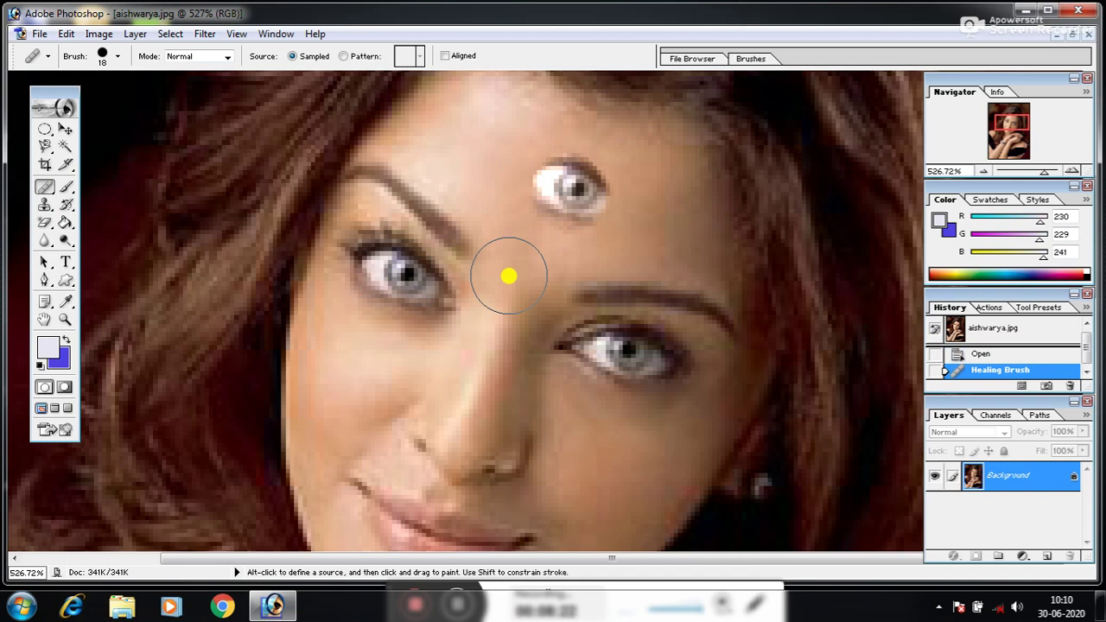
pyautogui.click(490, 139)
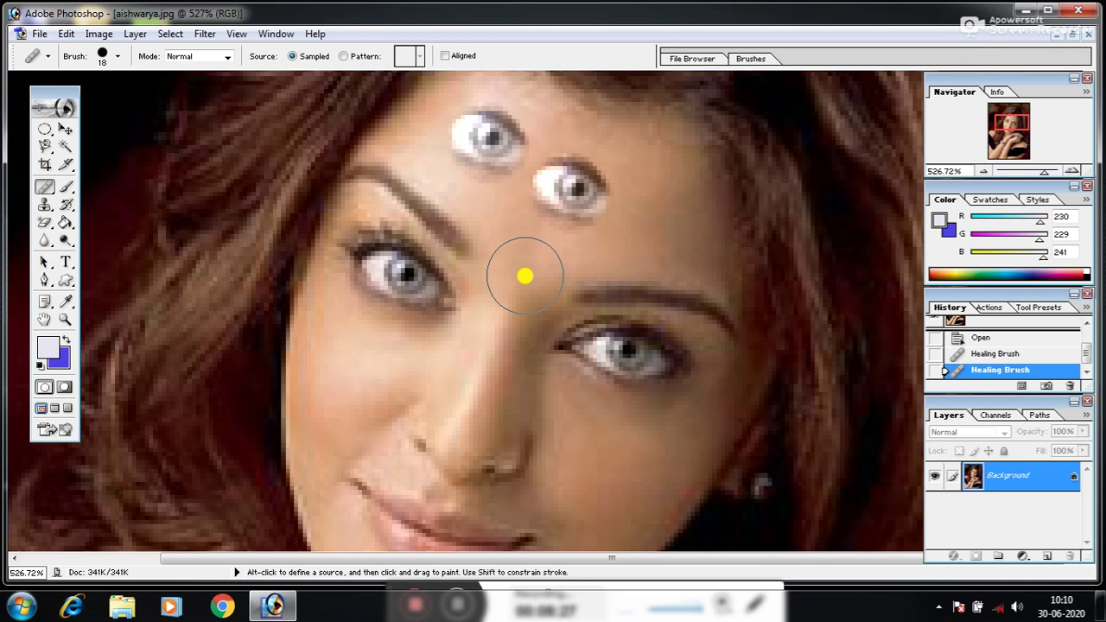
# - Choose the Patch Tool and open the orange SR logo image from the desktop in a maximized document window
pyautogui.rightClick(48, 192)
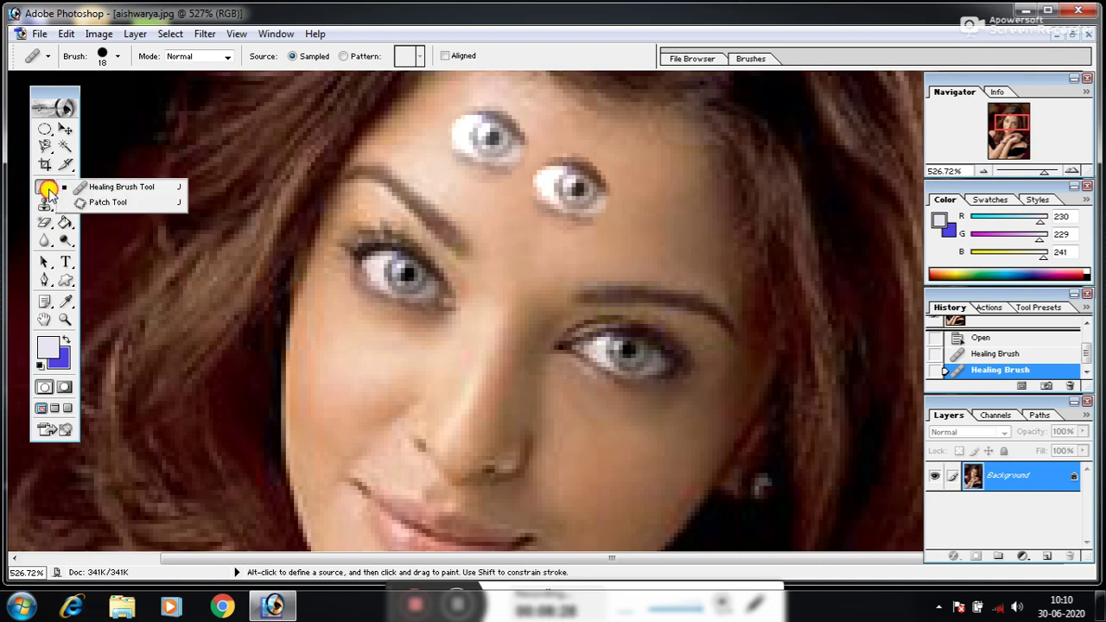
pyautogui.click(90, 201)
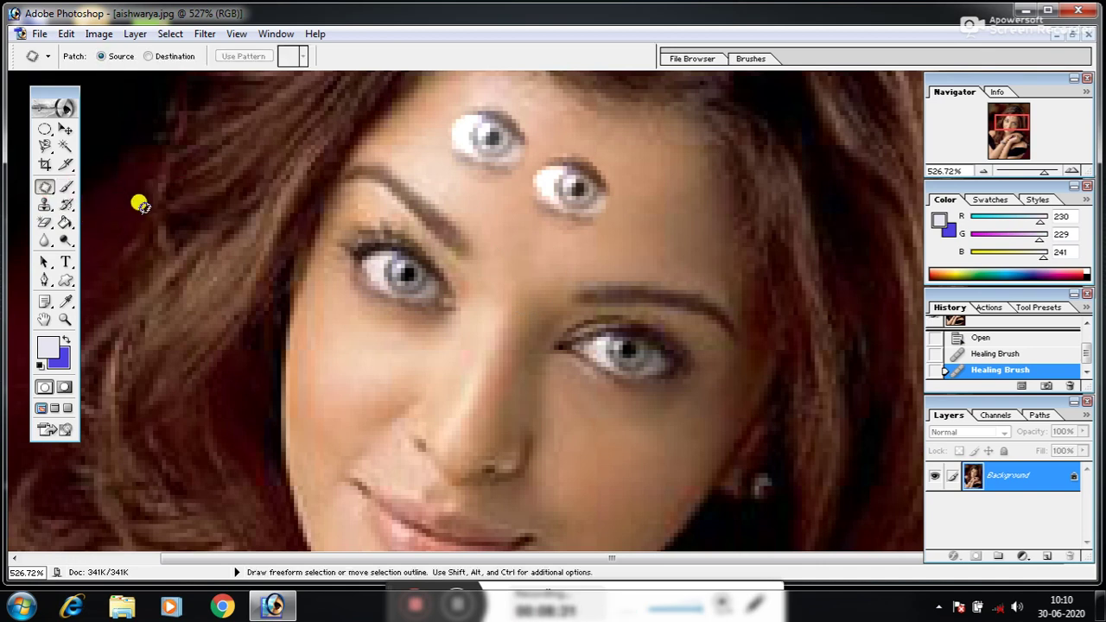
pyautogui.click(1025, 8)
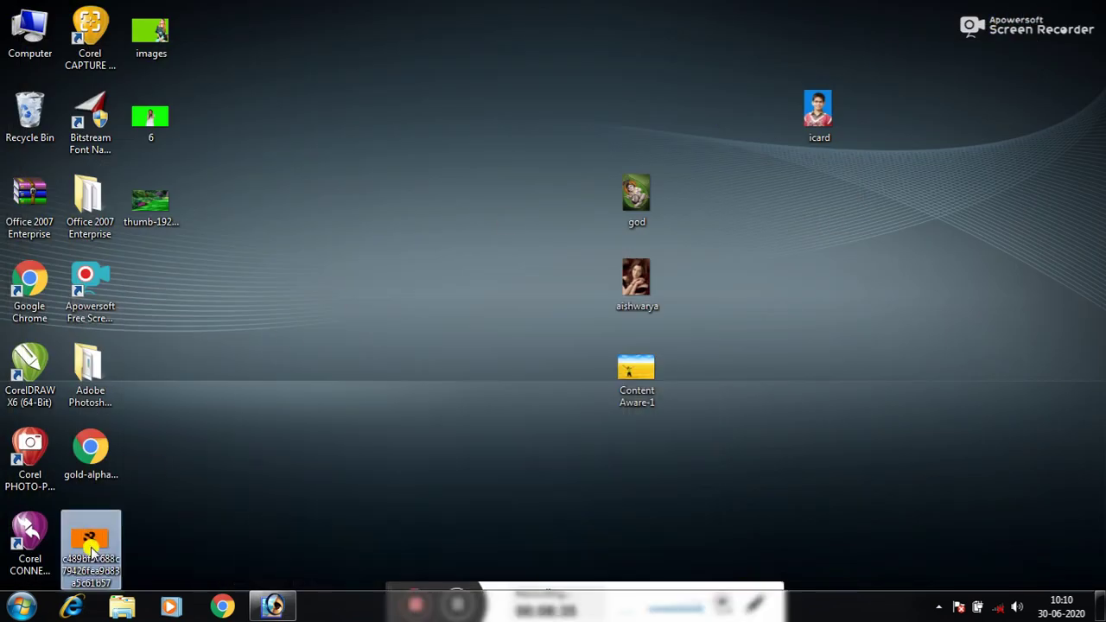
pyautogui.click(273, 605)
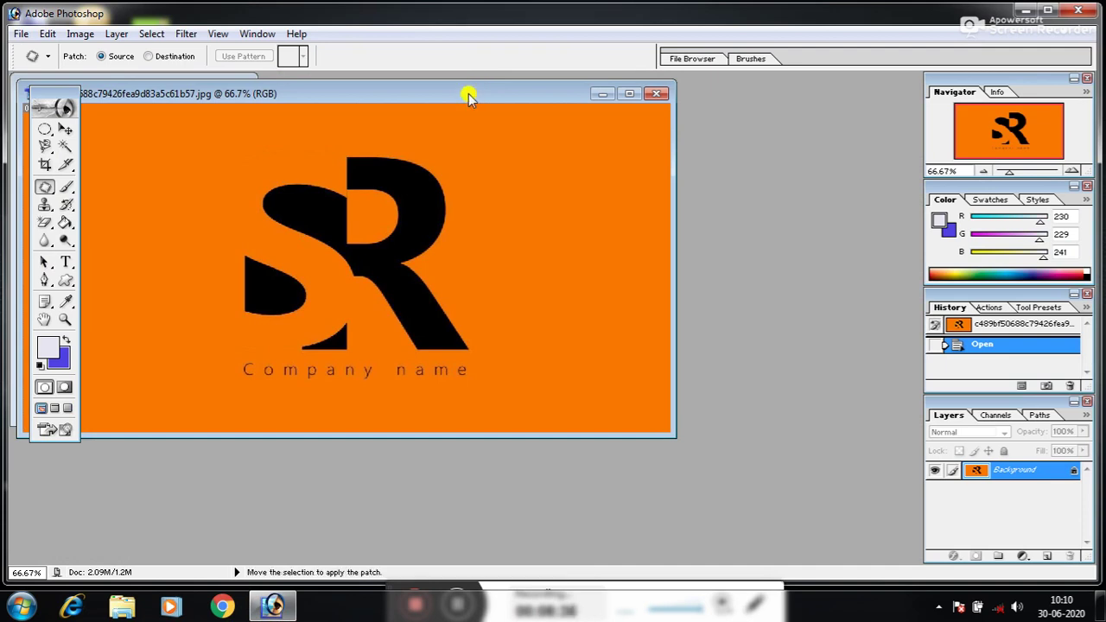
pyautogui.doubleClick(468, 90)
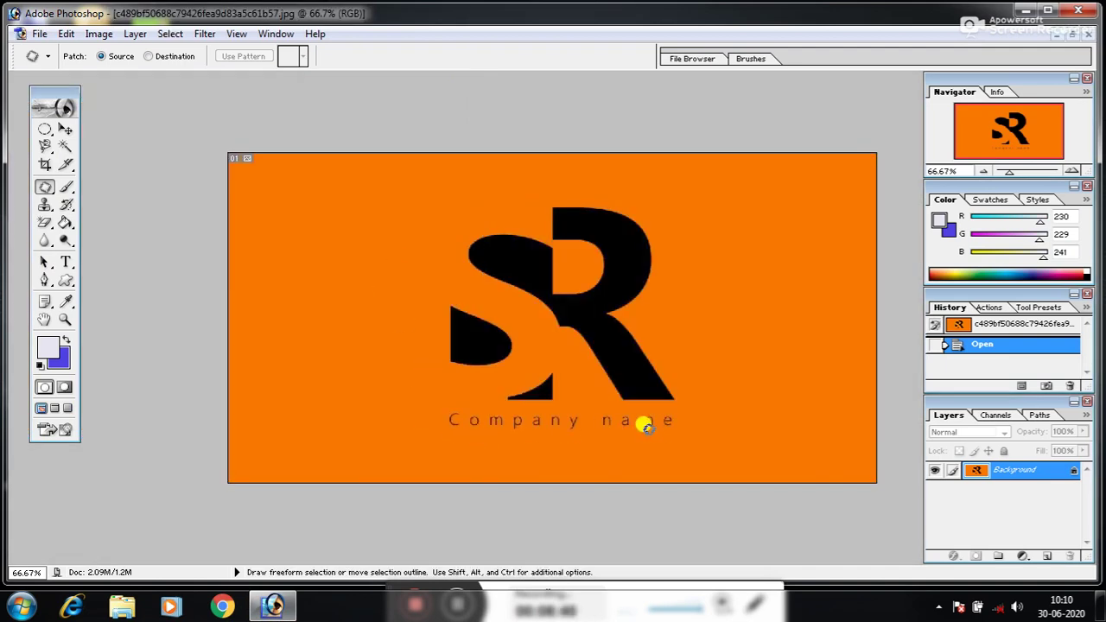
# - Patch out the word "Company" beneath the SR logo using plain orange background as the source, and clear the selection
pyautogui.moveTo(449, 426)
pyautogui.mouseDown()
pyautogui.moveTo(591, 422)
pyautogui.moveTo(585, 407)
pyautogui.moveTo(548, 397)
pyautogui.moveTo(462, 395)
pyautogui.moveTo(409, 410)
pyautogui.moveTo(469, 439)
pyautogui.mouseUp()
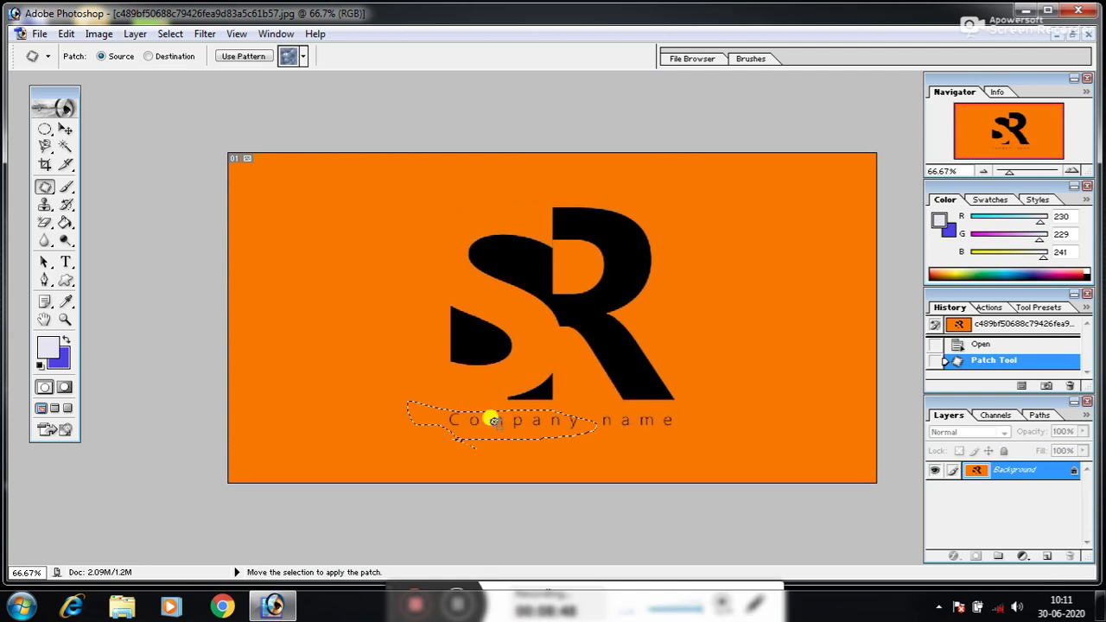
pyautogui.moveTo(486, 423); pyautogui.dragTo(334, 307)
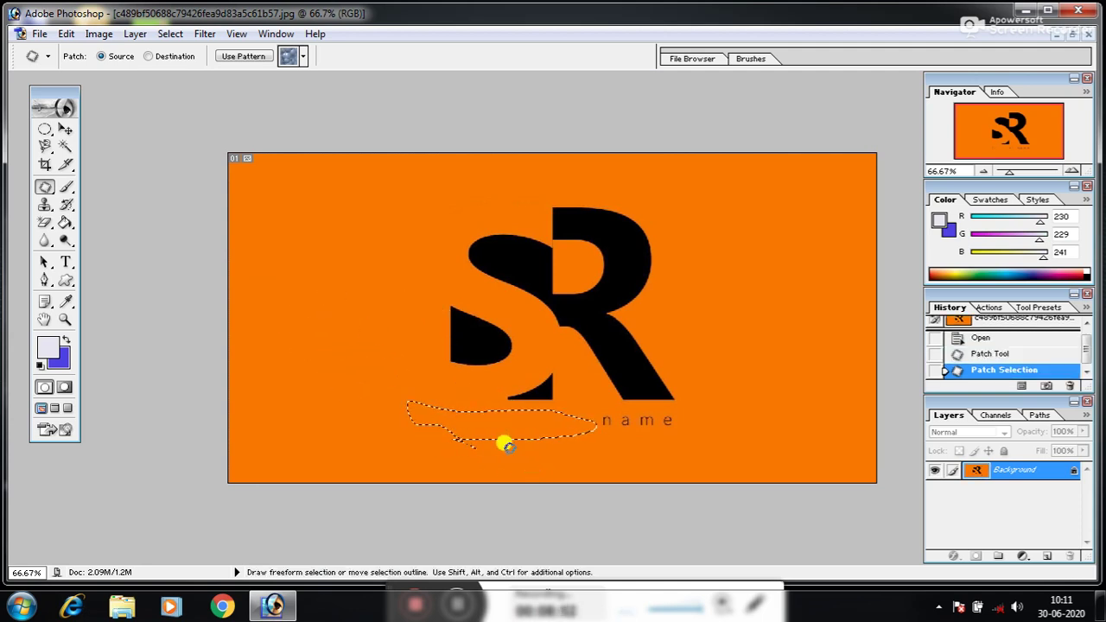
pyautogui.click(45, 190)
pyautogui.click(45, 189)
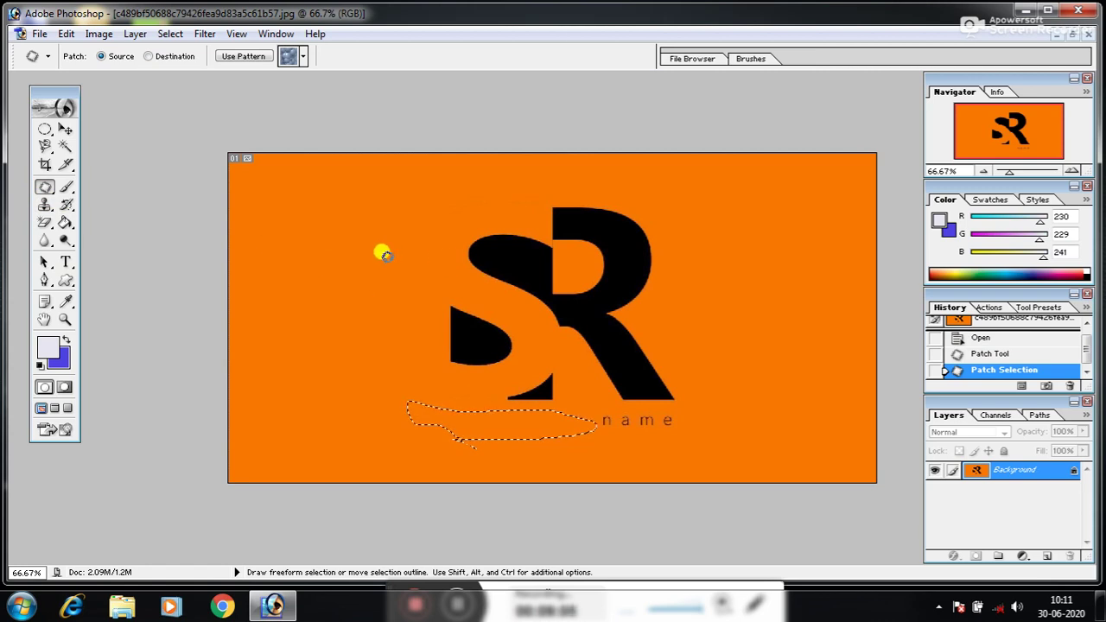
pyautogui.hotkey('ctrl', 'd')
pyautogui.click(45, 186)
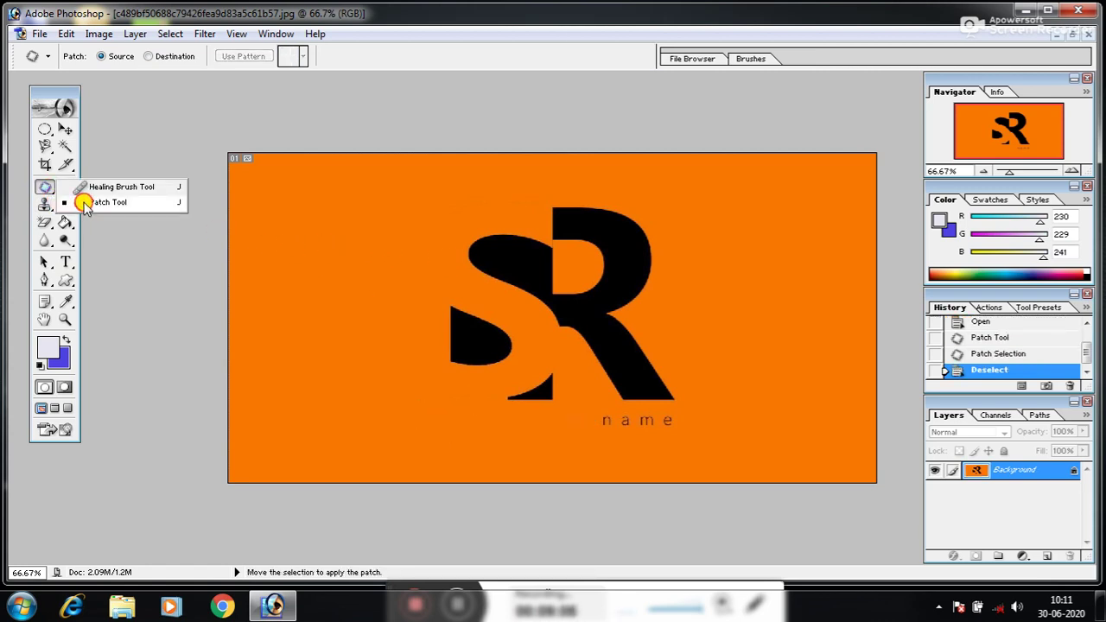
# - Set the Brush Tool's diameter to 39 px, paint a trial pale stroke in the logo image's upper-left area, and undo it
pyautogui.click(95, 187)
pyautogui.click(65, 187)
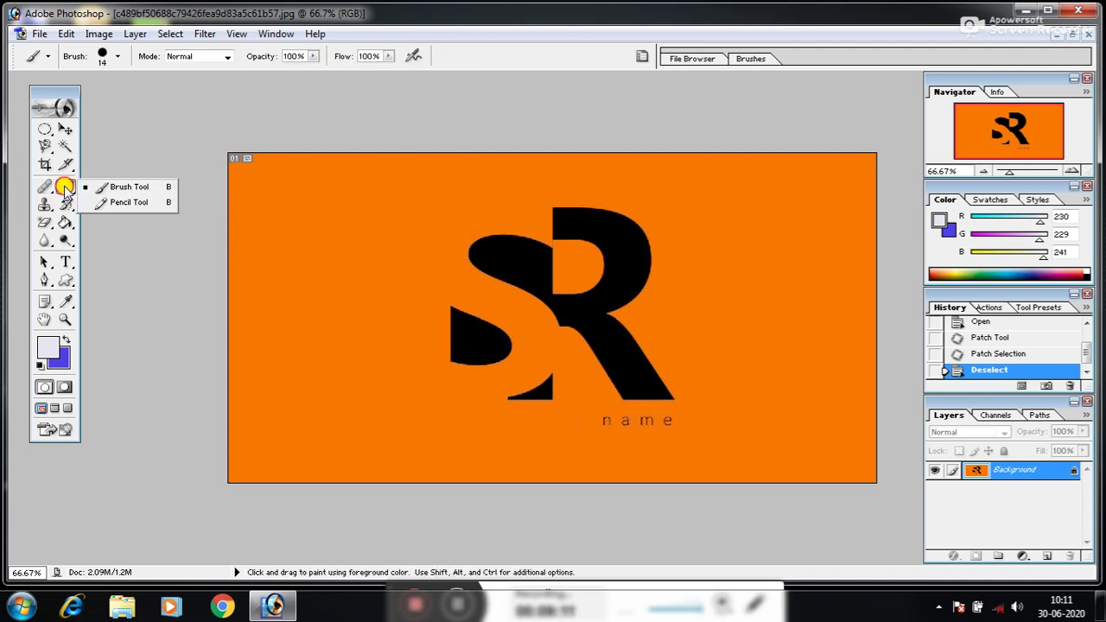
pyautogui.click(138, 188)
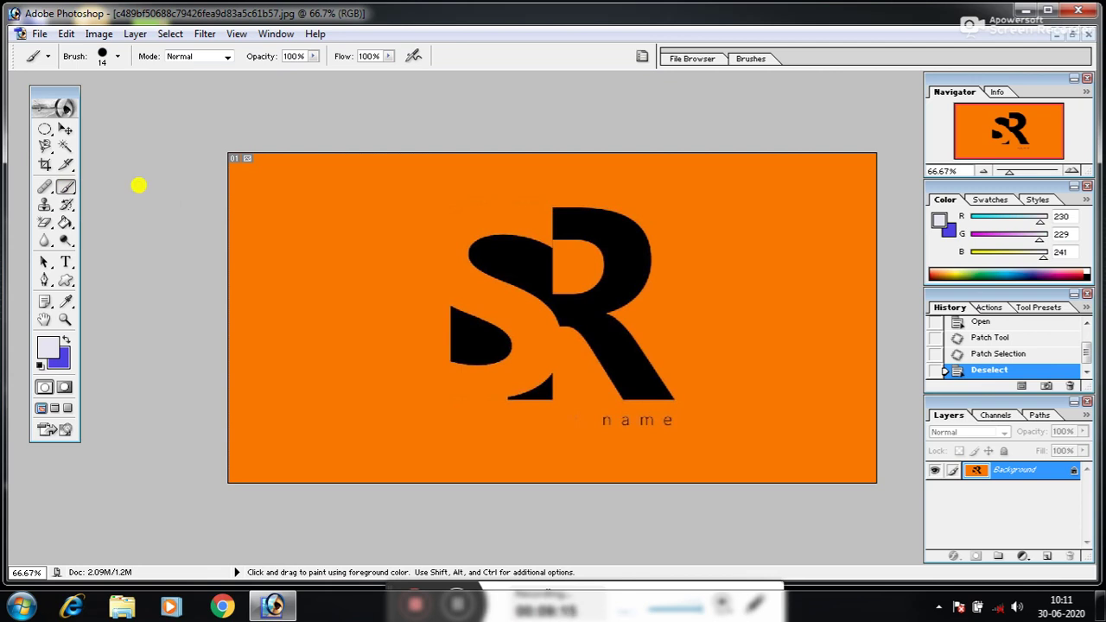
pyautogui.click(119, 61)
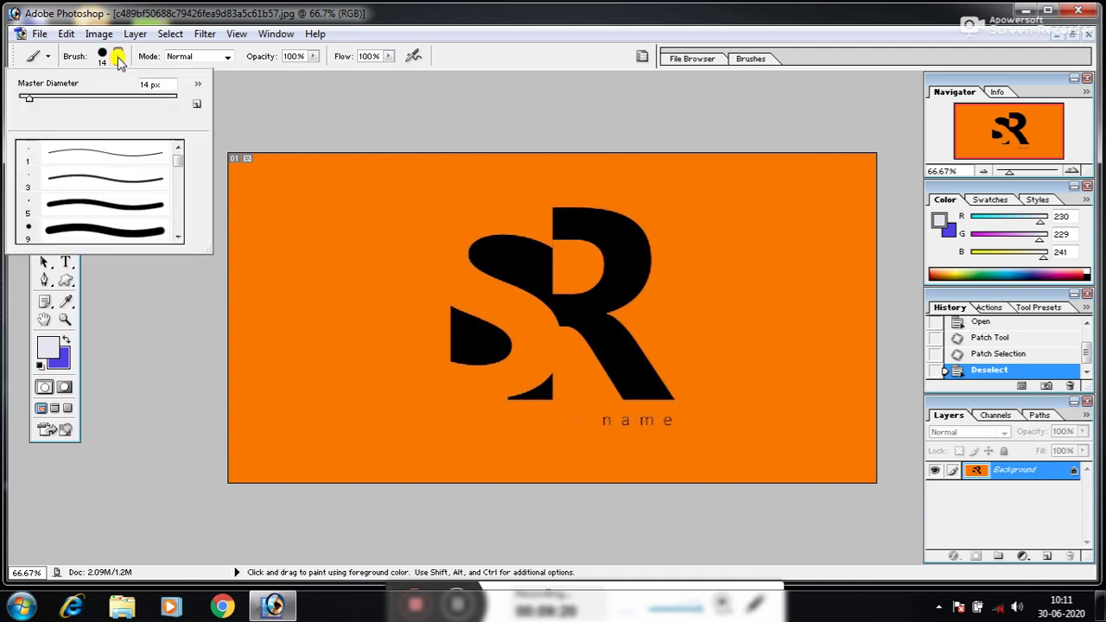
pyautogui.moveTo(44, 97); pyautogui.dragTo(49, 97)
pyautogui.moveTo(292, 204); pyautogui.dragTo(367, 201)
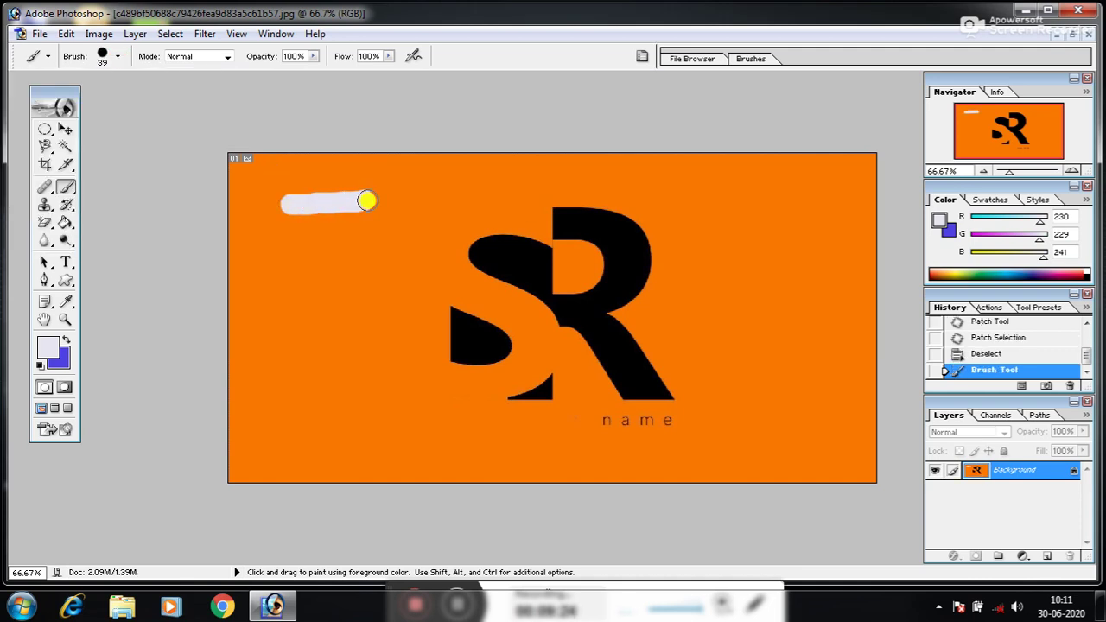
pyautogui.hotkey('ctrl', 'z')
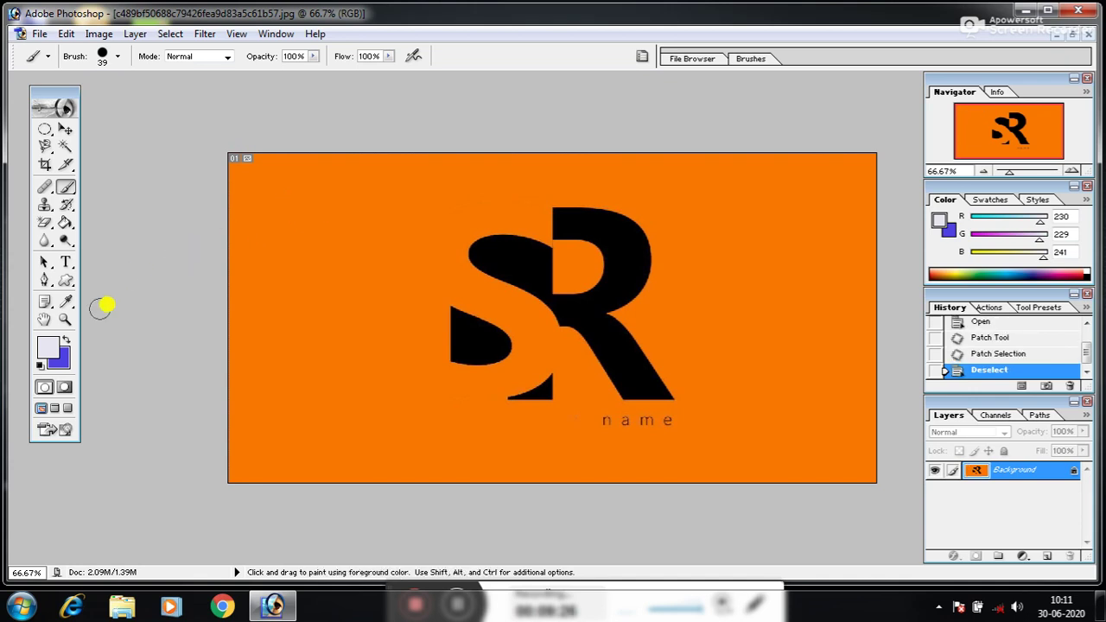
# - Set the foreground colour to blue 331DD6 and paint a short brush stroke in the upper-left area of the orange background
pyautogui.click(41, 354)
pyautogui.click(258, 358)
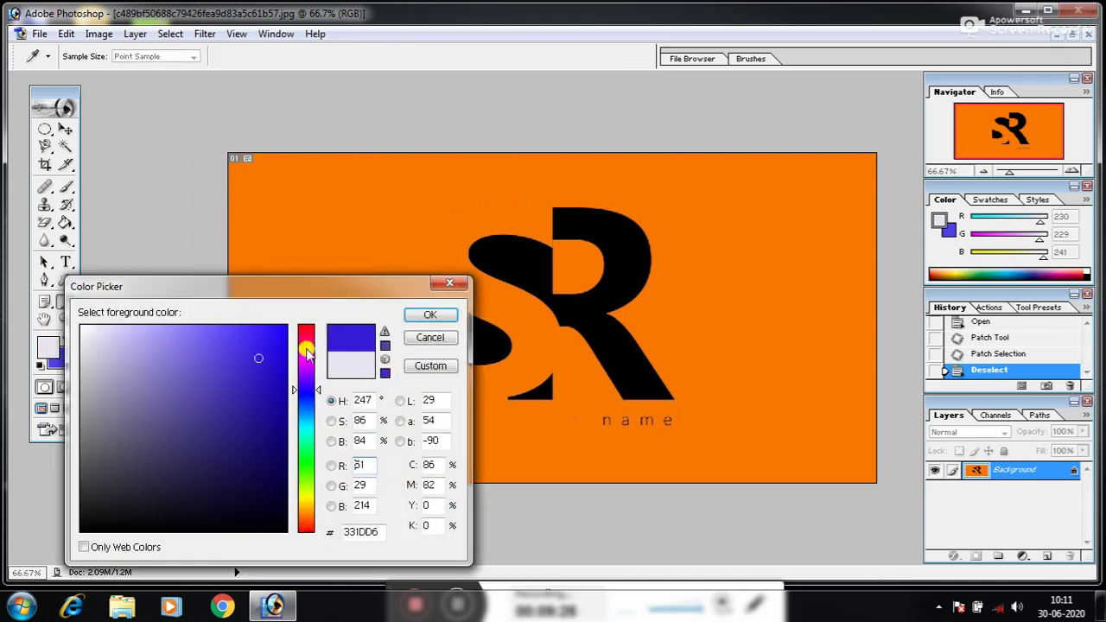
pyautogui.click(429, 315)
pyautogui.moveTo(298, 205); pyautogui.dragTo(343, 201)
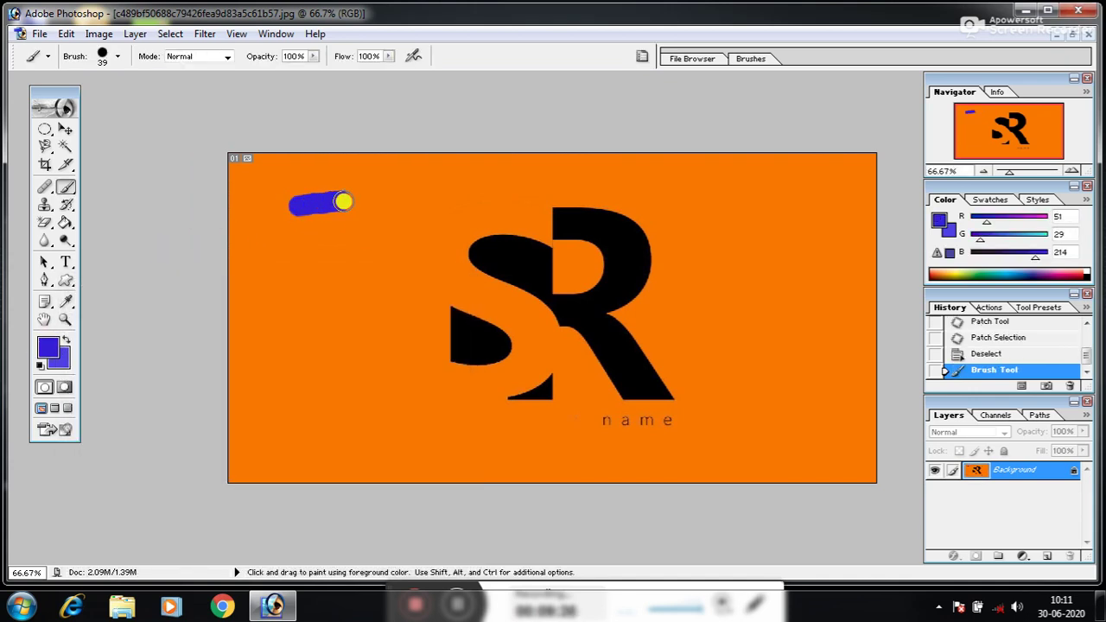
# - Draw two short blue lines beneath the brush stroke with the Pencil Tool at 17 px
pyautogui.click(66, 187)
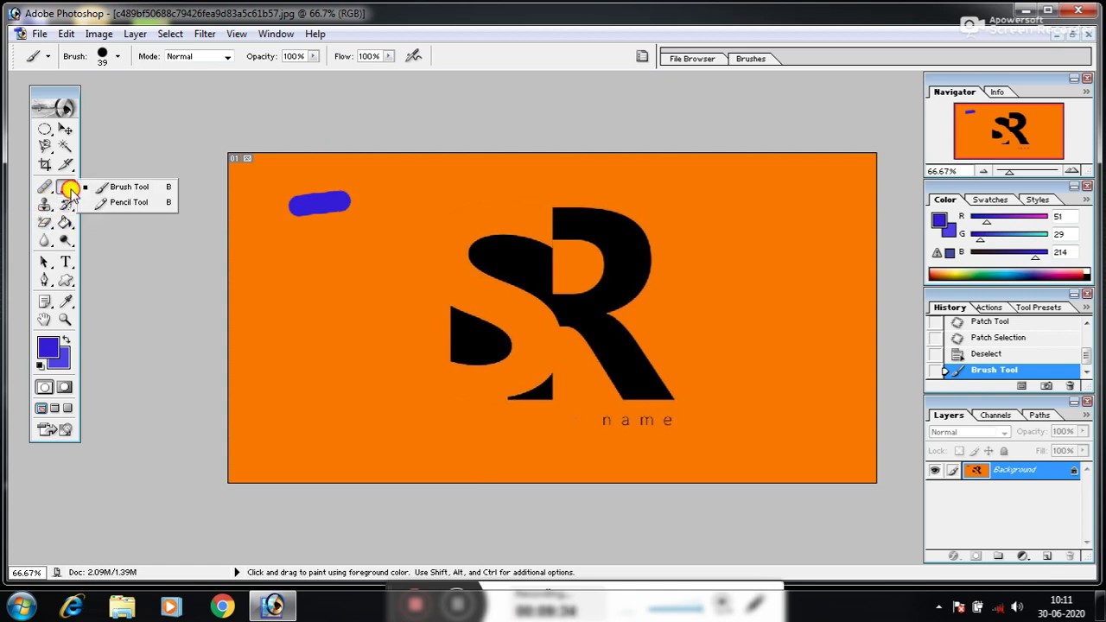
pyautogui.click(118, 206)
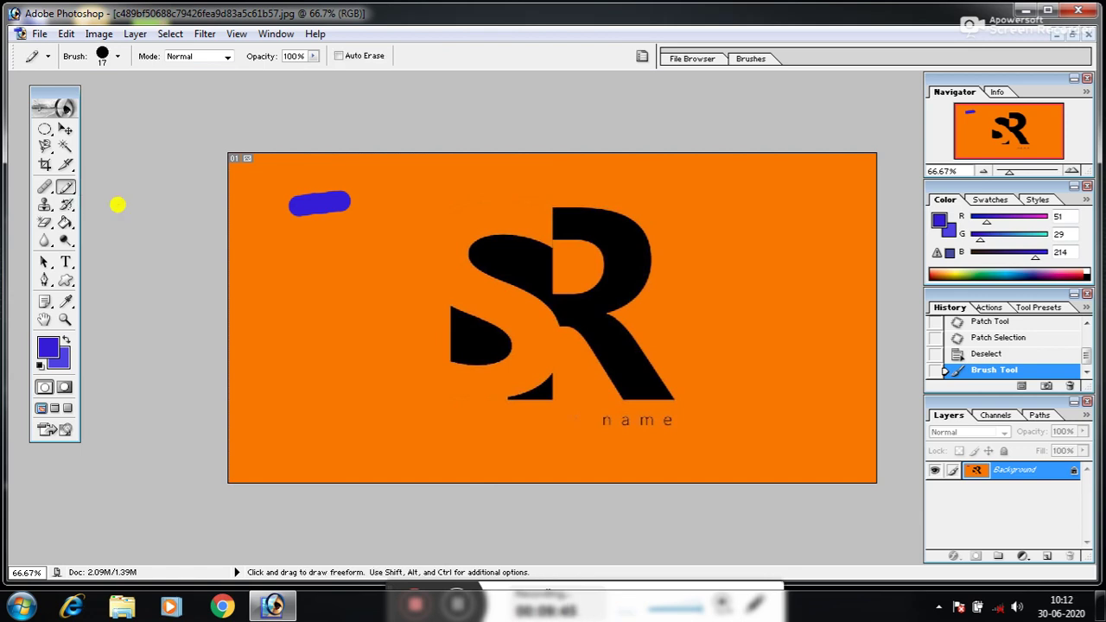
pyautogui.moveTo(296, 251)
pyautogui.mouseDown()
pyautogui.moveTo(358, 248)
pyautogui.moveTo(337, 229)
pyautogui.mouseUp()
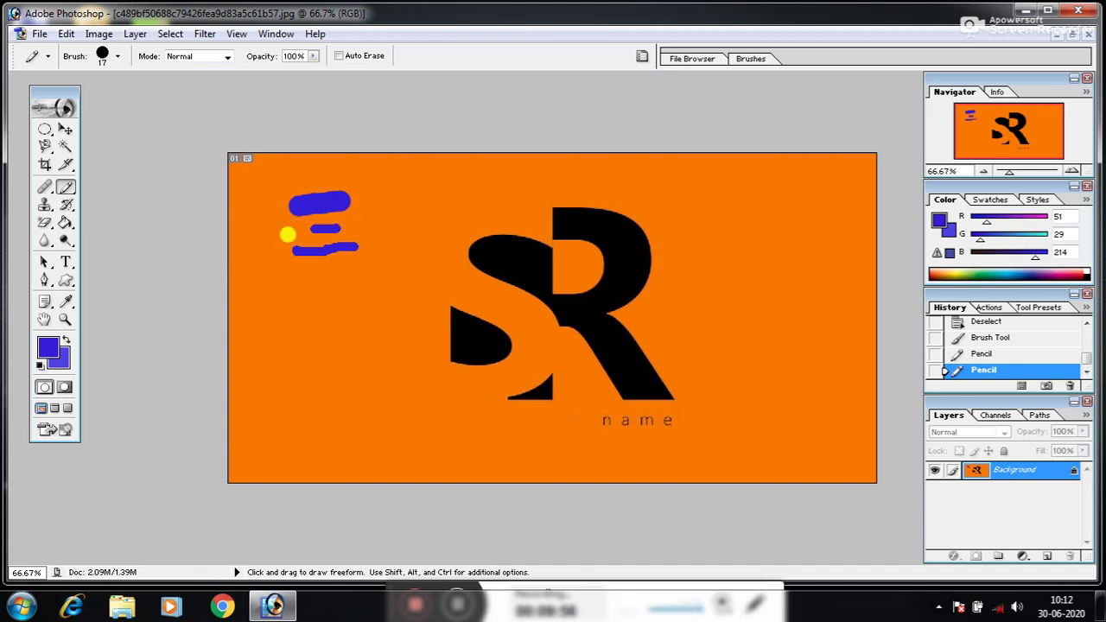
# - Sample the R's upper curve with the Clone Stamp Tool and paint a copy of the logo over the image's left side
pyautogui.click(43, 208)
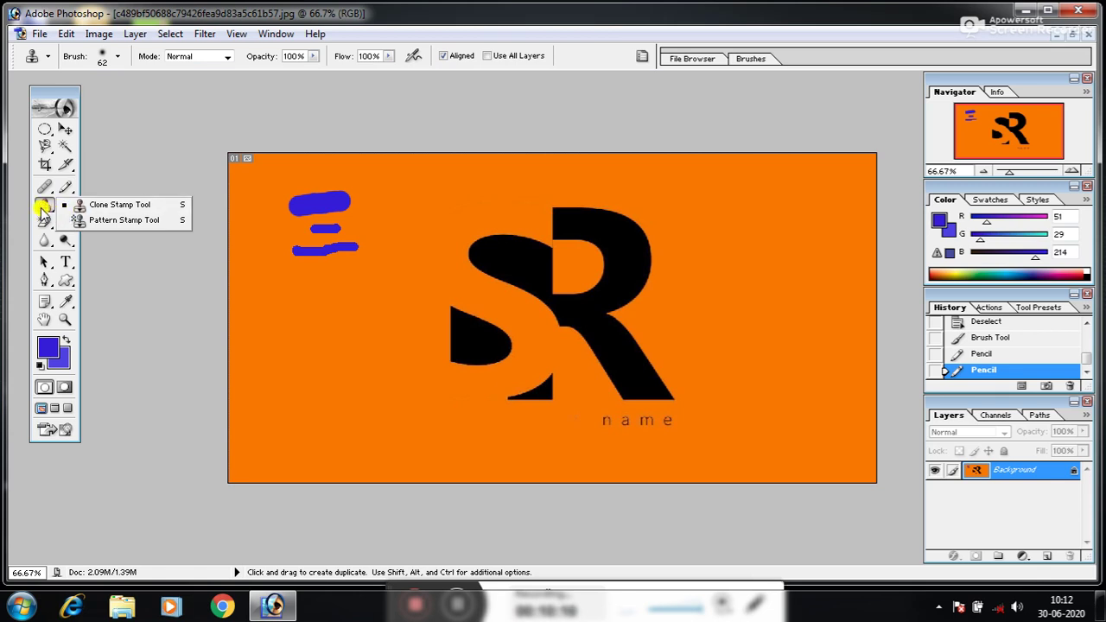
pyautogui.click(88, 205)
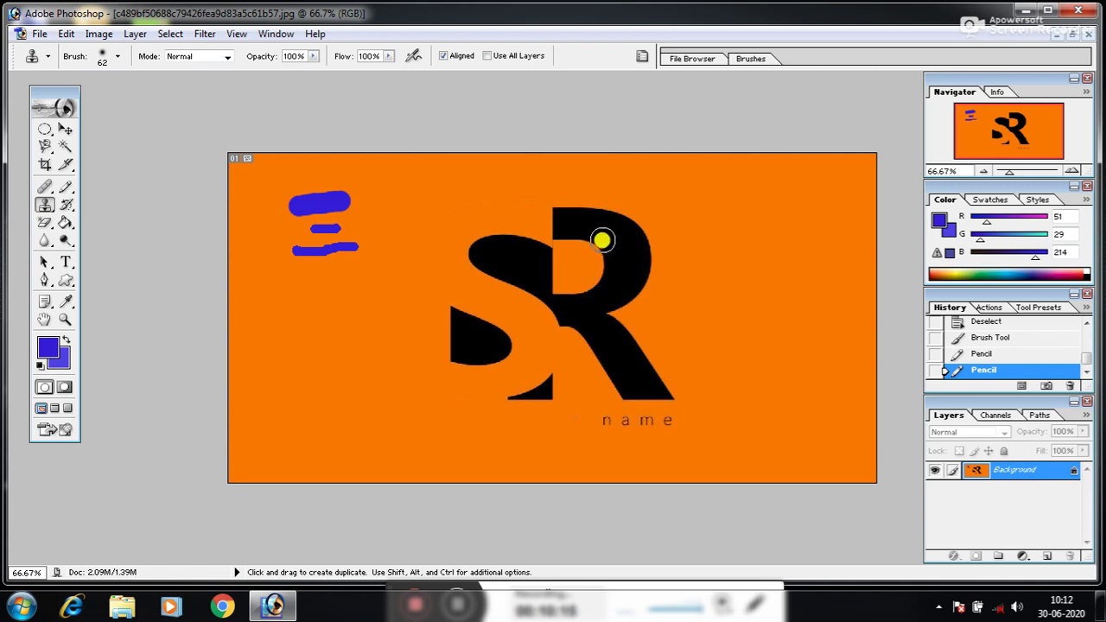
pyautogui.press('alt')
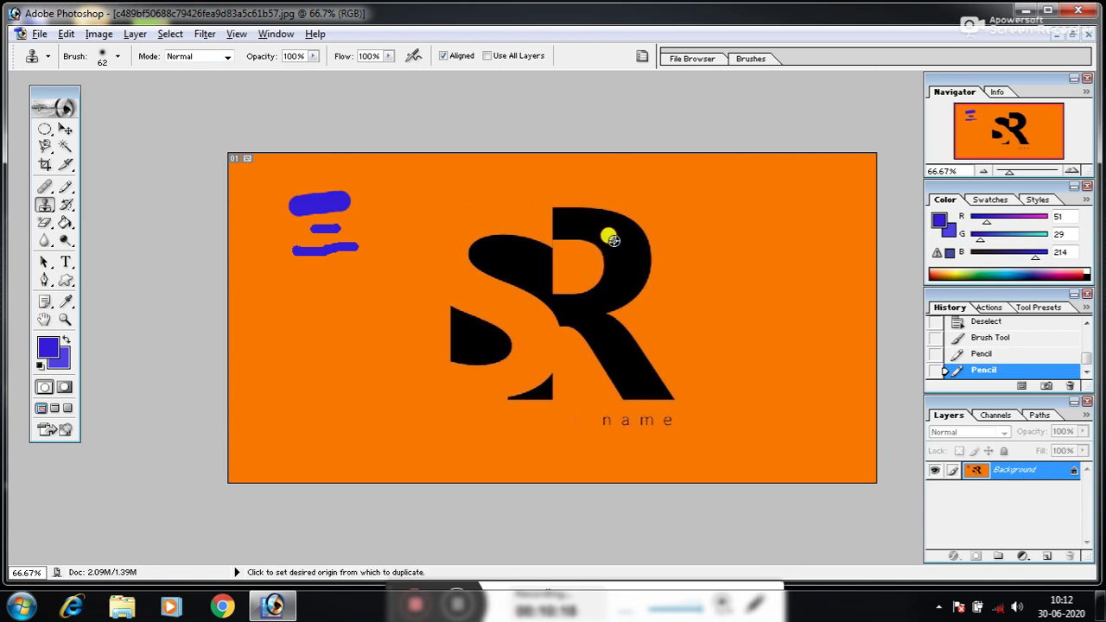
pyautogui.keyDown('alt'); pyautogui.click(611, 240); pyautogui.keyUp('alt')
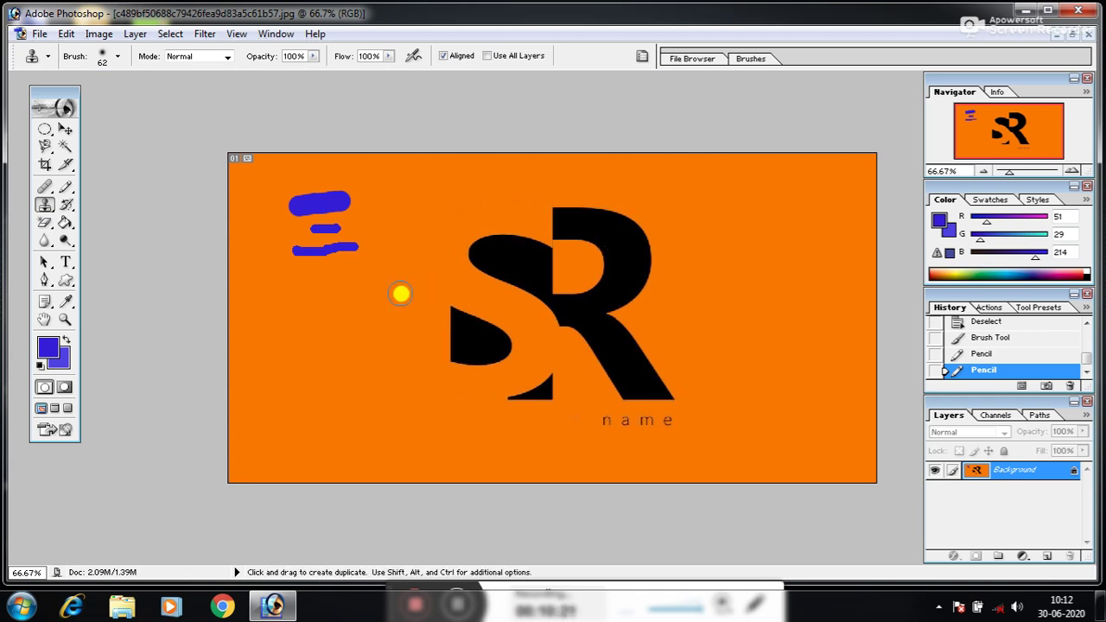
pyautogui.moveTo(363, 227)
pyautogui.mouseDown()
pyautogui.moveTo(355, 321)
pyautogui.moveTo(312, 341)
pyautogui.moveTo(370, 197)
pyautogui.moveTo(404, 265)
pyautogui.moveTo(285, 280)
pyautogui.moveTo(326, 337)
pyautogui.moveTo(446, 358)
pyautogui.moveTo(354, 397)
pyautogui.moveTo(308, 305)
pyautogui.moveTo(307, 266)
pyautogui.moveTo(294, 279)
pyautogui.moveTo(201, 251)
pyautogui.moveTo(276, 221)
pyautogui.moveTo(318, 183)
pyautogui.moveTo(271, 180)
pyautogui.moveTo(299, 217)
pyautogui.moveTo(277, 381)
pyautogui.moveTo(358, 382)
pyautogui.moveTo(290, 394)
pyautogui.moveTo(348, 424)
pyautogui.mouseUp()
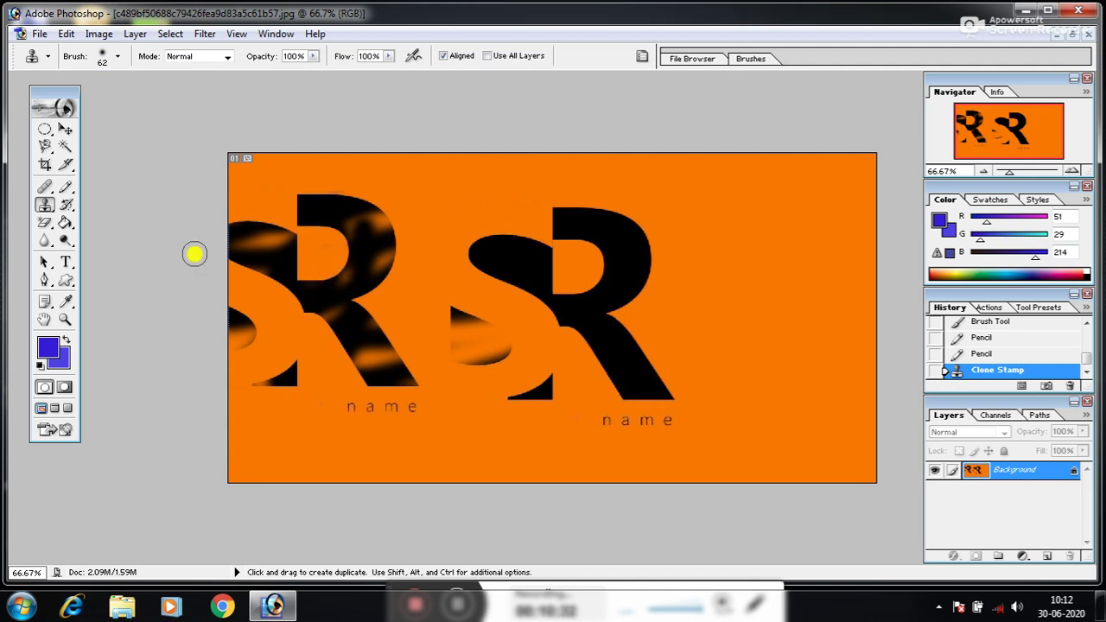
# - Pick a multicoloured pattern for the Pattern Stamp Tool and paint thin strokes on the orange area beside the R
pyautogui.click(46, 210)
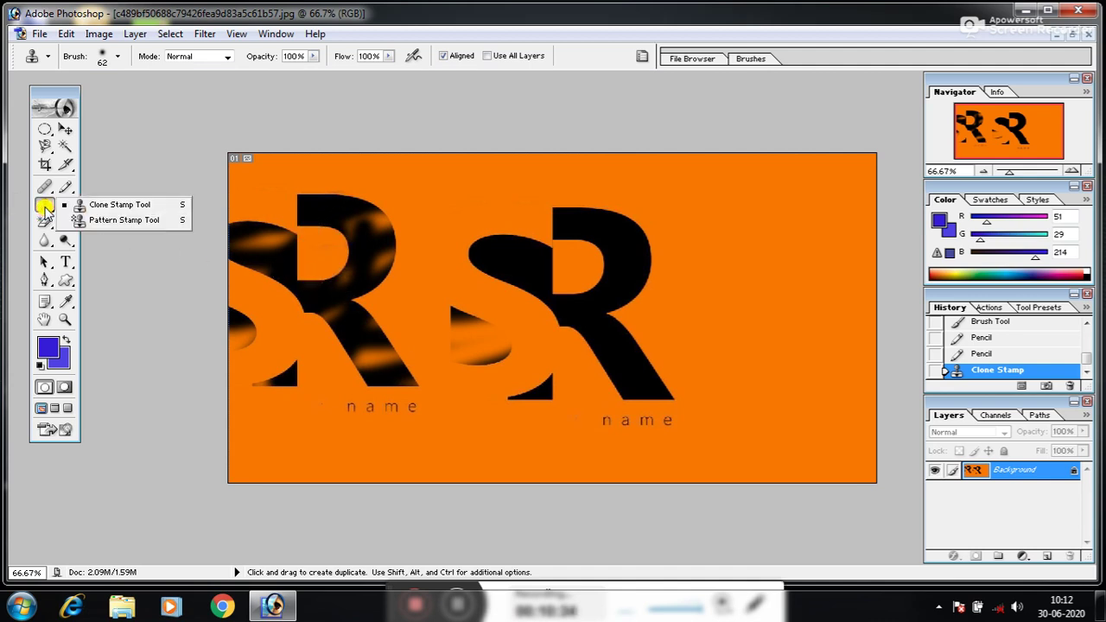
pyautogui.click(103, 222)
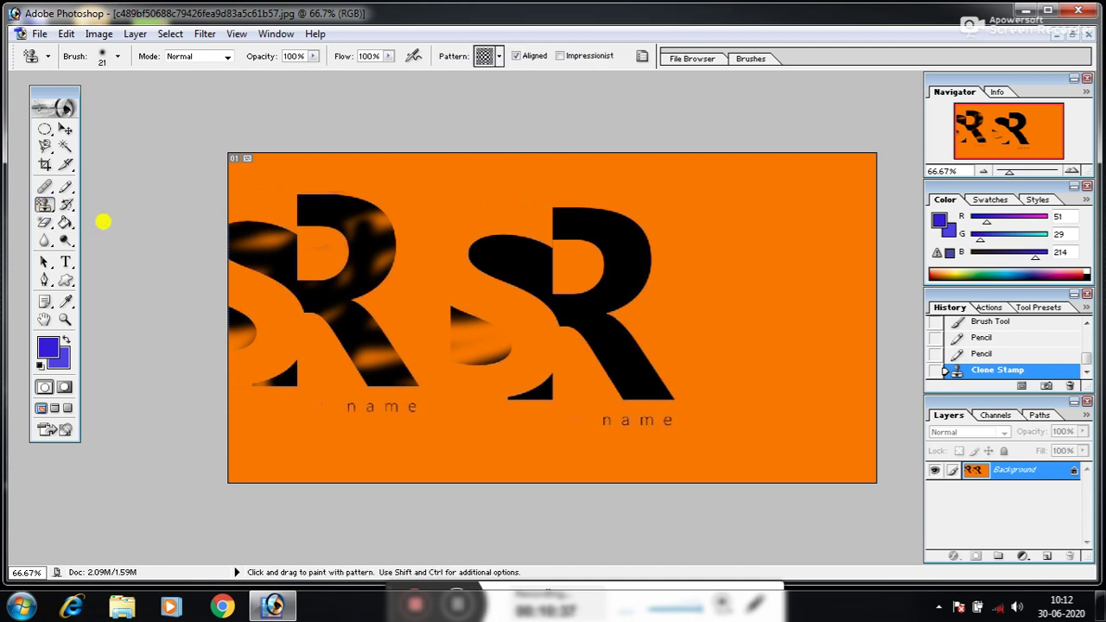
pyautogui.click(500, 58)
pyautogui.click(511, 91)
pyautogui.moveTo(663, 196)
pyautogui.mouseDown()
pyautogui.moveTo(703, 194)
pyautogui.moveTo(758, 212)
pyautogui.moveTo(785, 262)
pyautogui.mouseUp()
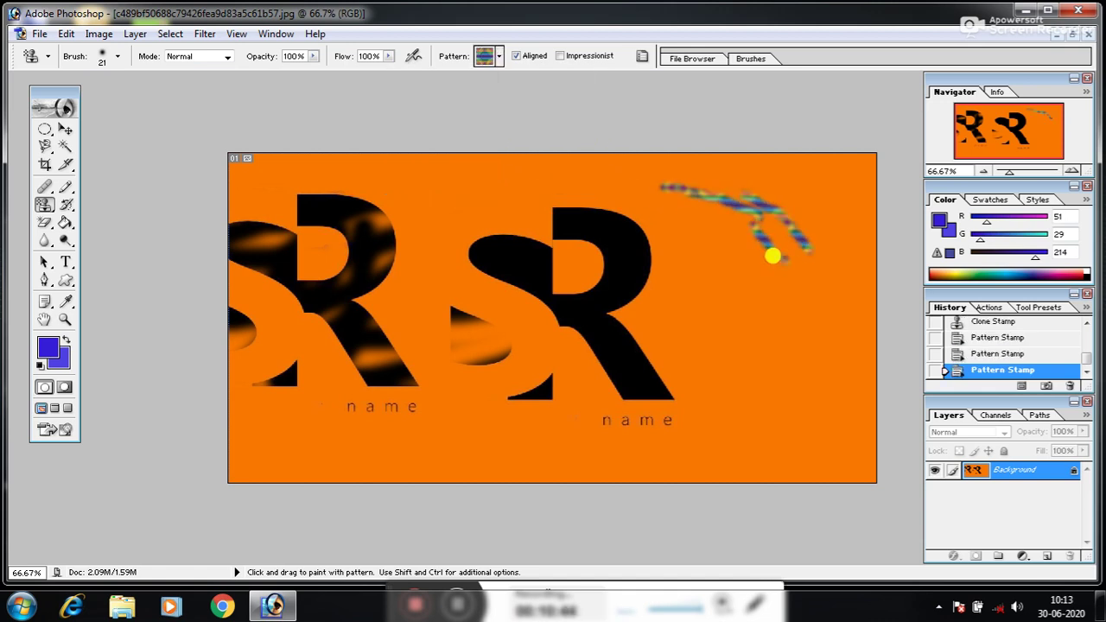
# - Set the Pattern Stamp diameter to 55 px and paint broader pattern strokes below the thin ones
pyautogui.click(121, 57)
pyautogui.moveTo(34, 98)
pyautogui.mouseDown()
pyautogui.moveTo(72, 104)
pyautogui.moveTo(62, 100)
pyautogui.mouseUp()
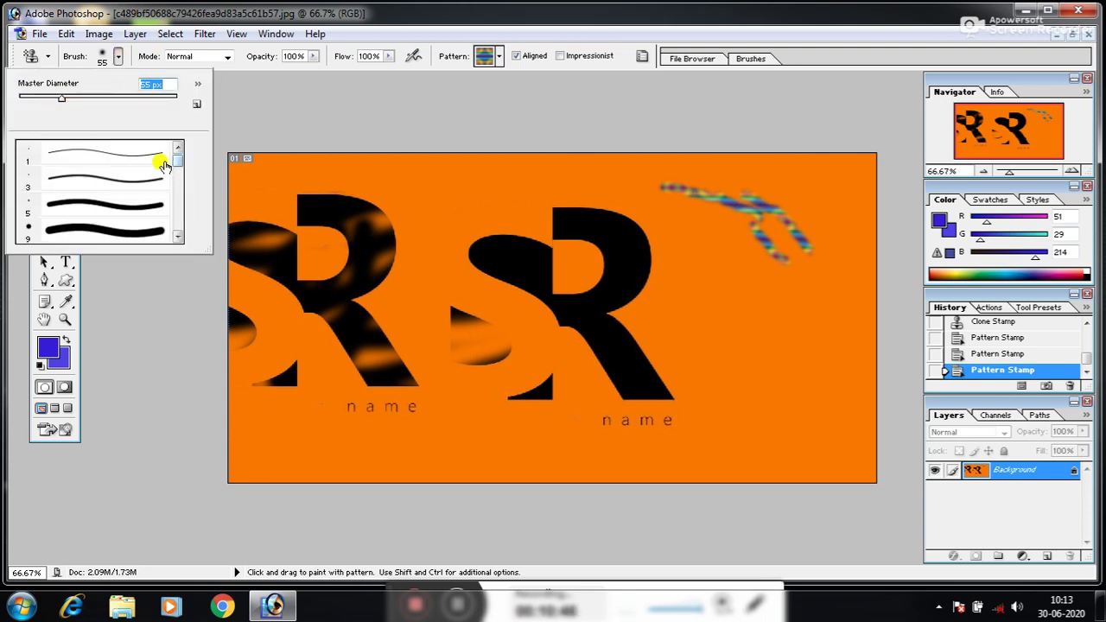
pyautogui.moveTo(732, 223)
pyautogui.mouseDown()
pyautogui.moveTo(750, 293)
pyautogui.moveTo(783, 310)
pyautogui.moveTo(815, 348)
pyautogui.moveTo(808, 235)
pyautogui.moveTo(809, 339)
pyautogui.moveTo(820, 218)
pyautogui.moveTo(832, 326)
pyautogui.moveTo(820, 218)
pyautogui.moveTo(821, 302)
pyautogui.moveTo(742, 258)
pyautogui.mouseUp()
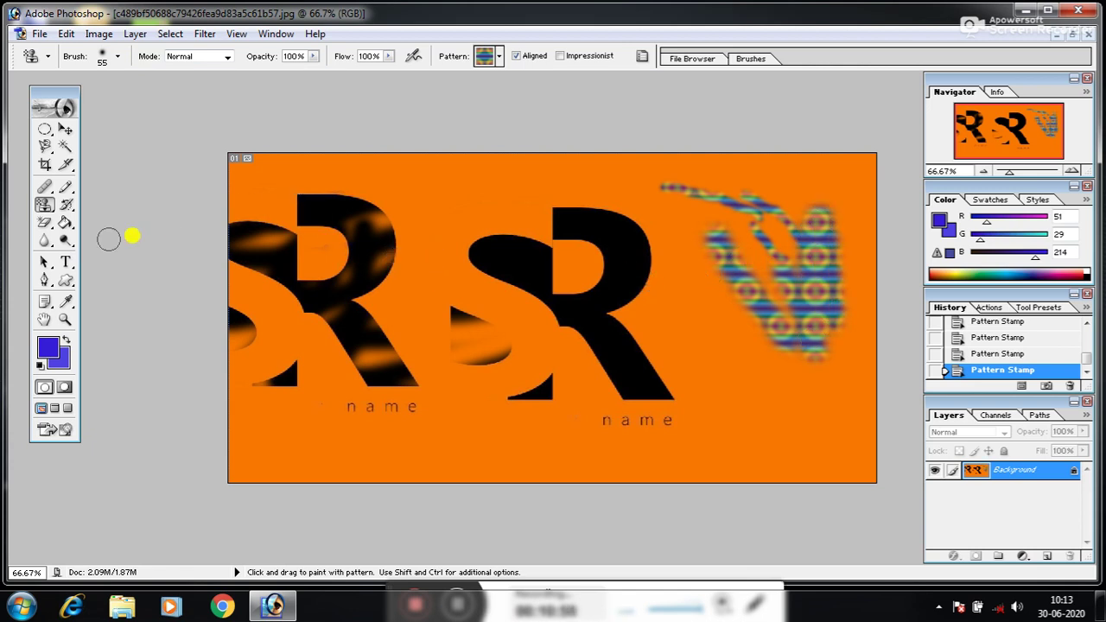
# - Restore the original image with the History Brush over the cloned logo, the missing word "Company" and the pattern strokes
pyautogui.click(65, 205)
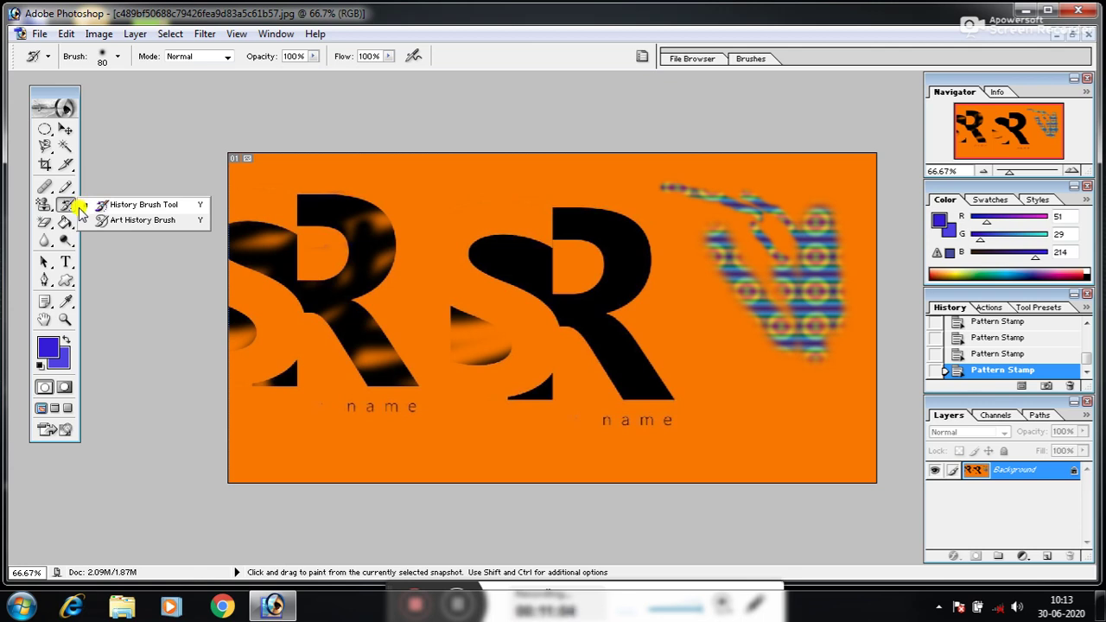
pyautogui.click(126, 207)
pyautogui.moveTo(389, 213)
pyautogui.mouseDown()
pyautogui.moveTo(330, 298)
pyautogui.moveTo(400, 212)
pyautogui.moveTo(328, 339)
pyautogui.moveTo(405, 203)
pyautogui.moveTo(357, 324)
pyautogui.moveTo(400, 397)
pyautogui.moveTo(391, 292)
pyautogui.moveTo(403, 394)
pyautogui.moveTo(390, 360)
pyautogui.moveTo(326, 460)
pyautogui.moveTo(363, 325)
pyautogui.moveTo(338, 238)
pyautogui.moveTo(206, 410)
pyautogui.moveTo(365, 199)
pyautogui.moveTo(294, 250)
pyautogui.moveTo(178, 274)
pyautogui.moveTo(346, 200)
pyautogui.moveTo(218, 237)
pyautogui.moveTo(223, 369)
pyautogui.moveTo(213, 362)
pyautogui.moveTo(315, 410)
pyautogui.moveTo(816, 418)
pyautogui.mouseUp()
pyautogui.moveTo(312, 380); pyautogui.dragTo(216, 410)
pyautogui.moveTo(316, 348)
pyautogui.mouseDown()
pyautogui.moveTo(336, 286)
pyautogui.moveTo(251, 304)
pyautogui.mouseUp()
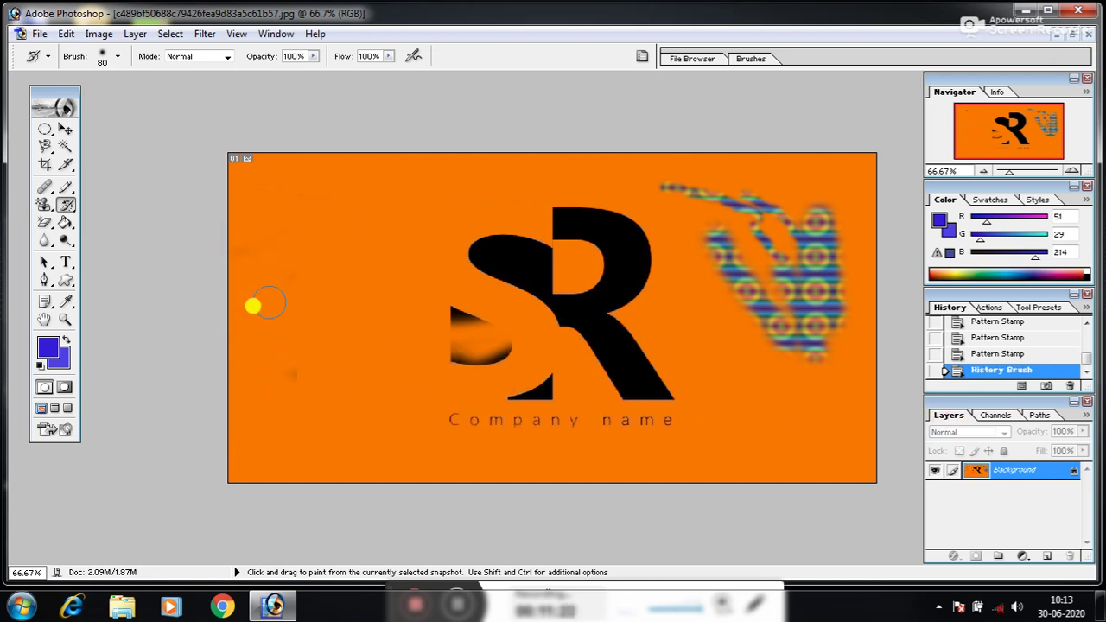
pyautogui.moveTo(632, 158)
pyautogui.mouseDown()
pyautogui.moveTo(818, 231)
pyautogui.moveTo(800, 293)
pyautogui.moveTo(831, 161)
pyautogui.moveTo(865, 332)
pyautogui.moveTo(817, 355)
pyautogui.moveTo(724, 265)
pyautogui.moveTo(714, 362)
pyautogui.moveTo(775, 332)
pyautogui.moveTo(806, 242)
pyautogui.moveTo(821, 429)
pyautogui.moveTo(822, 367)
pyautogui.moveTo(727, 184)
pyautogui.moveTo(745, 297)
pyautogui.moveTo(766, 380)
pyautogui.mouseUp()
# - Erase diagonal strokes to the blue background colour with the Eraser Tool in the image's upper-left area
pyautogui.click(44, 222)
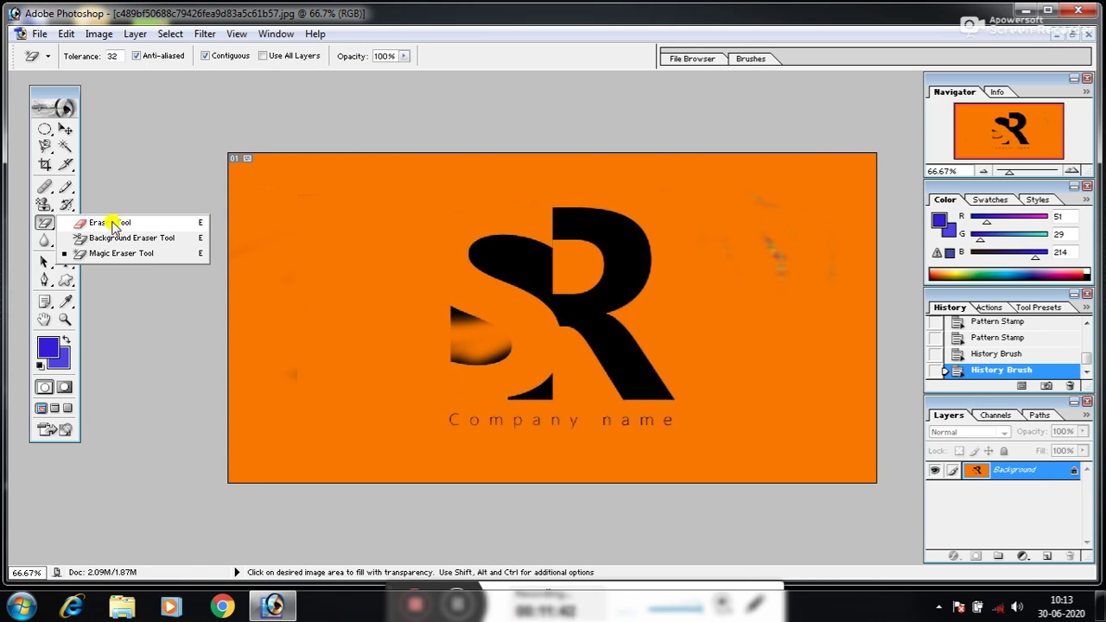
pyautogui.click(112, 223)
pyautogui.moveTo(411, 190)
pyautogui.mouseDown()
pyautogui.moveTo(320, 214)
pyautogui.moveTo(400, 198)
pyautogui.moveTo(362, 221)
pyautogui.mouseUp()
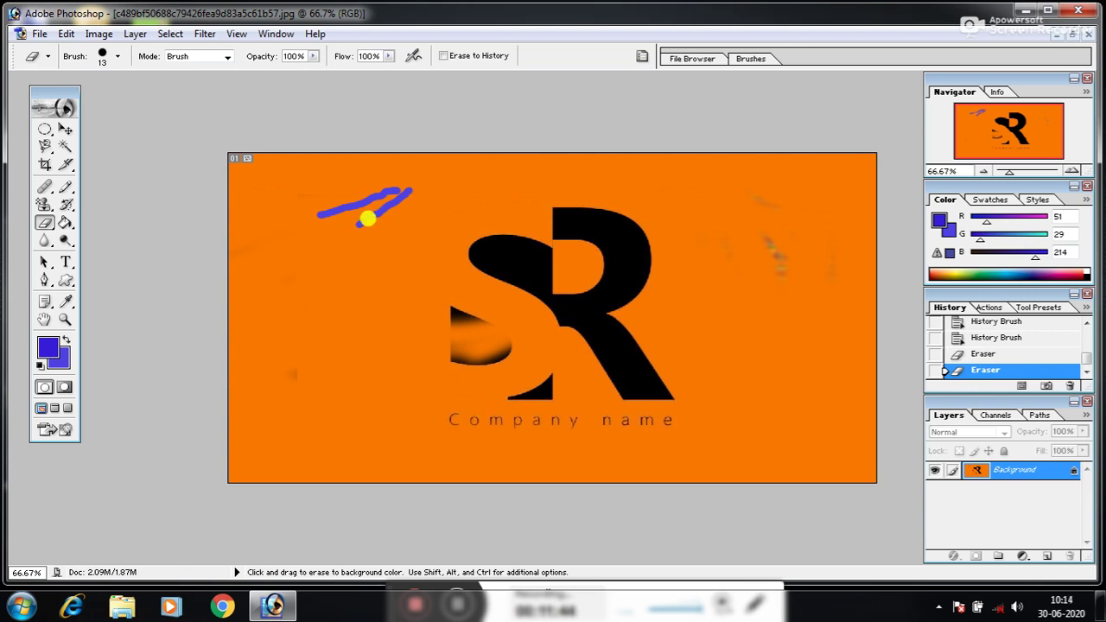
# - Set the foreground colour to red (RGB 214, 29, 73) and erase another diagonal stroke beside the S
pyautogui.click(47, 348)
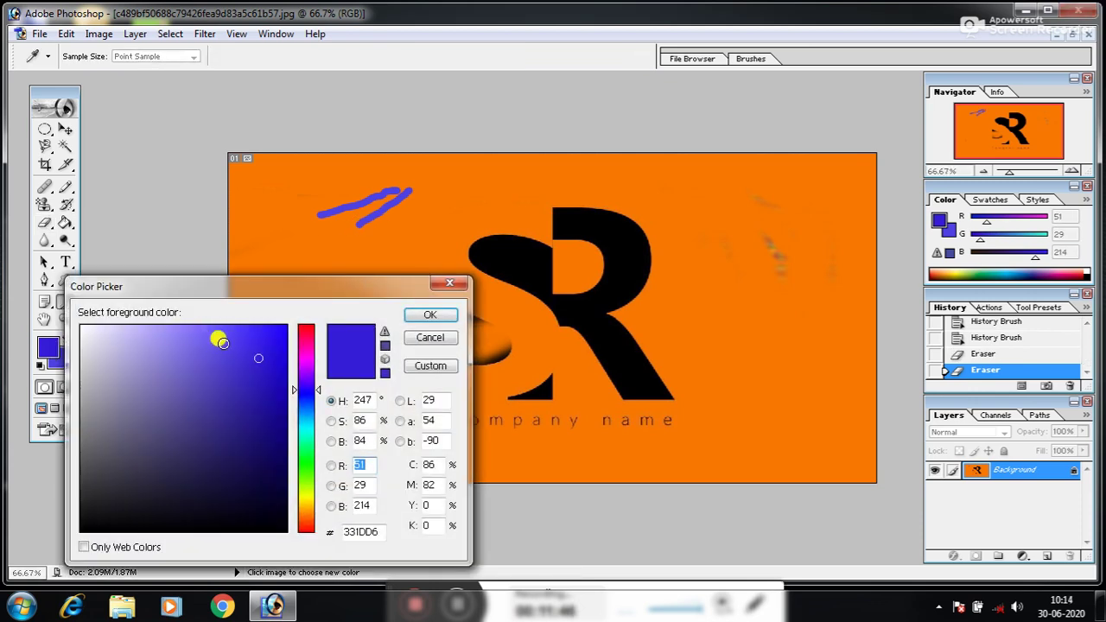
pyautogui.click(306, 336)
pyautogui.click(430, 315)
pyautogui.moveTo(417, 233); pyautogui.dragTo(329, 298)
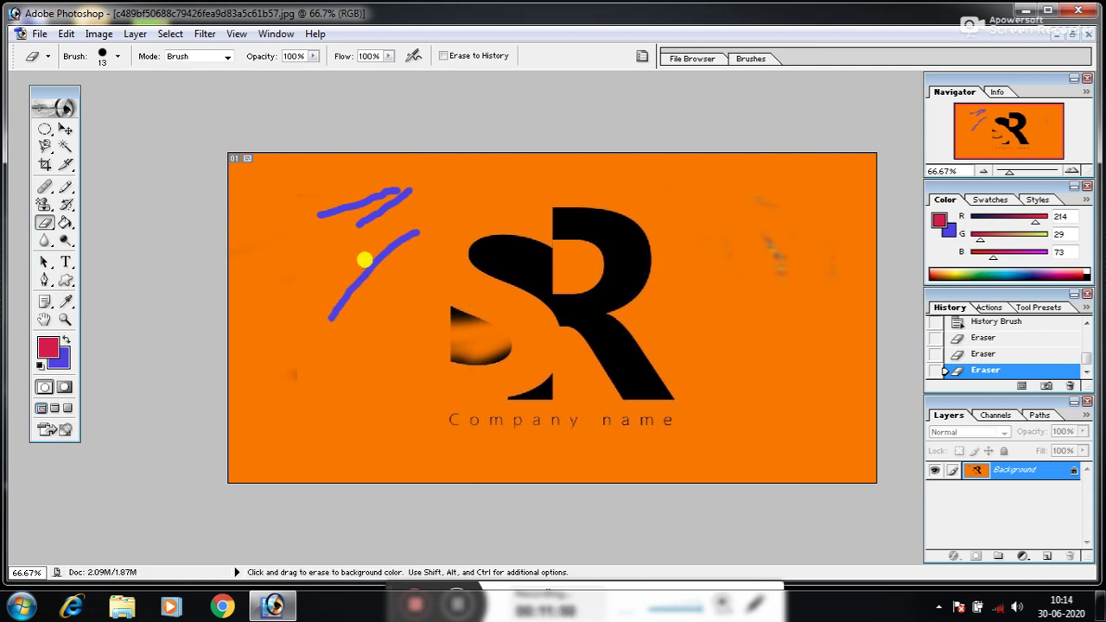
# - Set the background colour to red E24259 and erase several diagonal strokes among the blue ones
pyautogui.click(59, 356)
pyautogui.click(306, 330)
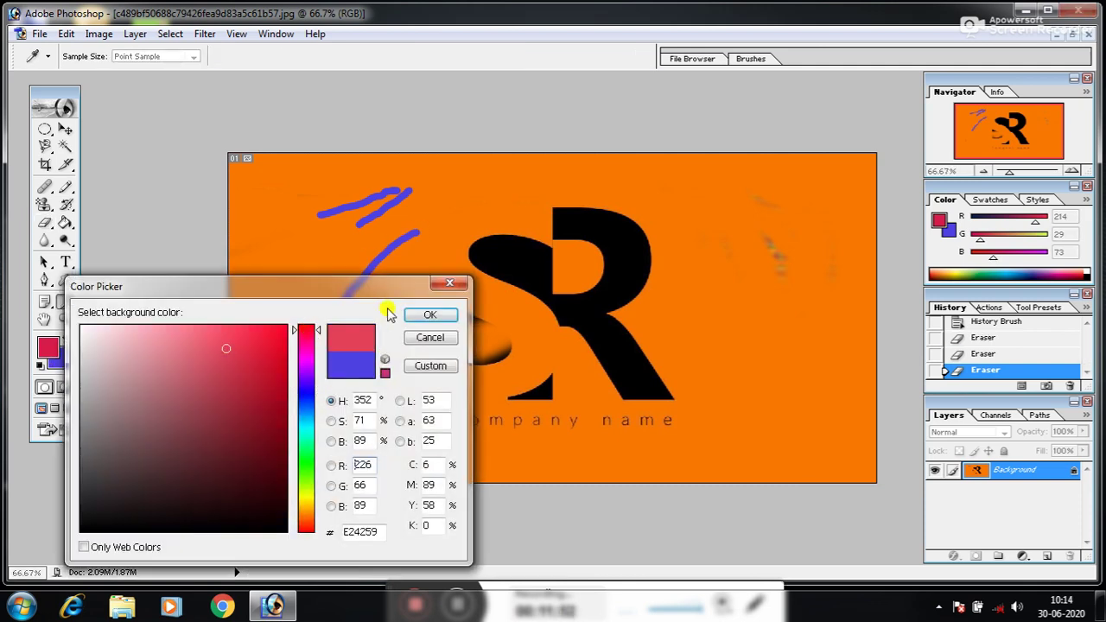
pyautogui.click(429, 315)
pyautogui.moveTo(418, 233); pyautogui.dragTo(338, 370)
pyautogui.moveTo(381, 229); pyautogui.dragTo(299, 308)
pyautogui.moveTo(383, 192); pyautogui.dragTo(313, 273)
pyautogui.moveTo(352, 218)
pyautogui.mouseDown()
pyautogui.moveTo(329, 250)
pyautogui.moveTo(306, 250)
pyautogui.mouseUp()
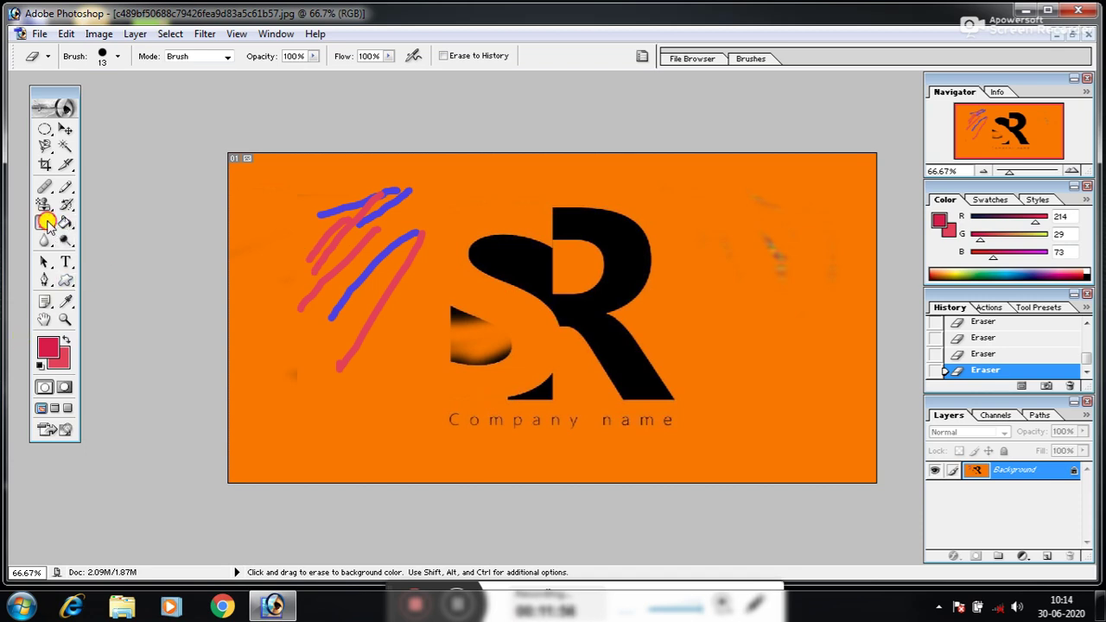
# - Erase the orange background to transparency with the Magic Eraser Tool at tolerance 32, and undo it
pyautogui.click(47, 223)
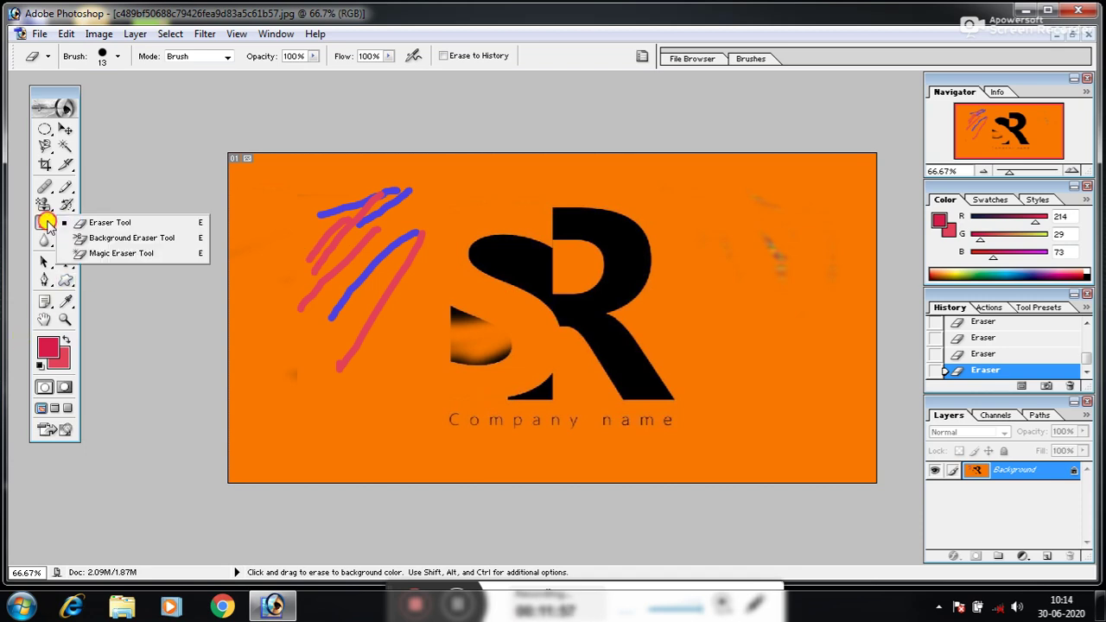
pyautogui.click(109, 253)
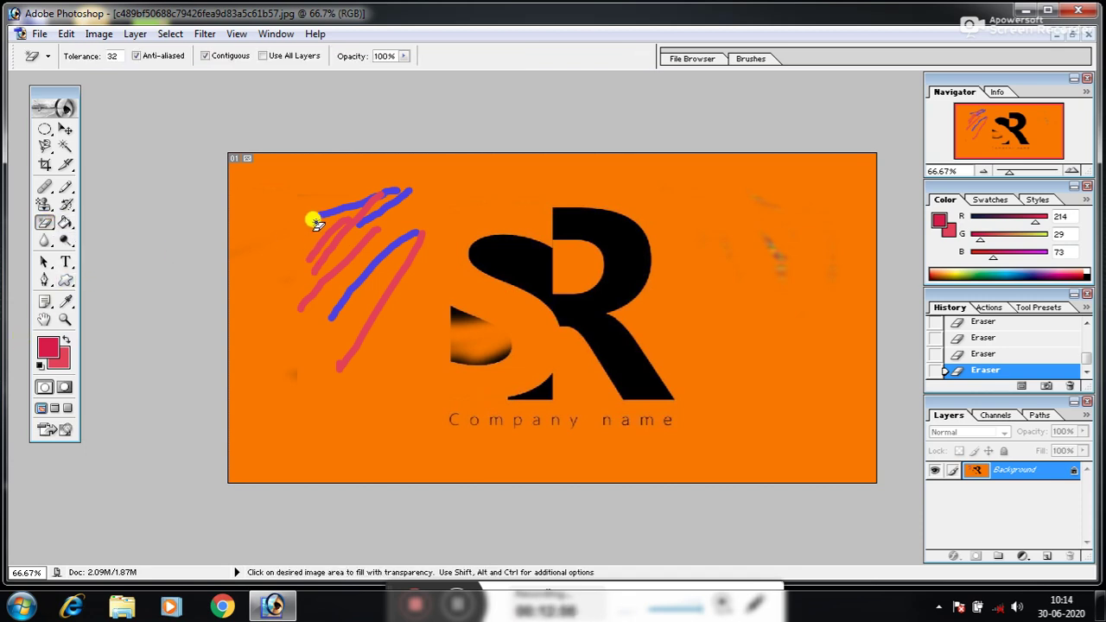
pyautogui.click(284, 171)
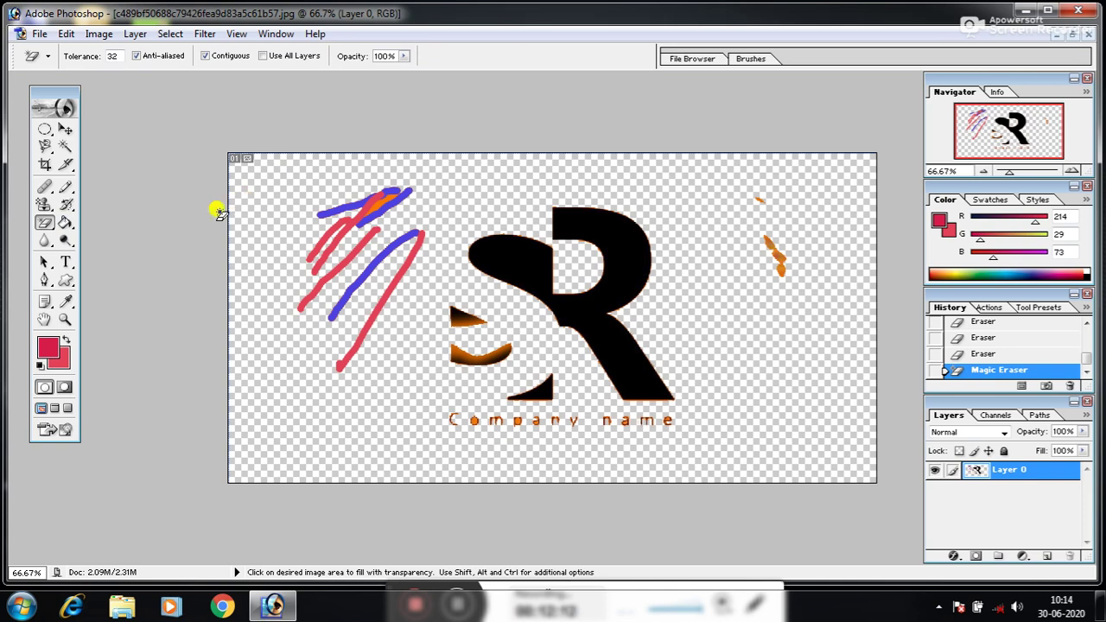
pyautogui.hotkey('ctrl', 'z')
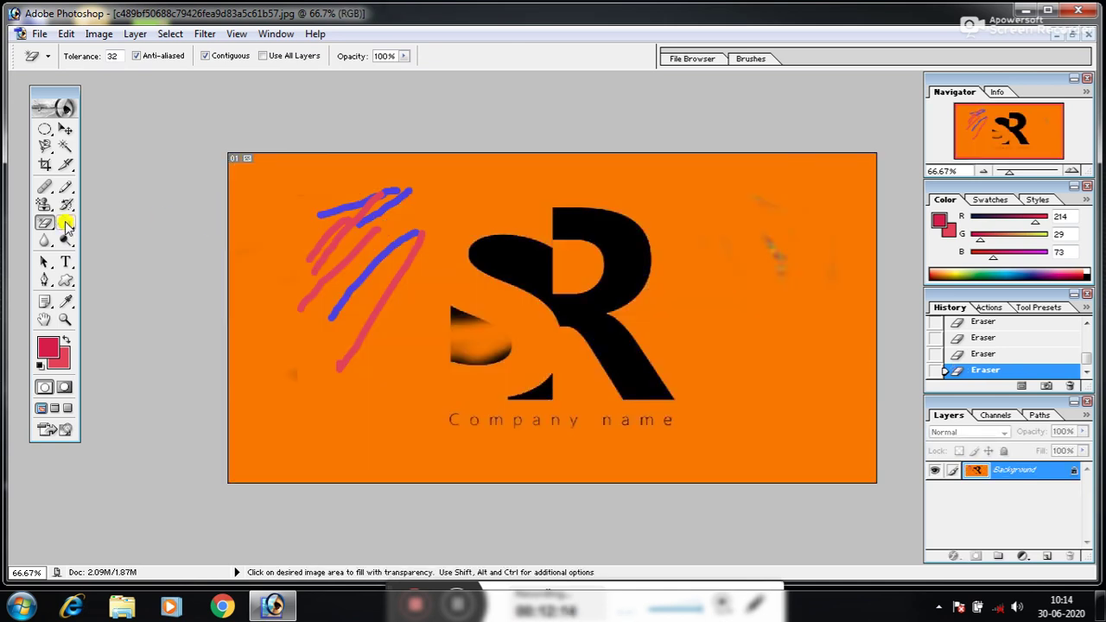
# - Choose the Gradient Tool, switch to the Rectangular Marquee Tool and select a roughly square area of orange beside the R
pyautogui.click(66, 223)
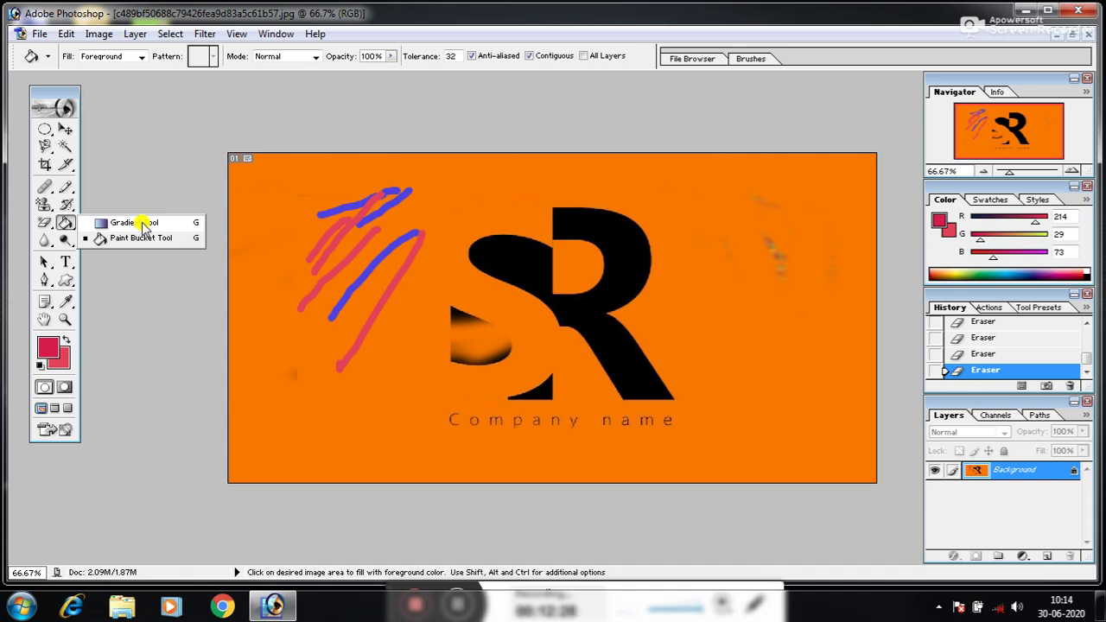
pyautogui.click(143, 223)
pyautogui.moveTo(43, 129); pyautogui.dragTo(111, 131)
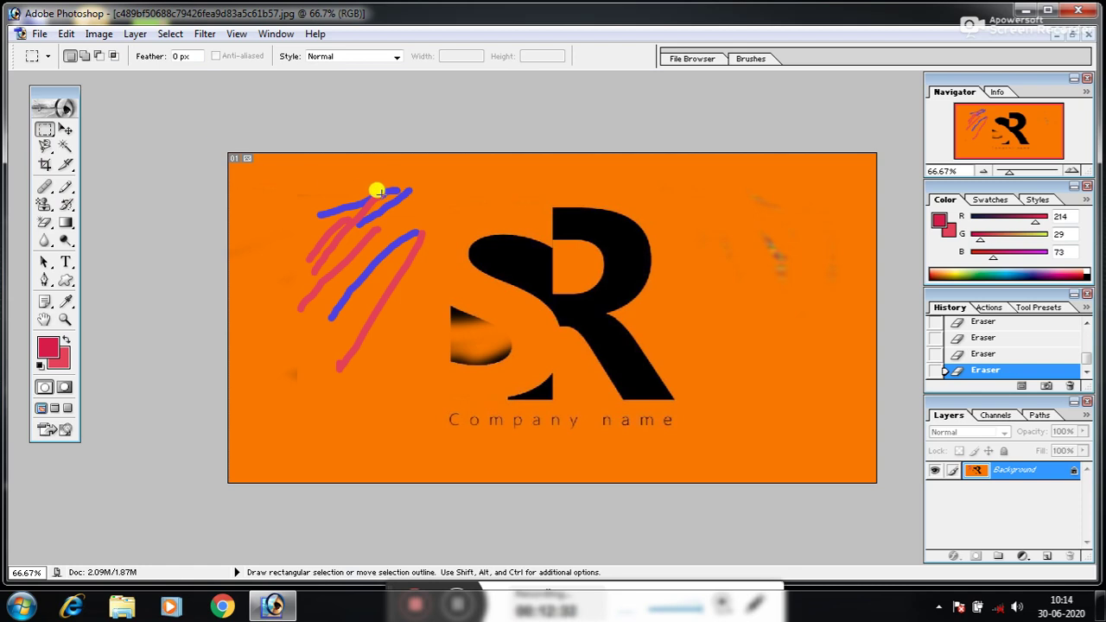
pyautogui.moveTo(691, 195); pyautogui.dragTo(846, 338)
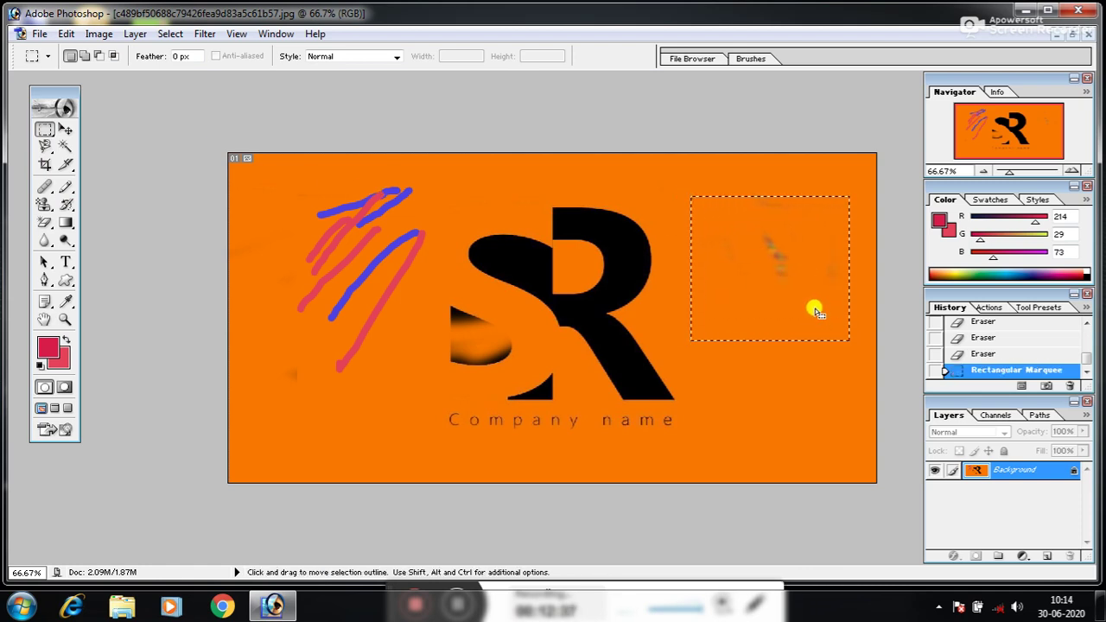
# - Fill the square selection with the Blue, Red, Yellow gradient preset diagonally from its upper-left to beyond its lower-right corner
pyautogui.moveTo(65, 222); pyautogui.dragTo(110, 218)
pyautogui.click(121, 57)
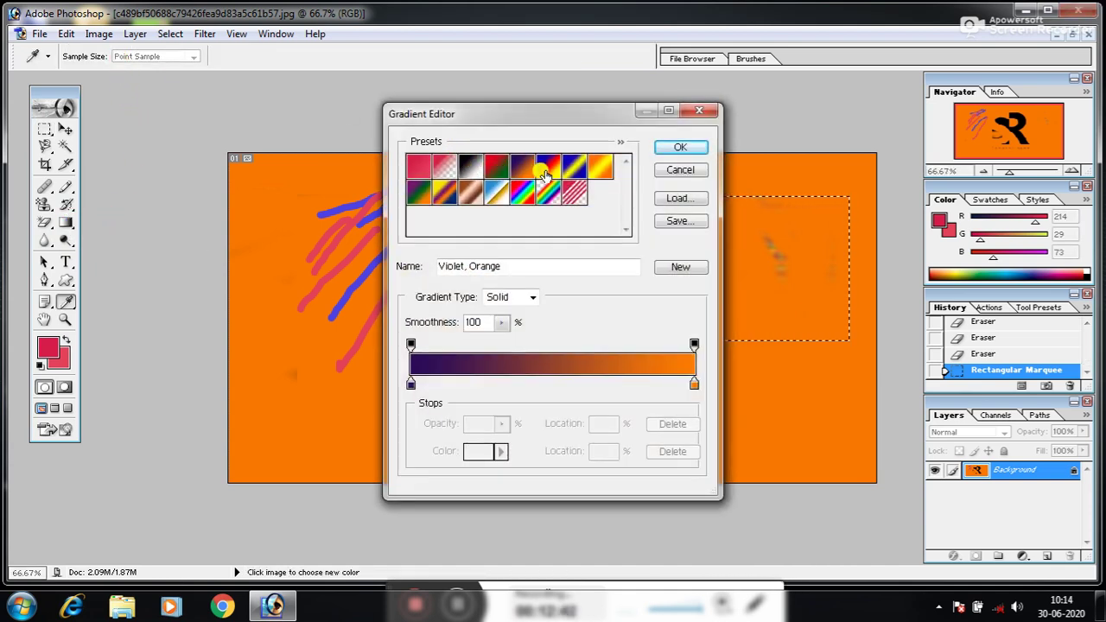
pyautogui.click(545, 174)
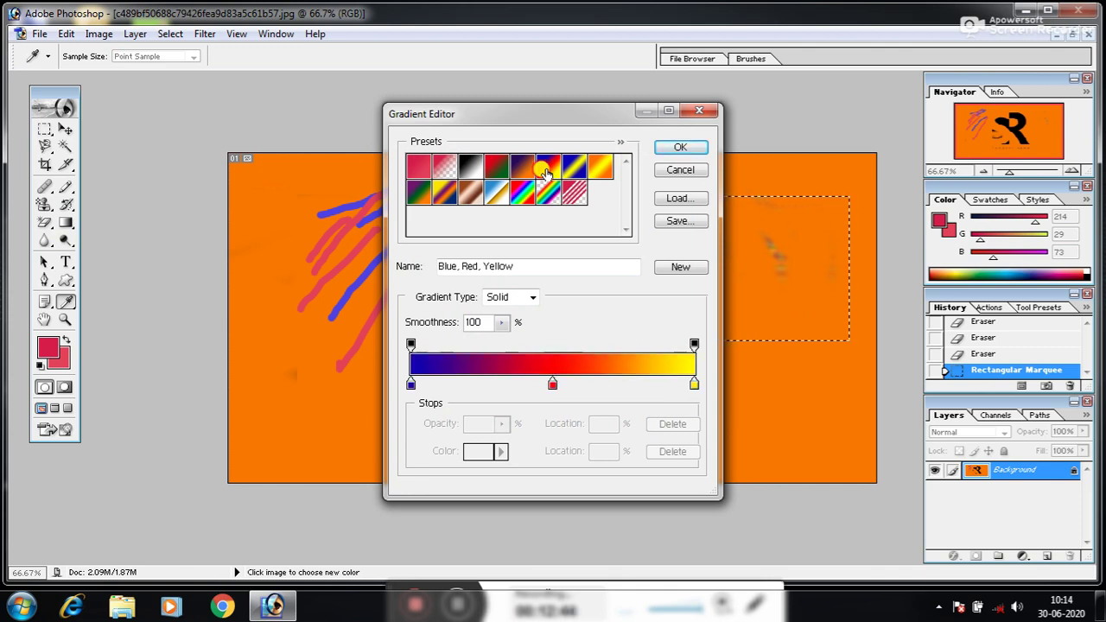
pyautogui.click(678, 149)
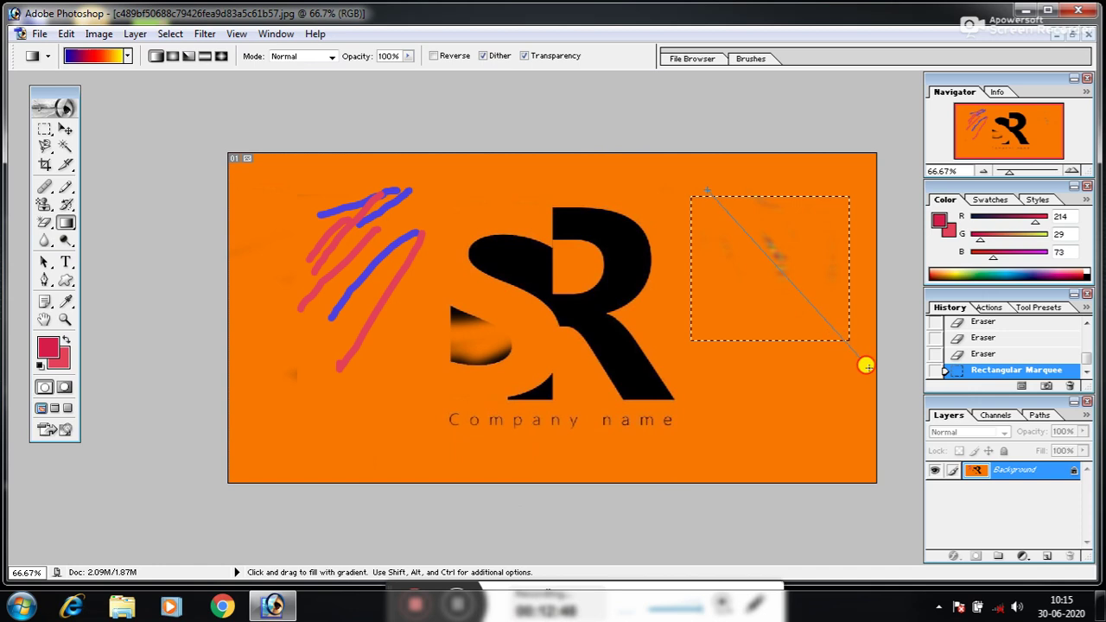
pyautogui.moveTo(865, 366); pyautogui.dragTo(866, 367)
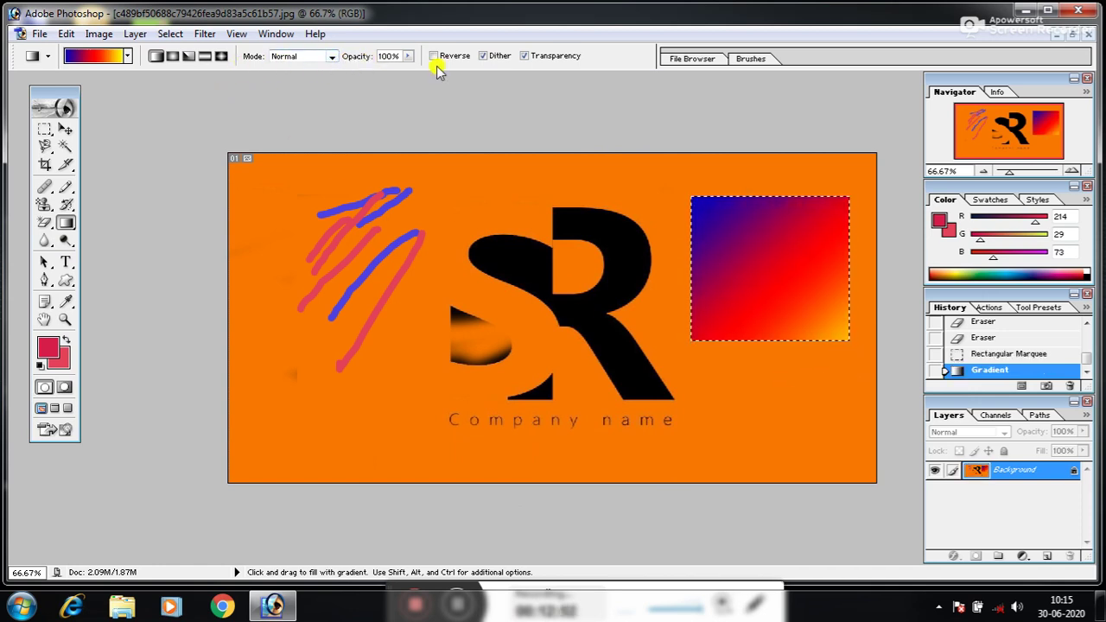
# - Switch the Gradient Tool to the reflected type in Normal mode at 100% opacity and refill the square selection diagonally
pyautogui.click(408, 57)
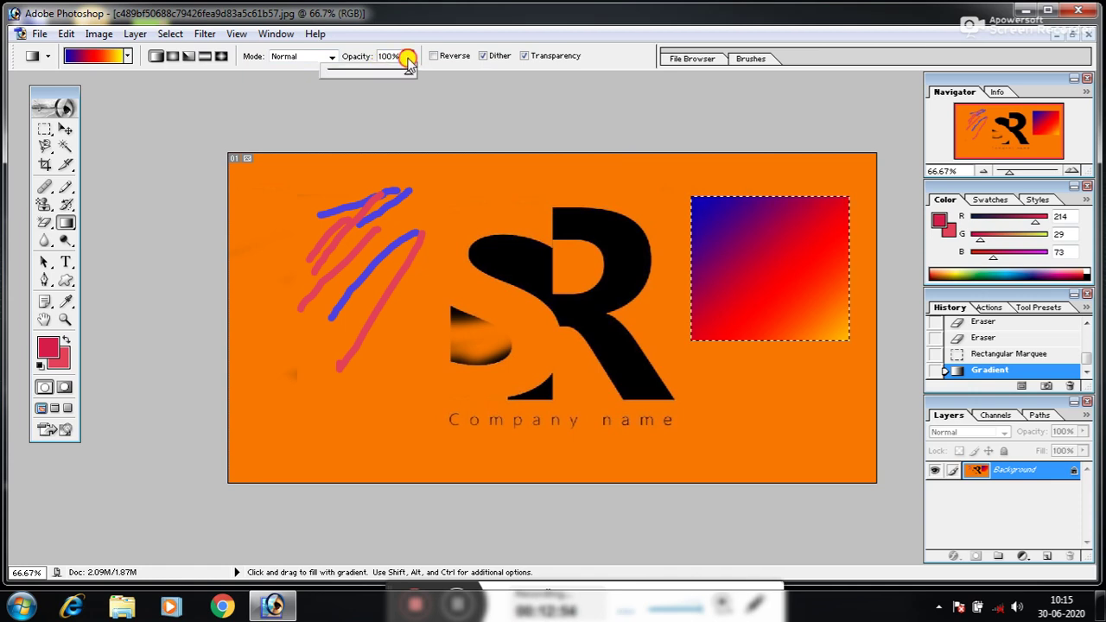
pyautogui.click(312, 69)
pyautogui.click(312, 57)
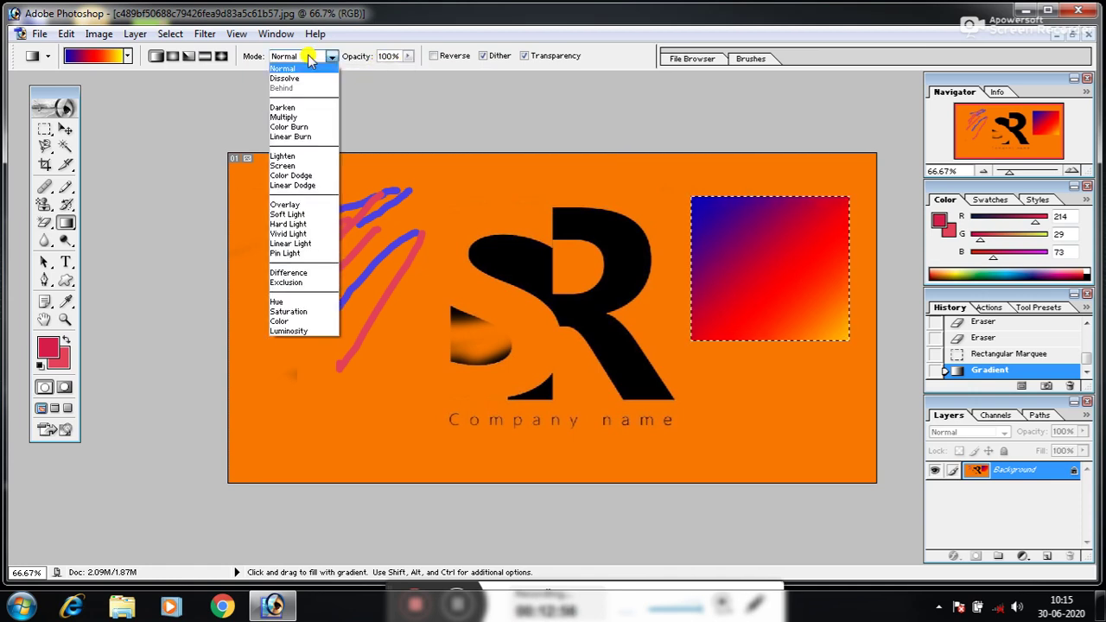
pyautogui.click(311, 57)
pyautogui.click(207, 56)
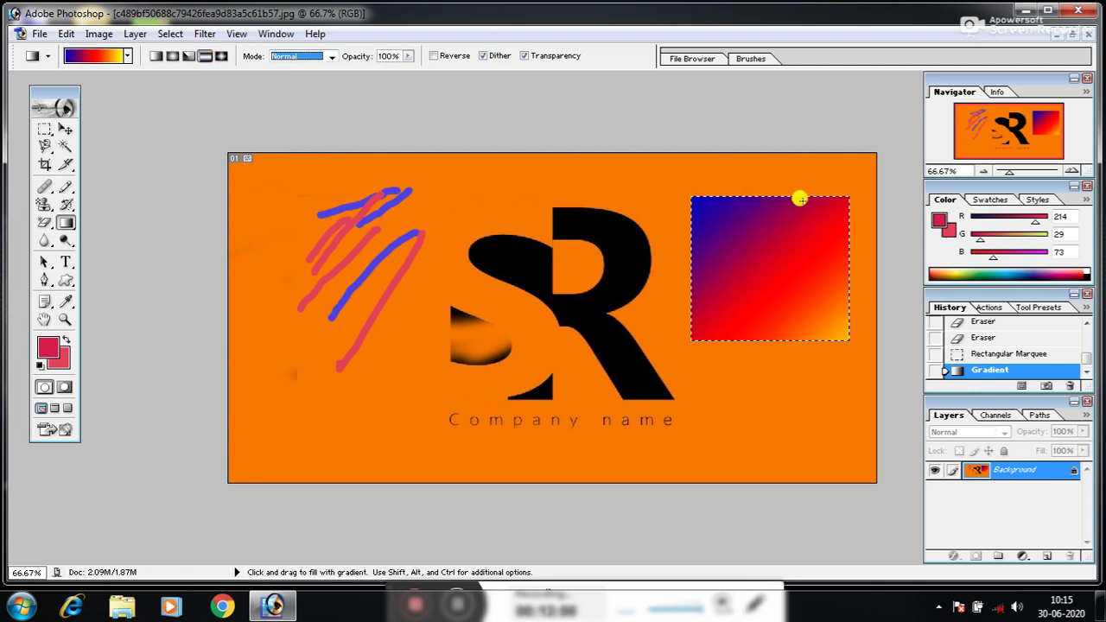
pyautogui.moveTo(719, 174); pyautogui.dragTo(834, 342)
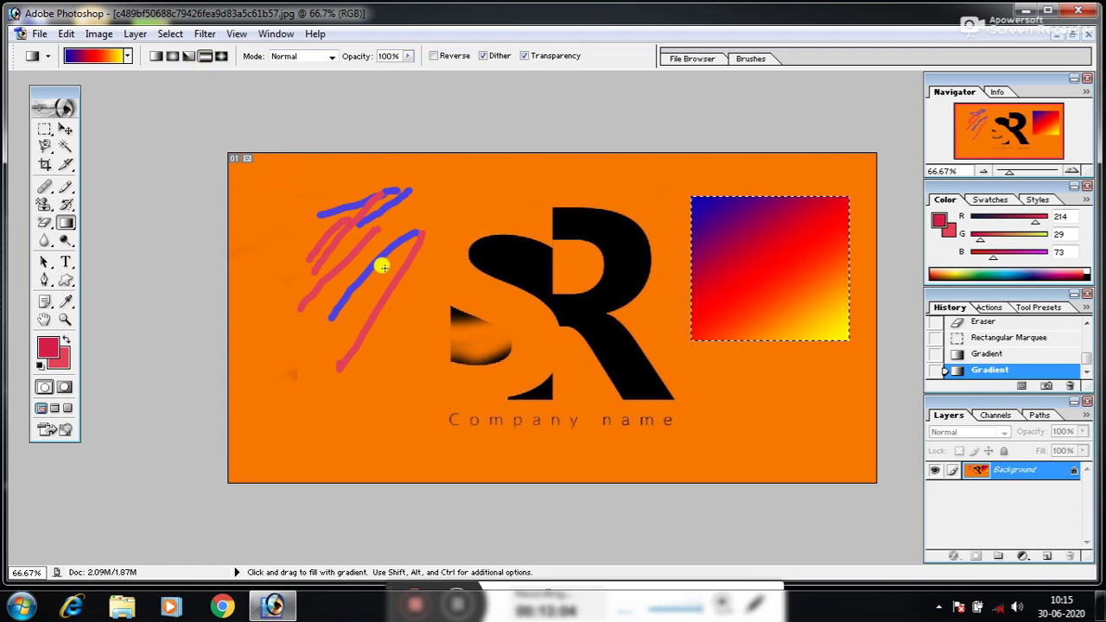
# - Deselect the gradient square and make a roughly circular selection over the brush strokes with the Elliptical Marquee Tool
pyautogui.click(44, 130)
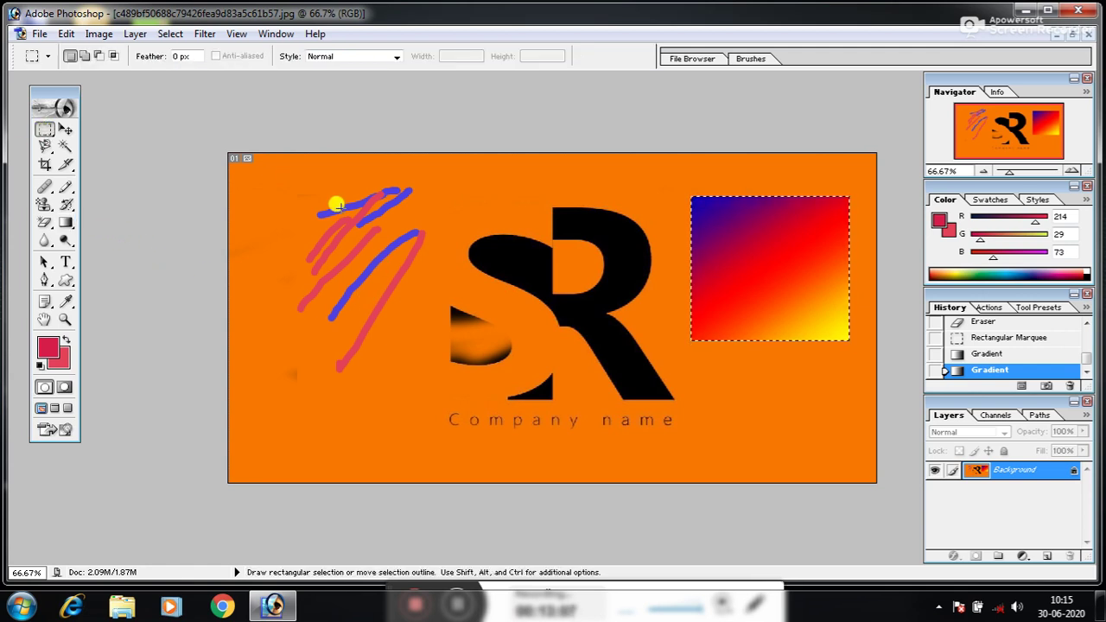
pyautogui.click(336, 204)
pyautogui.click(65, 226)
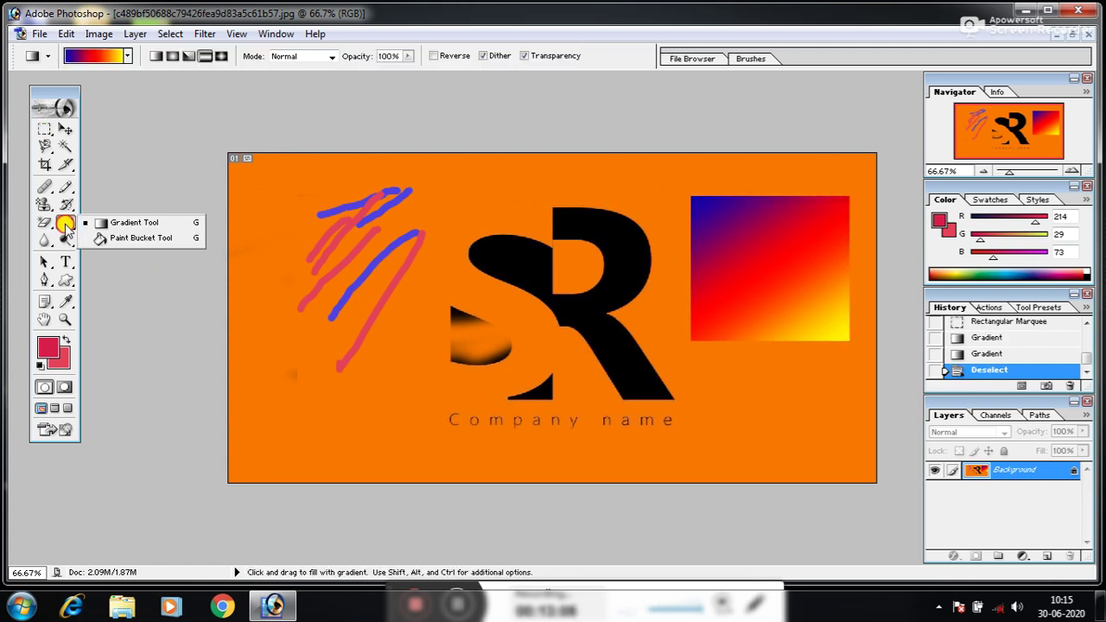
pyautogui.click(43, 128)
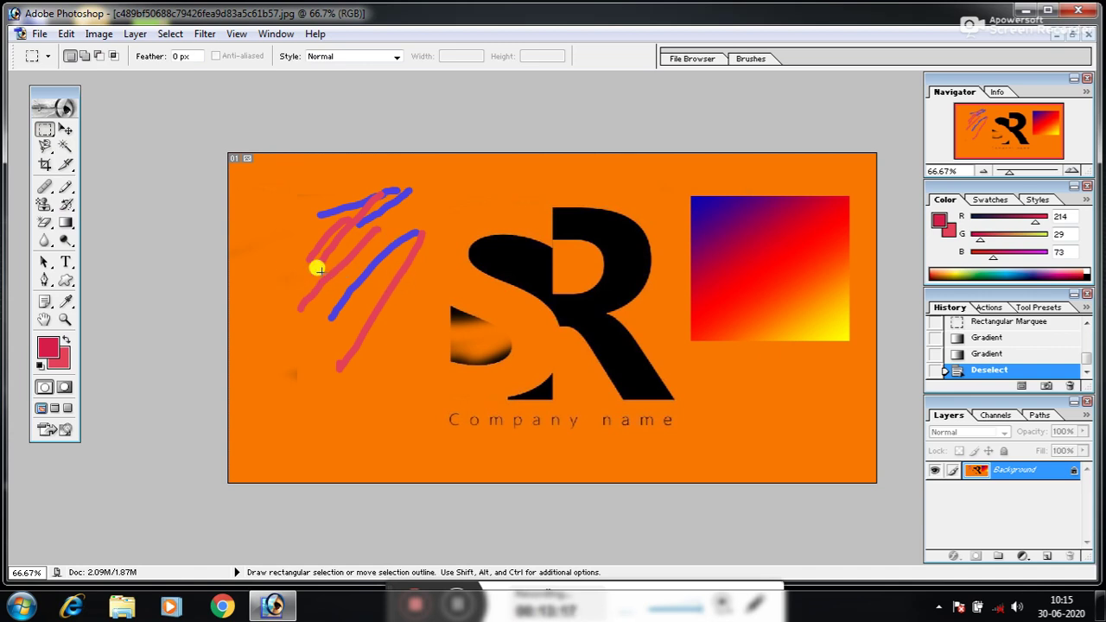
pyautogui.moveTo(43, 129); pyautogui.dragTo(95, 146)
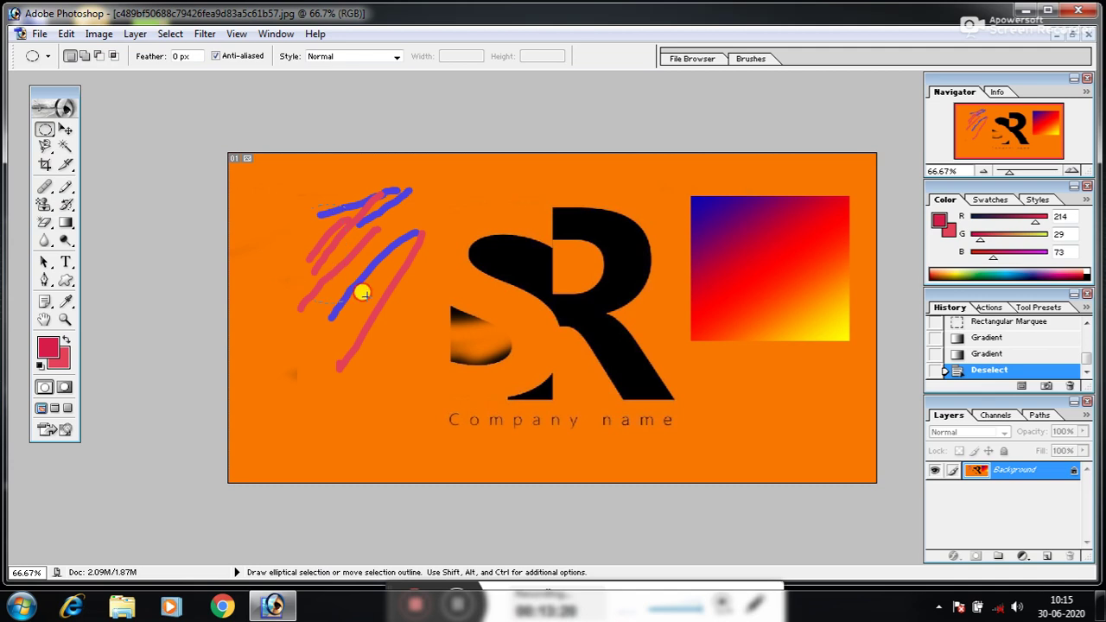
pyautogui.moveTo(438, 348); pyautogui.dragTo(283, 206)
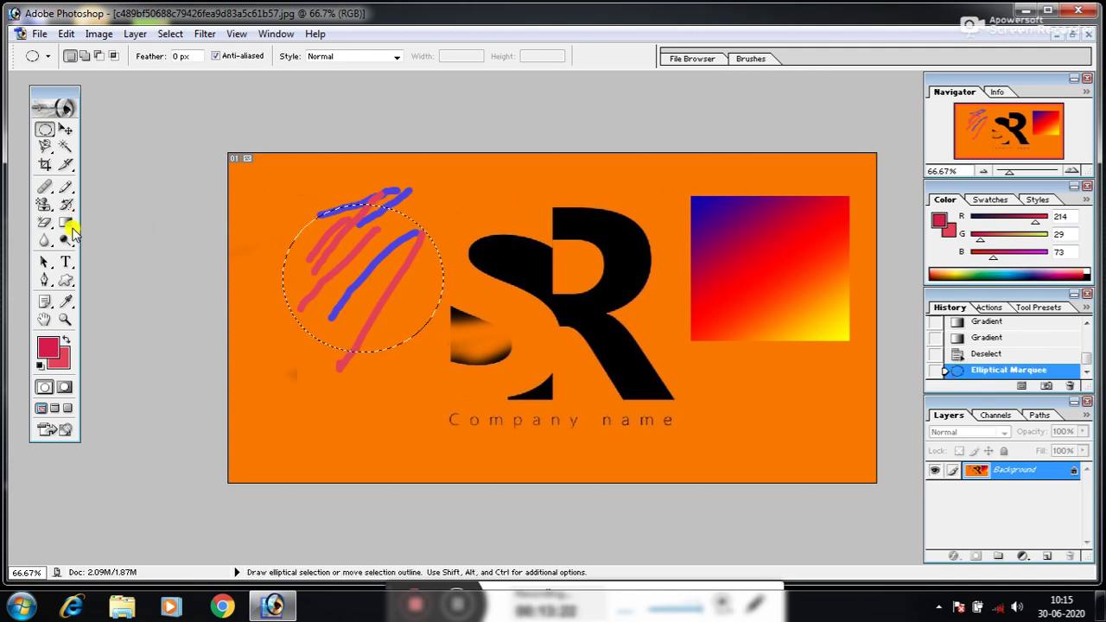
# - Fill the orange area inside the circular selection with the red foreground colour using the Paint Bucket Tool at tolerance 32
pyautogui.click(67, 223)
pyautogui.moveTo(67, 223); pyautogui.dragTo(148, 236)
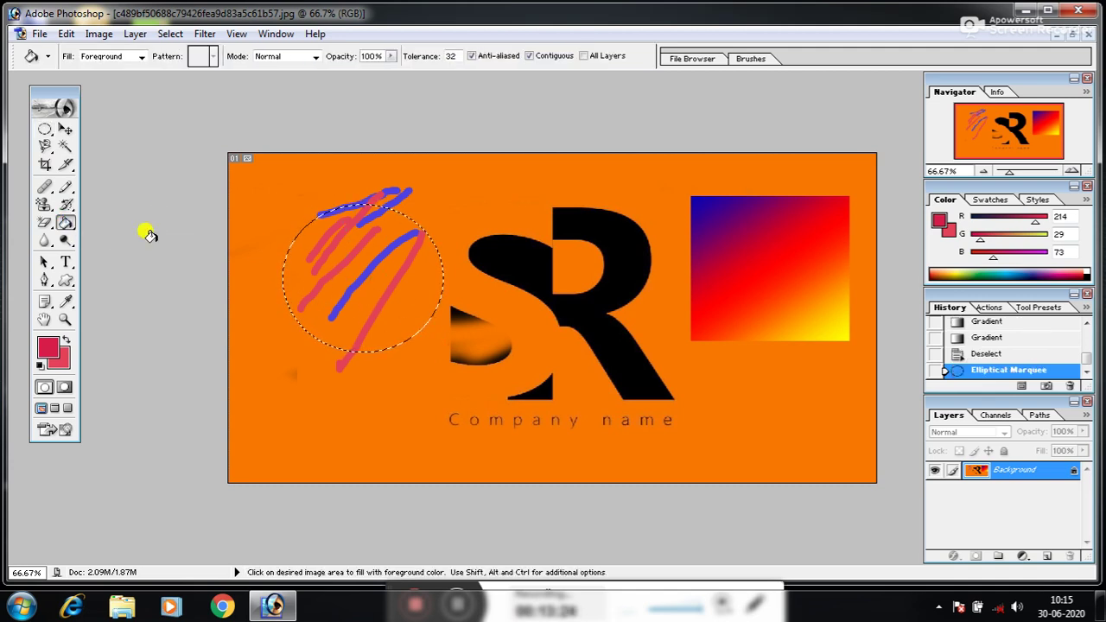
pyautogui.click(315, 247)
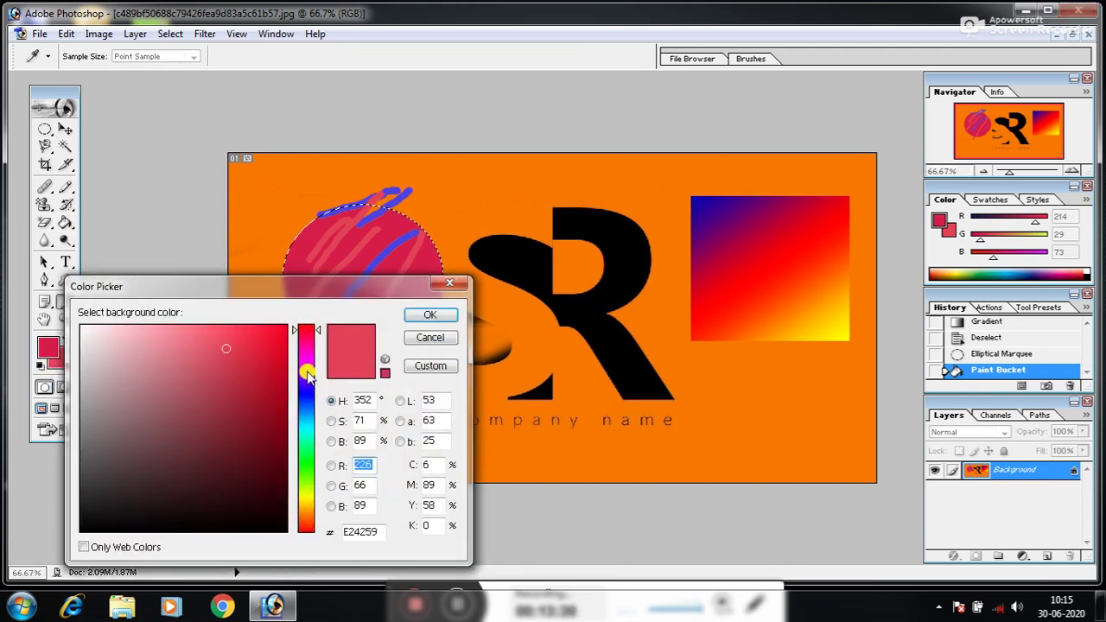
# - Set the background colour to purple and fill the remaining patches in the circular selection with the red foreground colour
pyautogui.moveTo(304, 348); pyautogui.dragTo(306, 387)
pyautogui.click(430, 315)
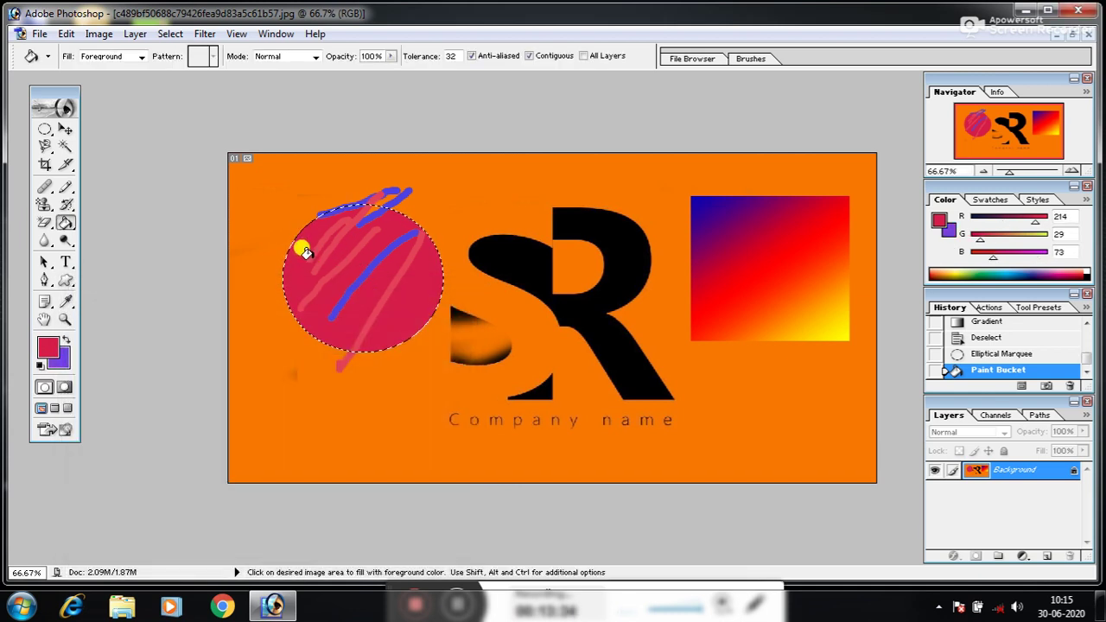
pyautogui.click(293, 234)
pyautogui.click(287, 254)
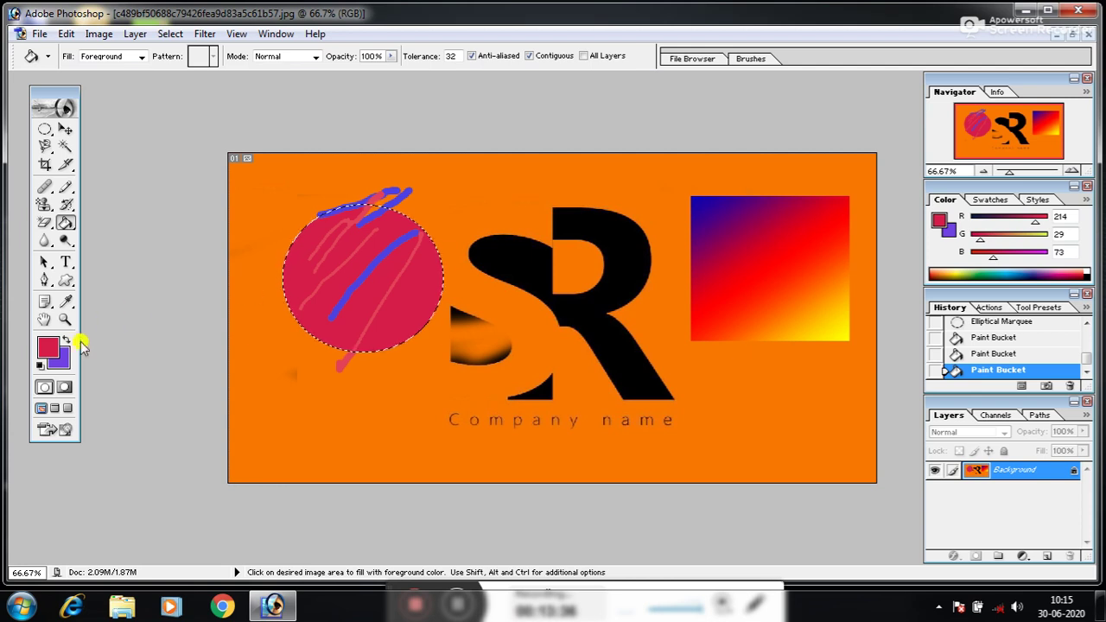
# - Set the foreground colour to blue (RGB 29, 29, 214) and fill the circular selection with the Paint Bucket Tool
pyautogui.click(48, 350)
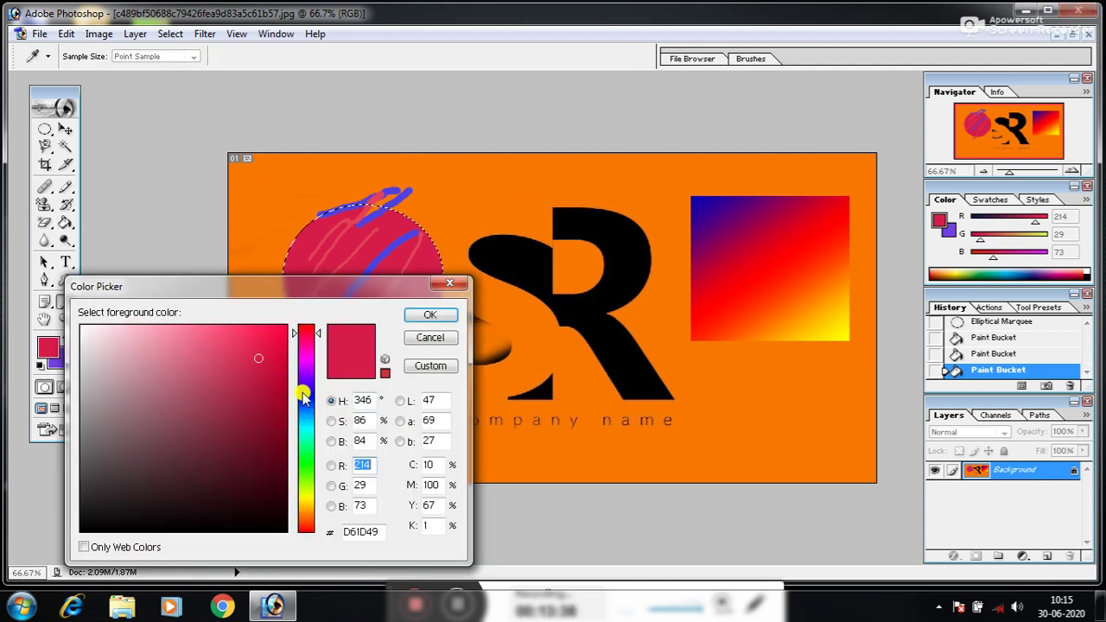
pyautogui.click(303, 393)
pyautogui.click(408, 315)
pyautogui.click(327, 244)
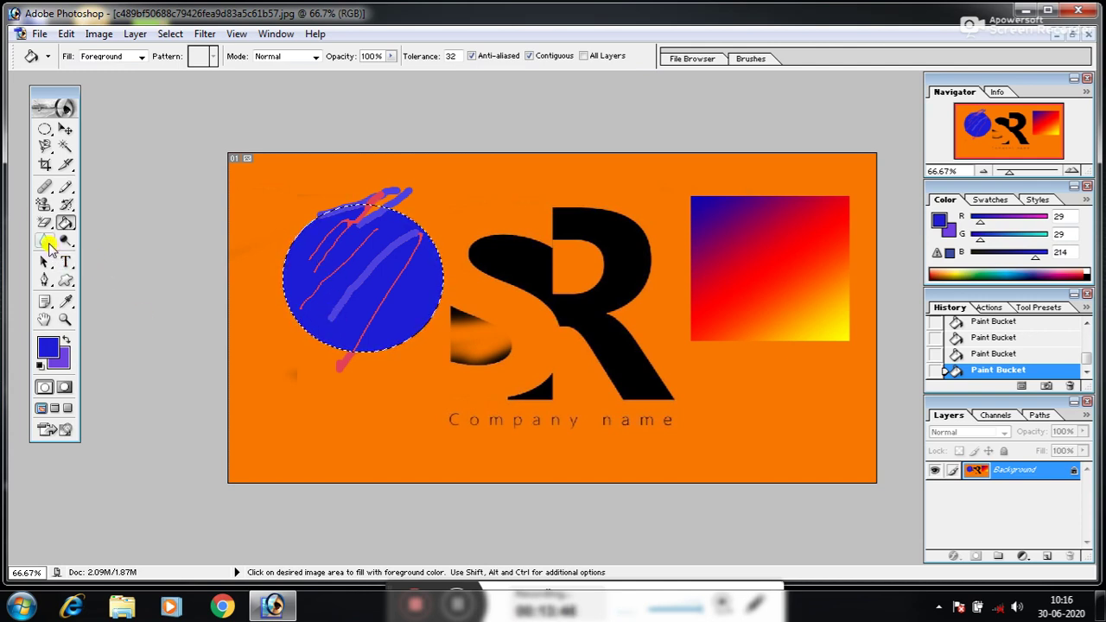
# - Choose the Blur Tool and close both open images without saving their changes
pyautogui.moveTo(48, 243); pyautogui.dragTo(93, 244)
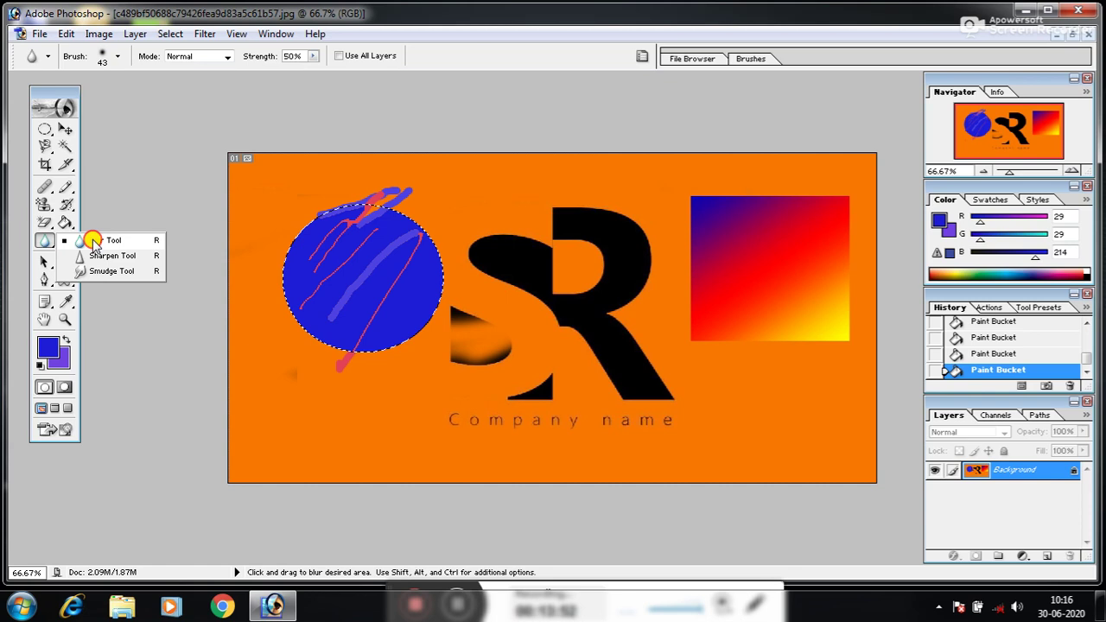
pyautogui.moveTo(93, 244); pyautogui.dragTo(92, 245)
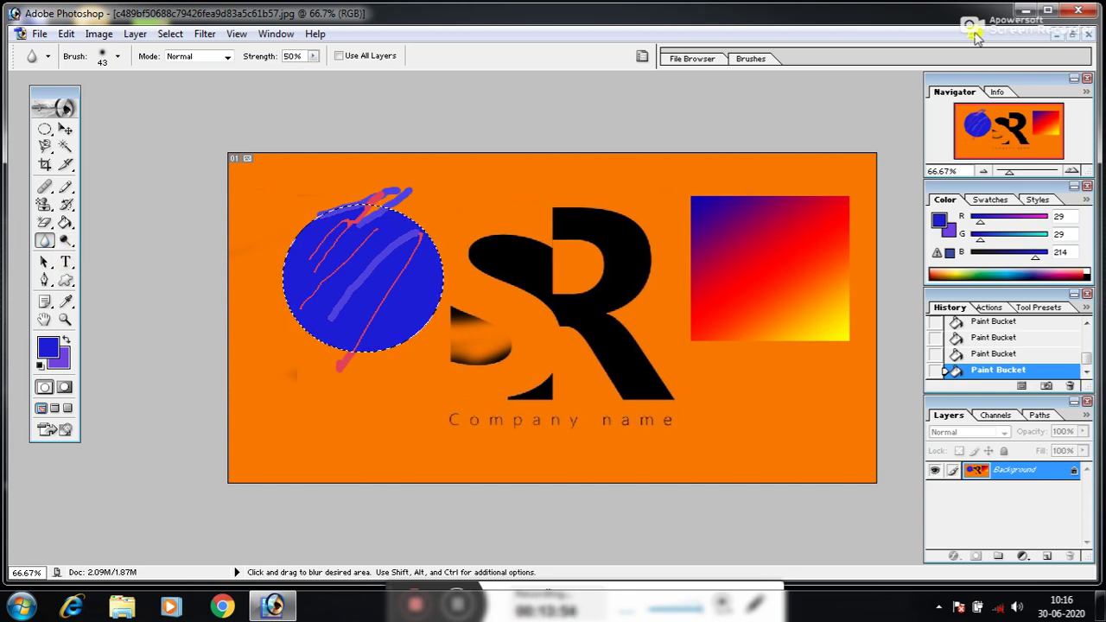
pyautogui.click(1088, 35)
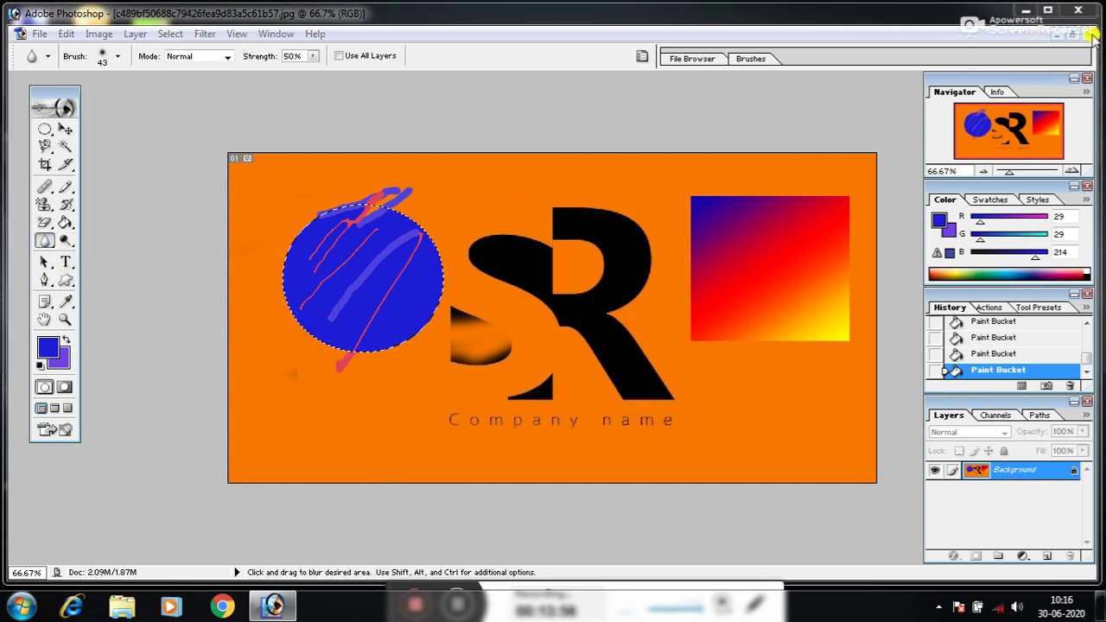
pyautogui.click(561, 247)
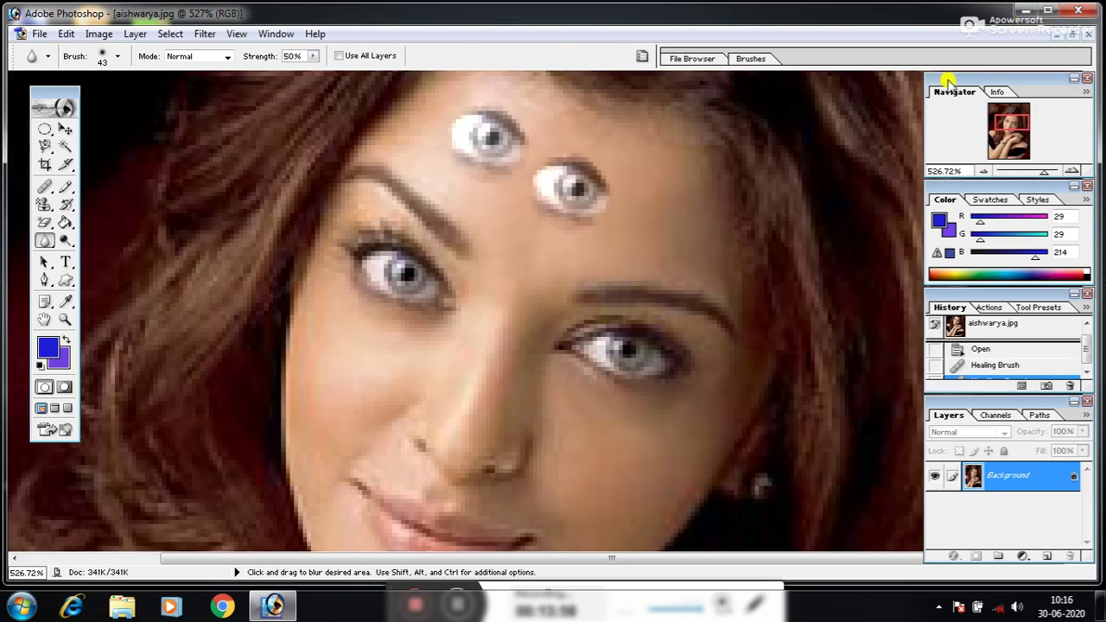
pyautogui.click(1086, 34)
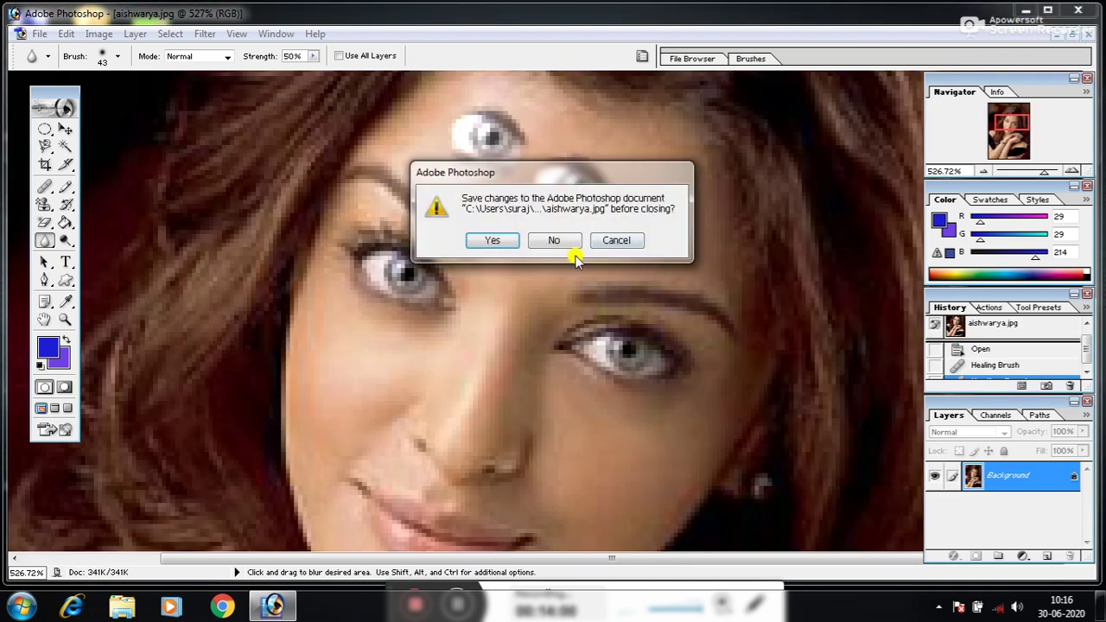
pyautogui.click(561, 247)
# - Open aishwarya.jpg from the desktop in Photoshop
pyautogui.click(1078, 10)
pyautogui.moveTo(637, 284); pyautogui.dragTo(275, 605)
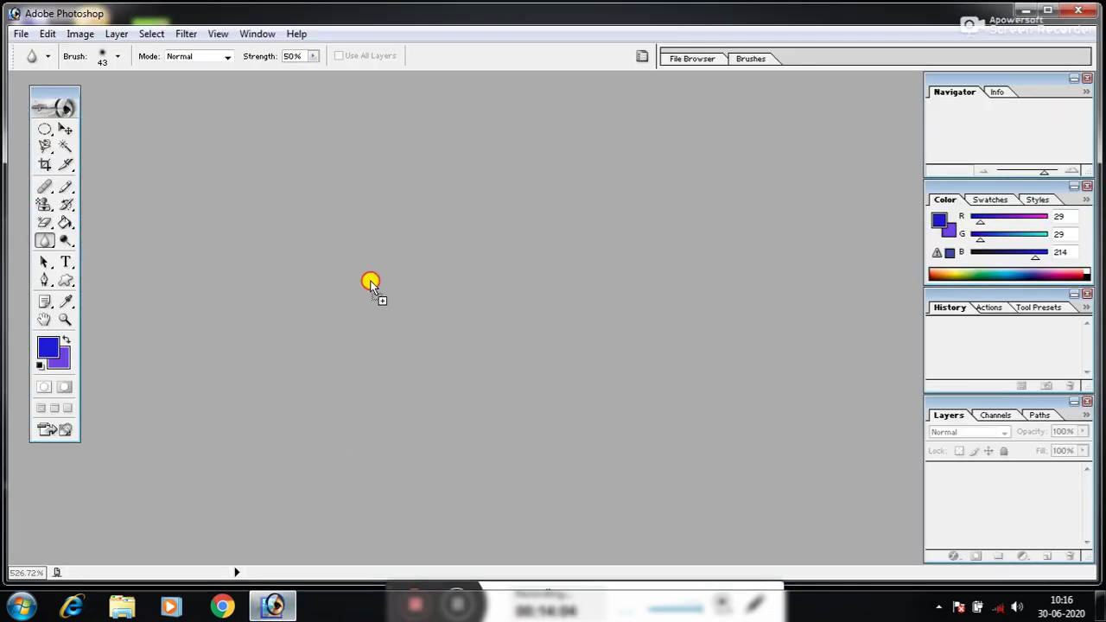
pyautogui.click(211, 88)
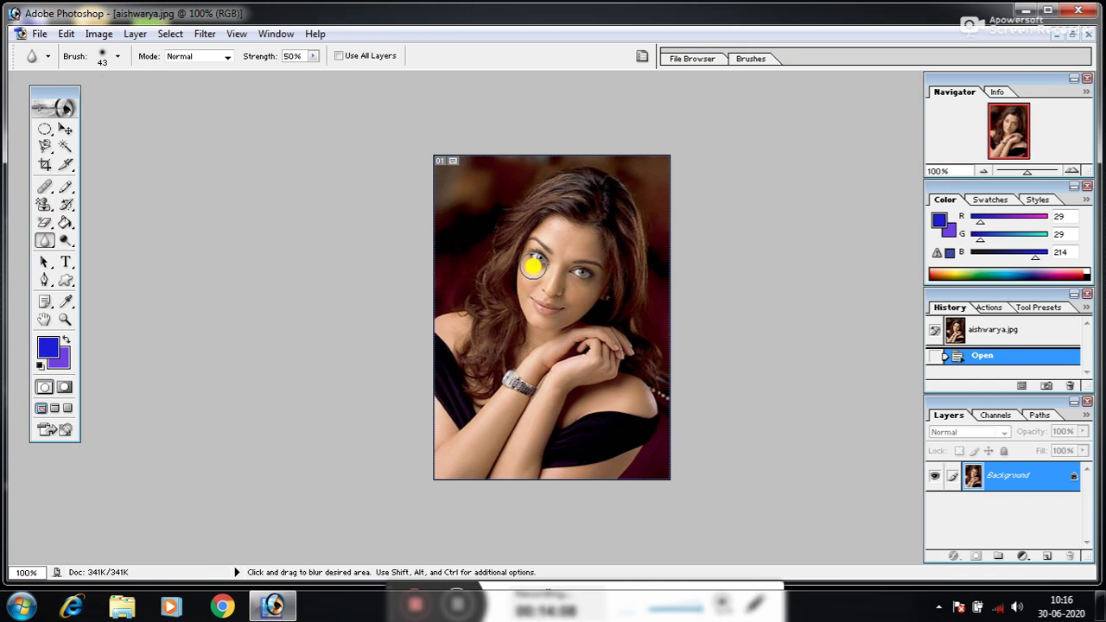
# - Blur the eye on the image's left side with the Blur Tool, using a 43 px brush at 50% strength
pyautogui.press('z')
pyautogui.moveTo(490, 218); pyautogui.dragTo(663, 320)
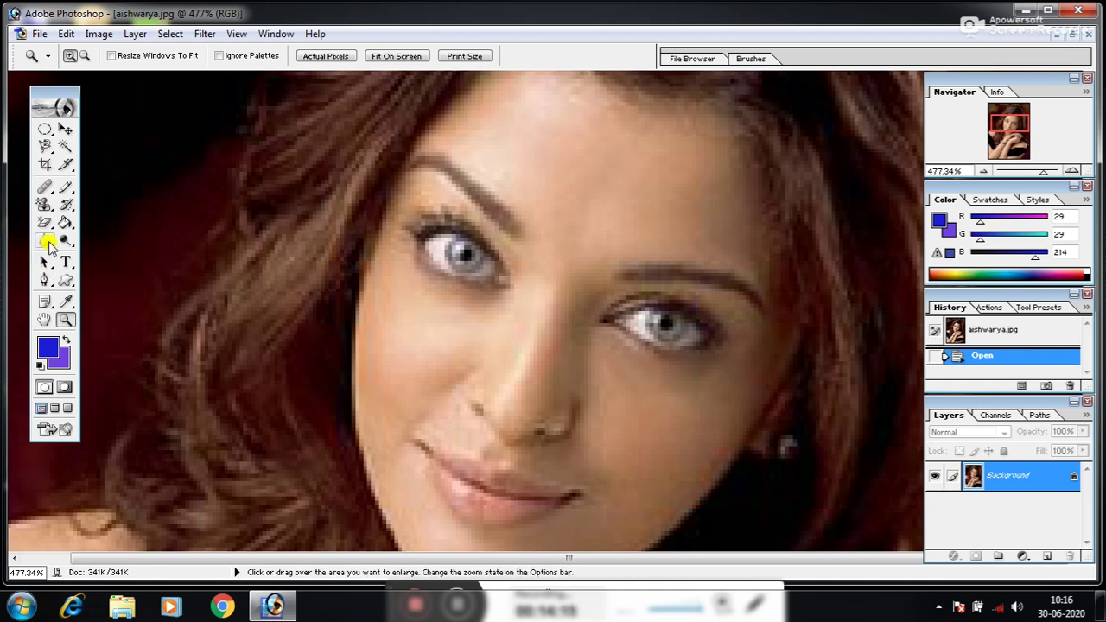
pyautogui.moveTo(43, 243); pyautogui.dragTo(85, 240)
pyautogui.moveTo(456, 249)
pyautogui.mouseDown()
pyautogui.moveTo(422, 232)
pyautogui.moveTo(475, 268)
pyautogui.moveTo(409, 223)
pyautogui.moveTo(462, 257)
pyautogui.mouseUp()
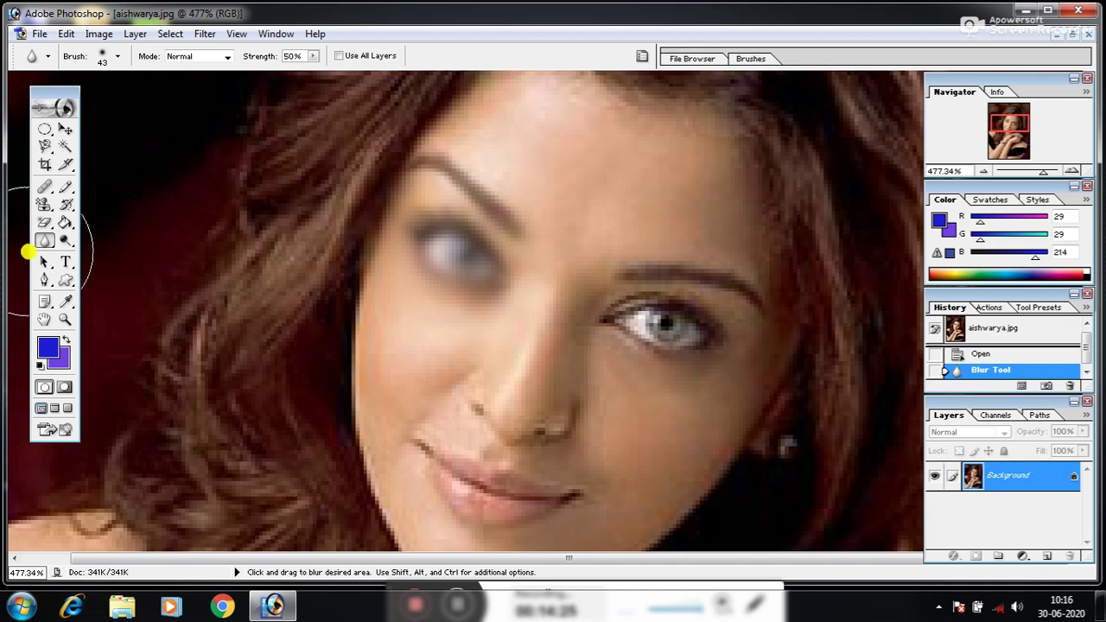
# - Sharpen the eye on the image's right side and the nearby brow with the Sharpen Tool at 50% strength
pyautogui.click(44, 242)
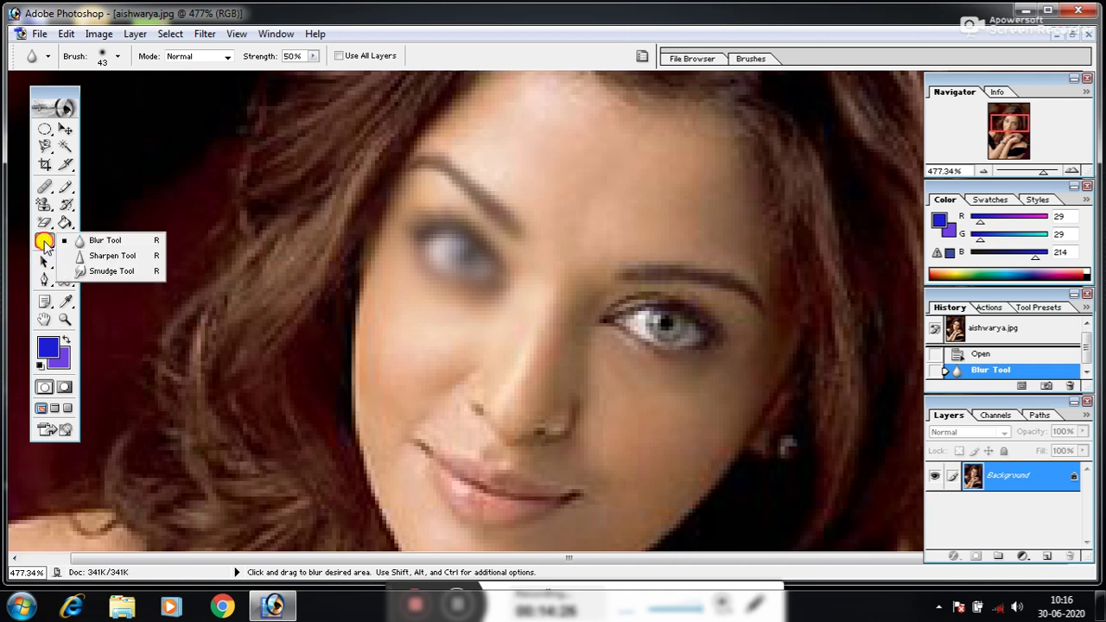
pyautogui.click(105, 257)
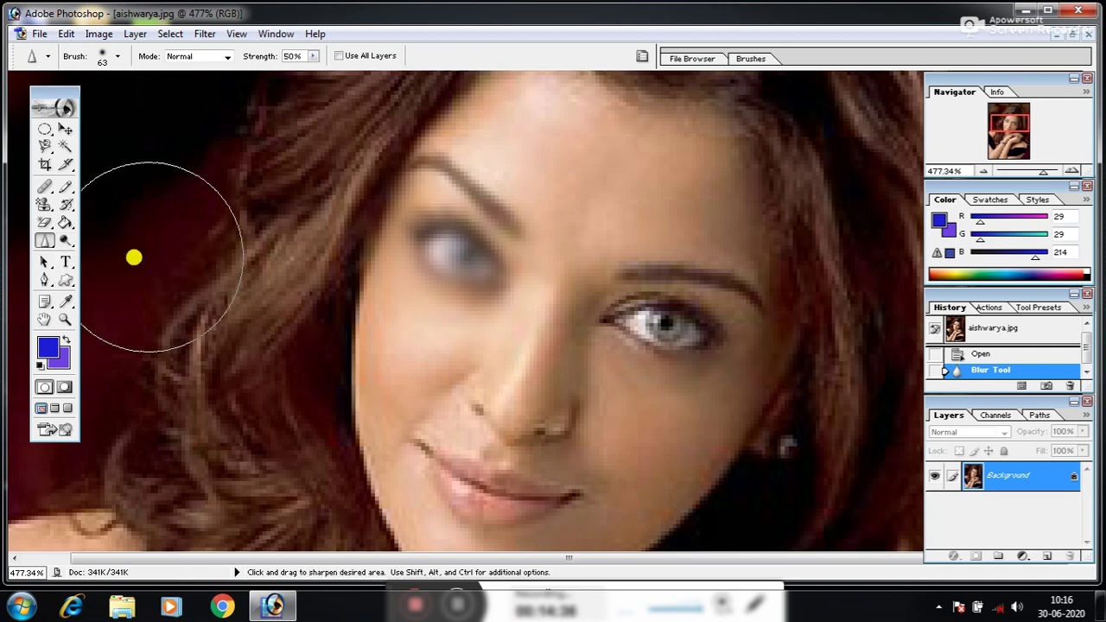
pyautogui.moveTo(395, 185)
pyautogui.mouseDown()
pyautogui.moveTo(617, 252)
pyautogui.moveTo(608, 195)
pyautogui.moveTo(608, 245)
pyautogui.mouseUp()
# - Choose the Dodge Tool and convert the Background into a regular, unlocked layer
pyautogui.click(68, 241)
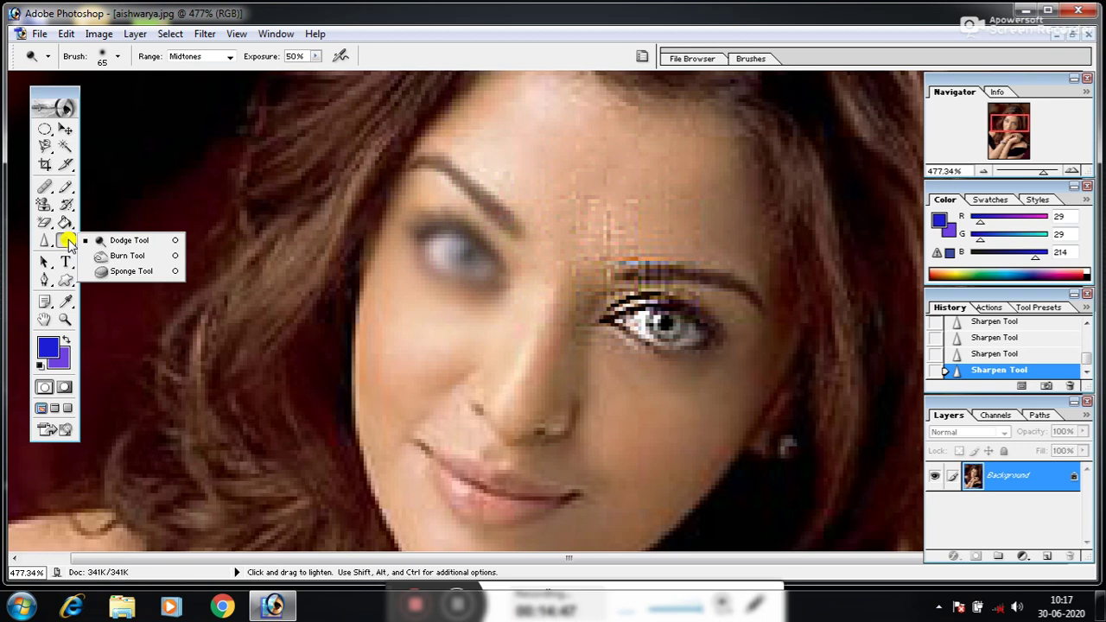
pyautogui.hotkey('ctrl', '-')
pyautogui.hotkey('ctrl', '-')
pyautogui.hotkey('ctrl', '-')
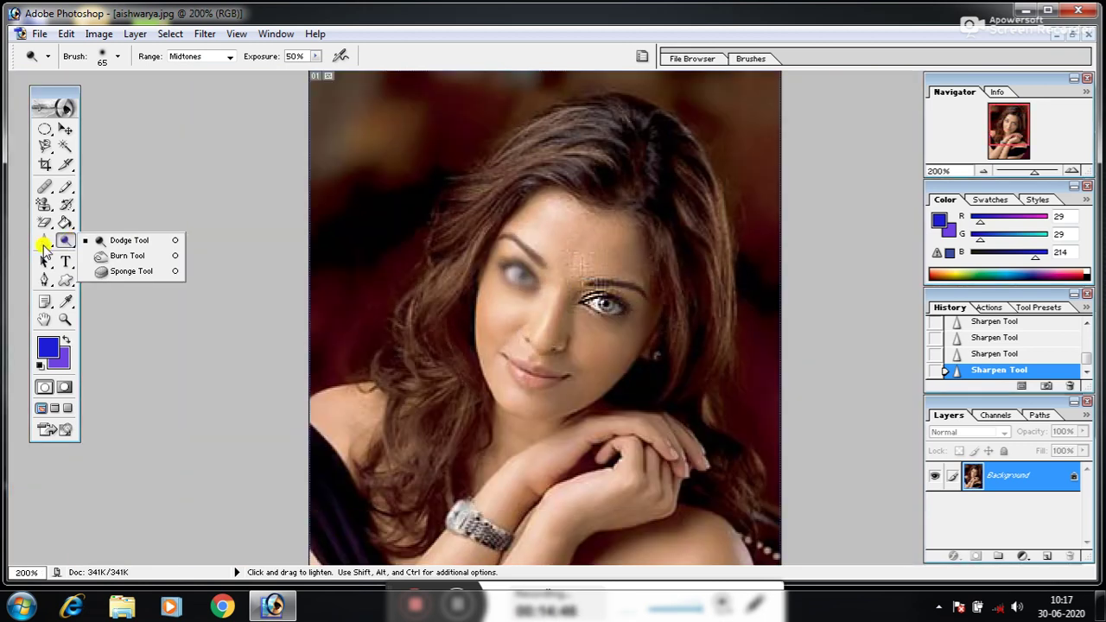
pyautogui.doubleClick(1011, 476)
pyautogui.click(646, 281)
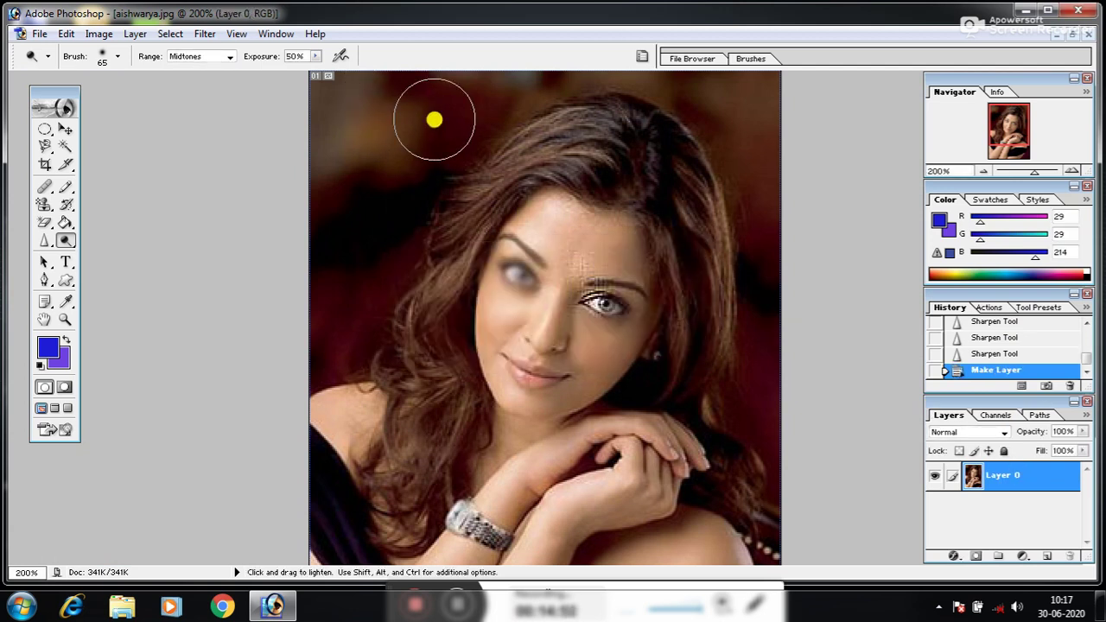
# - Lighten the dark backdrop on both sides of the head with the Dodge Tool, using Midtones at 50% exposure
pyautogui.moveTo(425, 111)
pyautogui.mouseDown()
pyautogui.moveTo(461, 95)
pyautogui.moveTo(425, 142)
pyautogui.moveTo(455, 116)
pyautogui.moveTo(389, 182)
pyautogui.moveTo(427, 127)
pyautogui.moveTo(353, 220)
pyautogui.moveTo(396, 175)
pyautogui.moveTo(334, 223)
pyautogui.moveTo(353, 318)
pyautogui.moveTo(302, 184)
pyautogui.moveTo(432, 124)
pyautogui.mouseUp()
pyautogui.moveTo(717, 95)
pyautogui.mouseDown()
pyautogui.moveTo(714, 116)
pyautogui.moveTo(706, 78)
pyautogui.moveTo(721, 204)
pyautogui.moveTo(758, 309)
pyautogui.mouseUp()
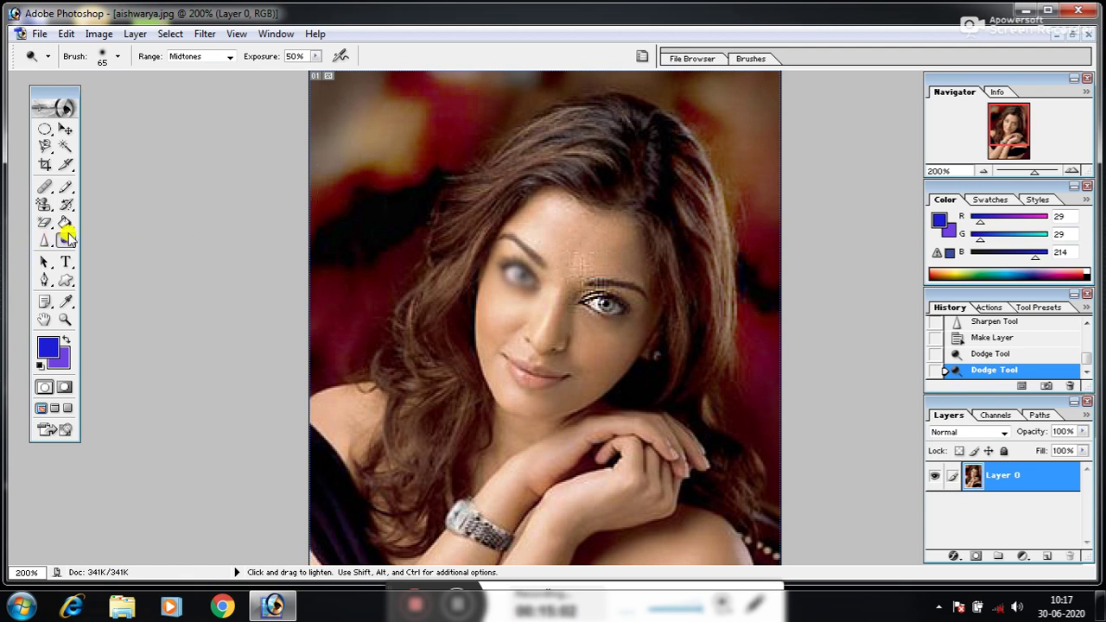
# - Darken the backdrop on both sides of the head with the Burn Tool, using a 65 px brush, Midtones and 50% exposure
pyautogui.moveTo(66, 240); pyautogui.dragTo(125, 273)
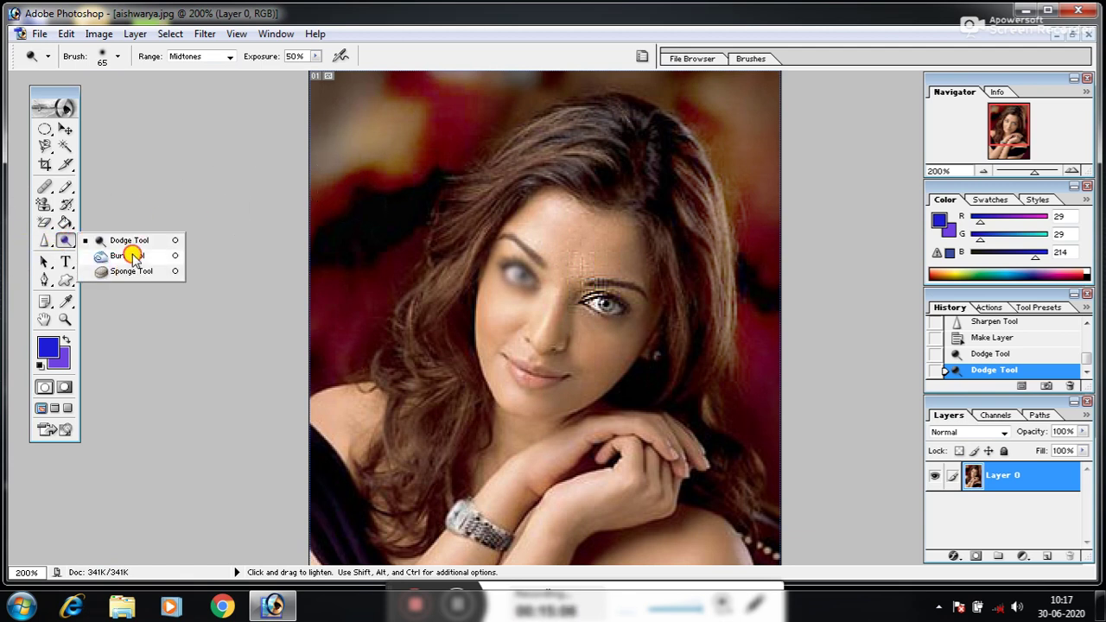
pyautogui.moveTo(133, 256); pyautogui.dragTo(131, 252)
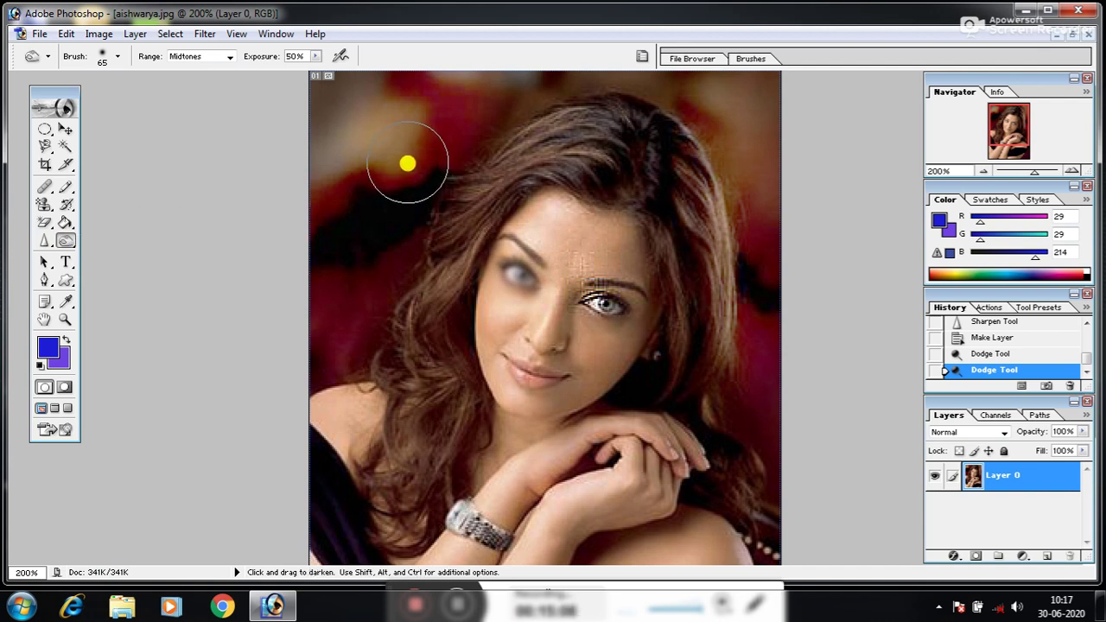
pyautogui.moveTo(341, 177)
pyautogui.mouseDown()
pyautogui.moveTo(422, 109)
pyautogui.moveTo(319, 182)
pyautogui.moveTo(427, 92)
pyautogui.moveTo(688, 121)
pyautogui.moveTo(795, 190)
pyautogui.mouseUp()
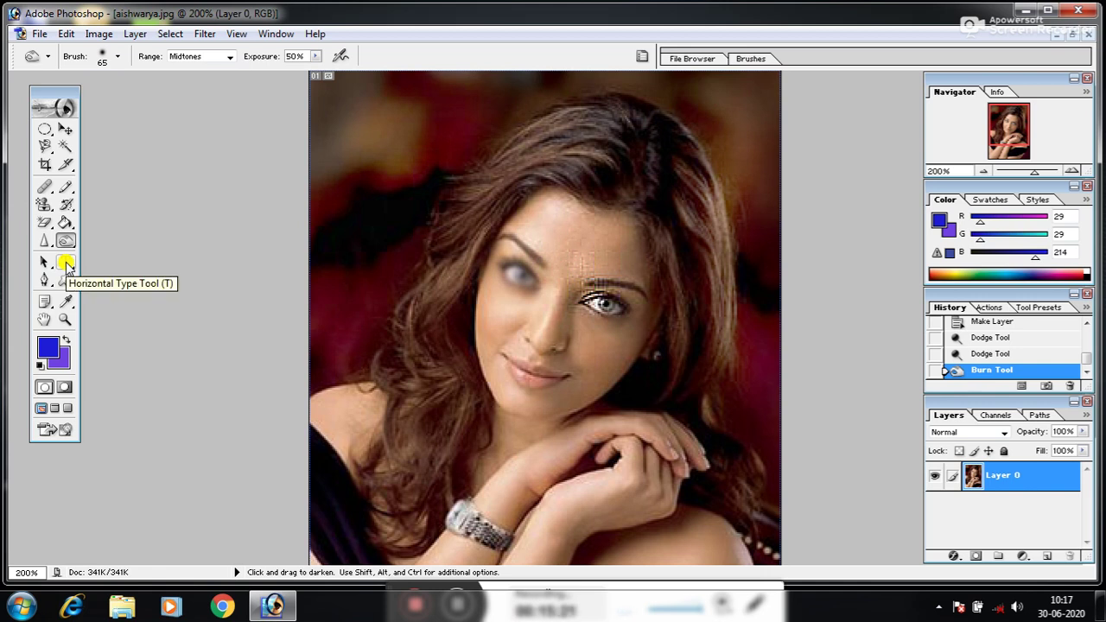
# - Add a first name as blue 48 pt Courier (BM) text over the upper backdrop and move it fully inside the image
pyautogui.click(67, 265)
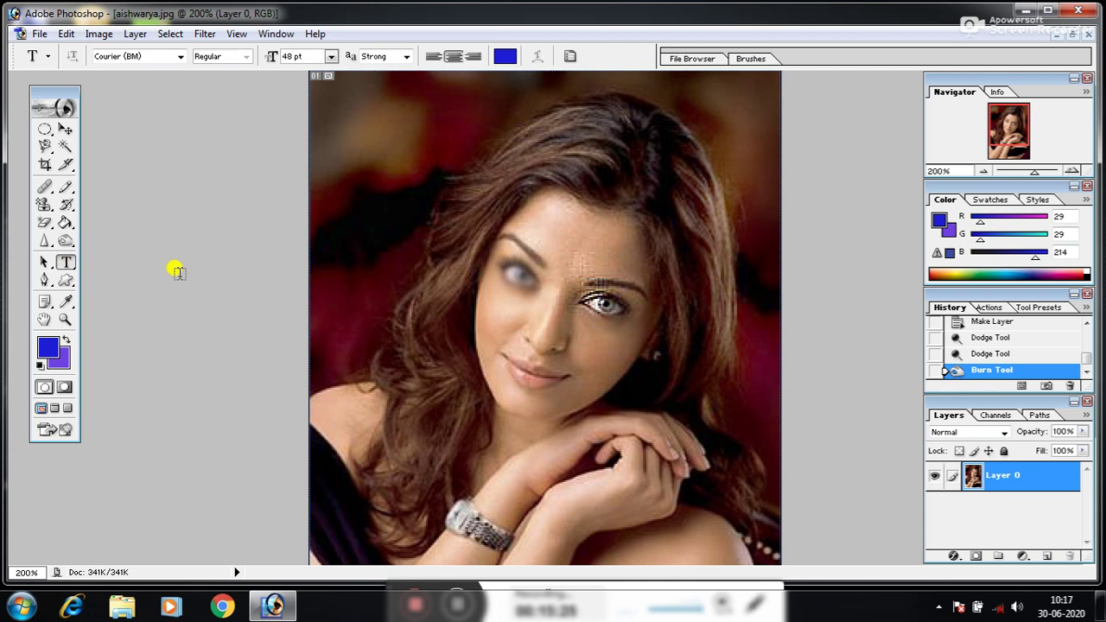
pyautogui.click(342, 146)
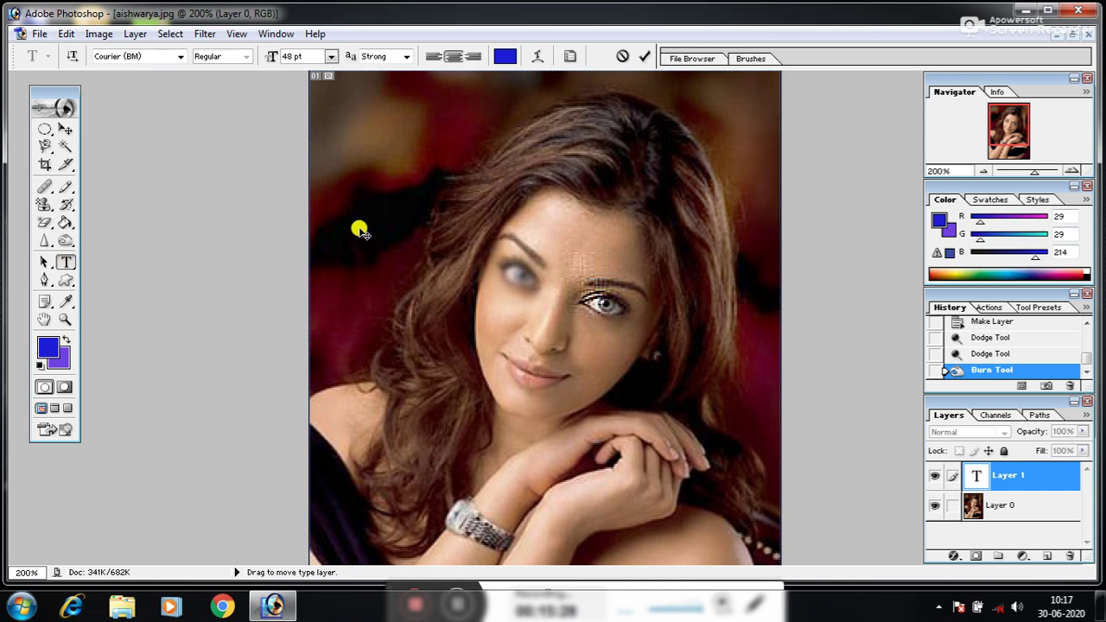
pyautogui.click(160, 56)
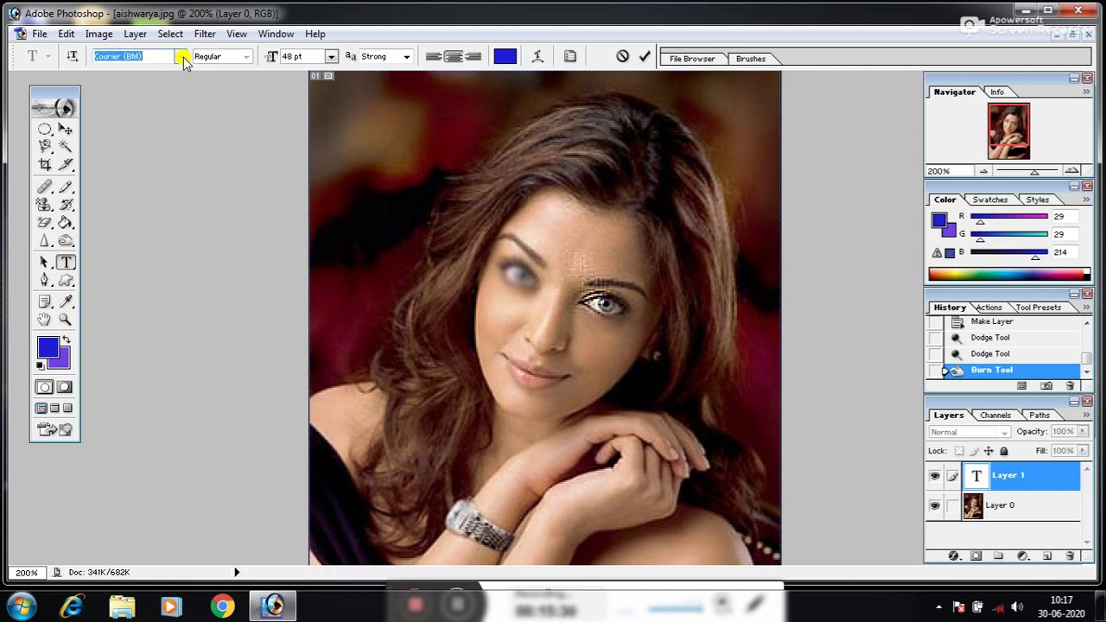
pyautogui.click(182, 58)
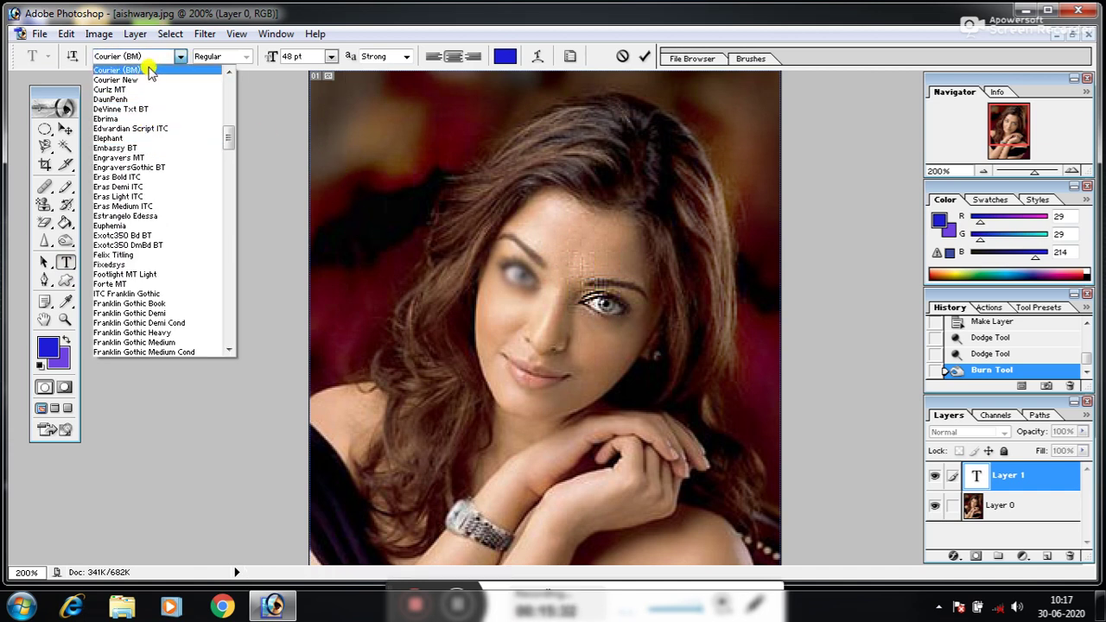
pyautogui.click(149, 71)
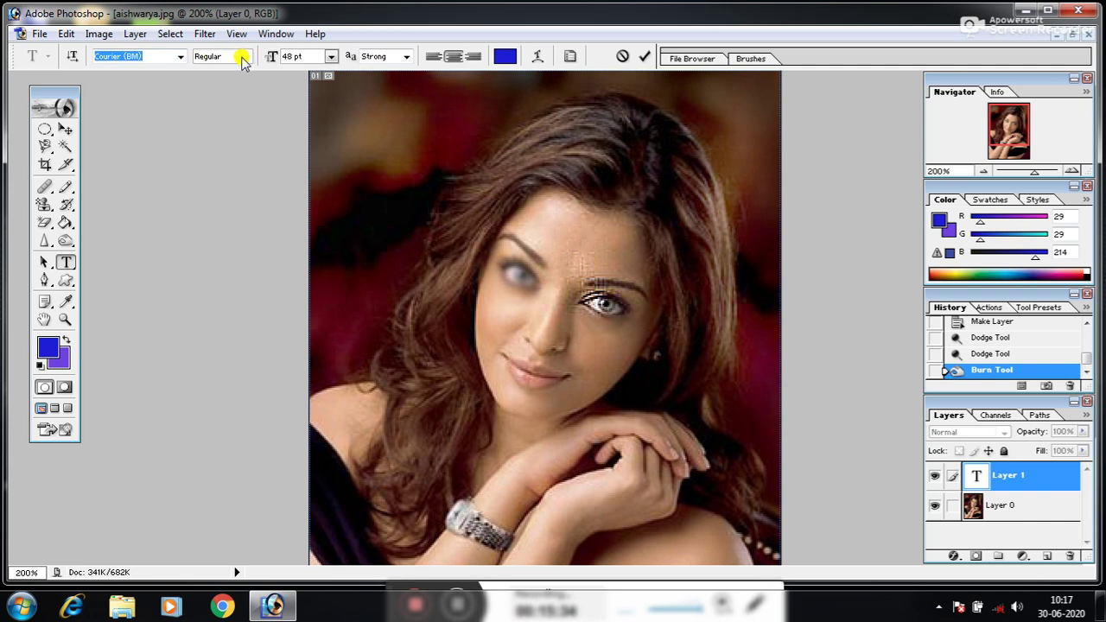
pyautogui.click(387, 176)
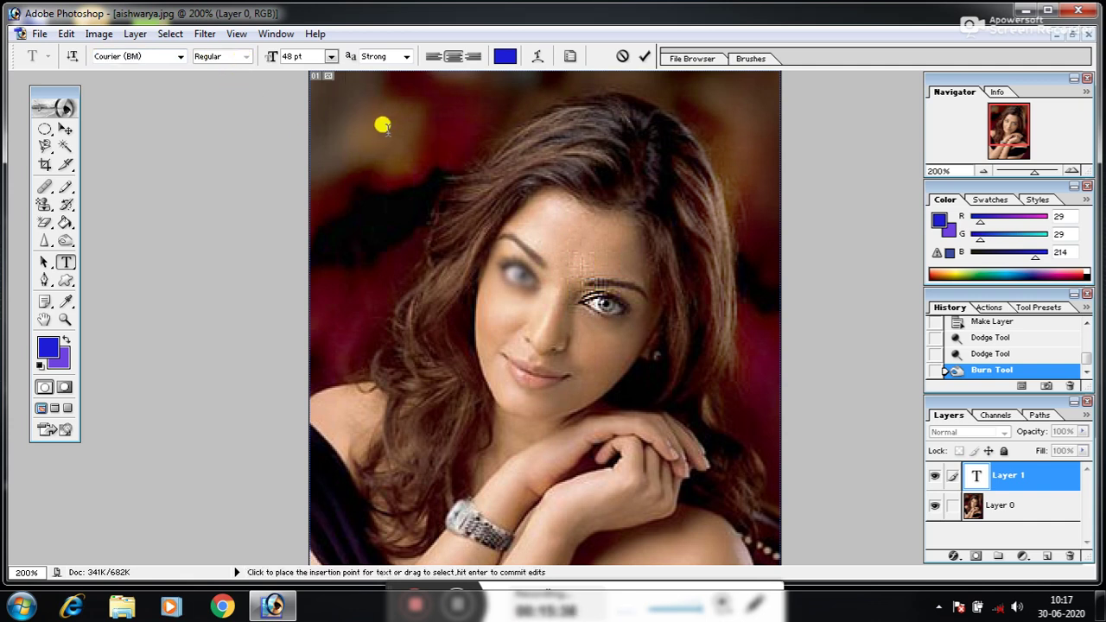
pyautogui.write('Gaurav')
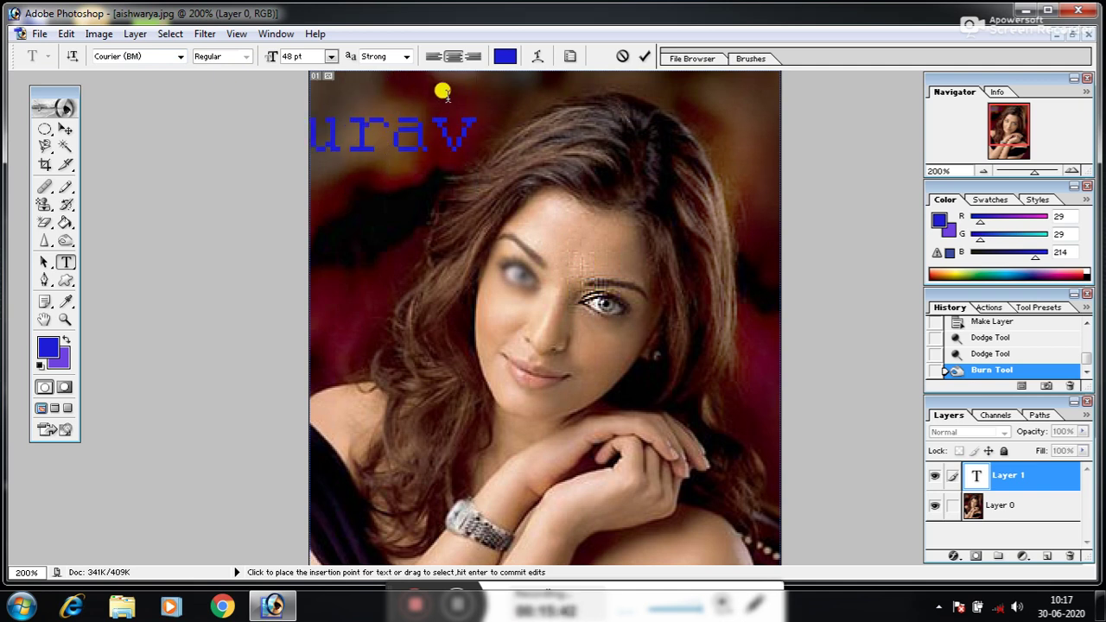
pyautogui.click(65, 128)
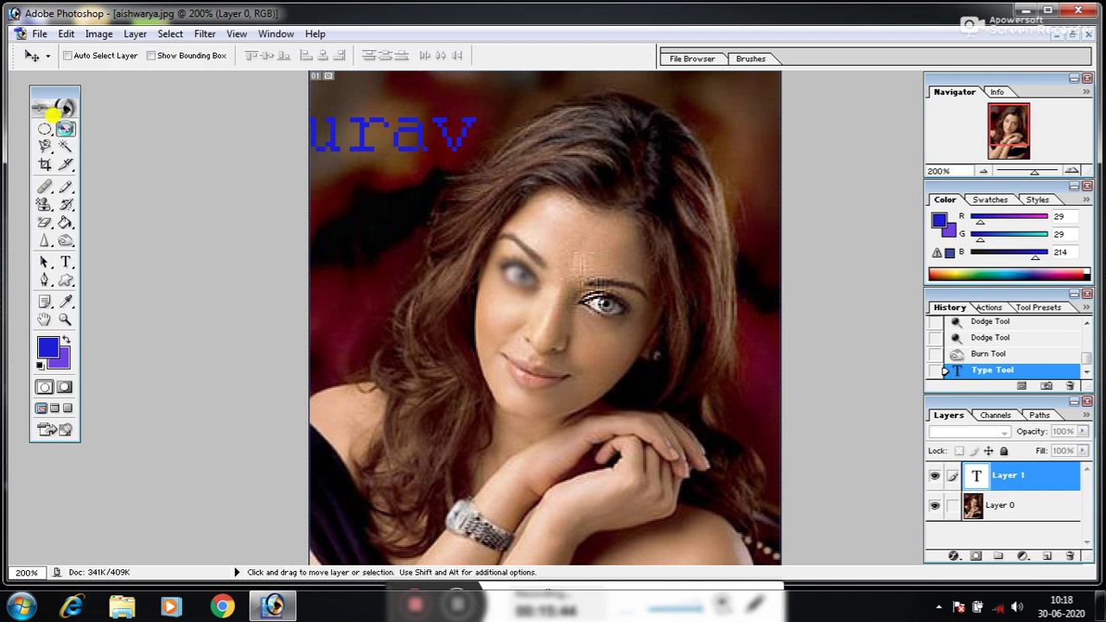
pyautogui.moveTo(430, 133); pyautogui.dragTo(543, 158)
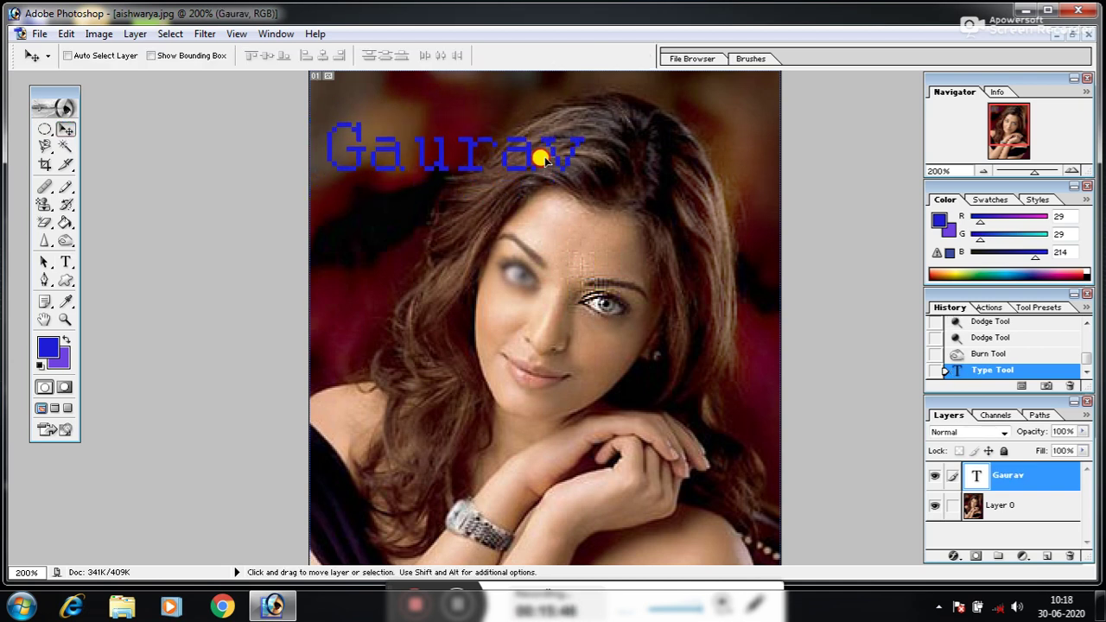
# - Reduce the name text to 24 pt and move it onto the backdrop beside the hair, near the image's upper-left corner
pyautogui.click(66, 263)
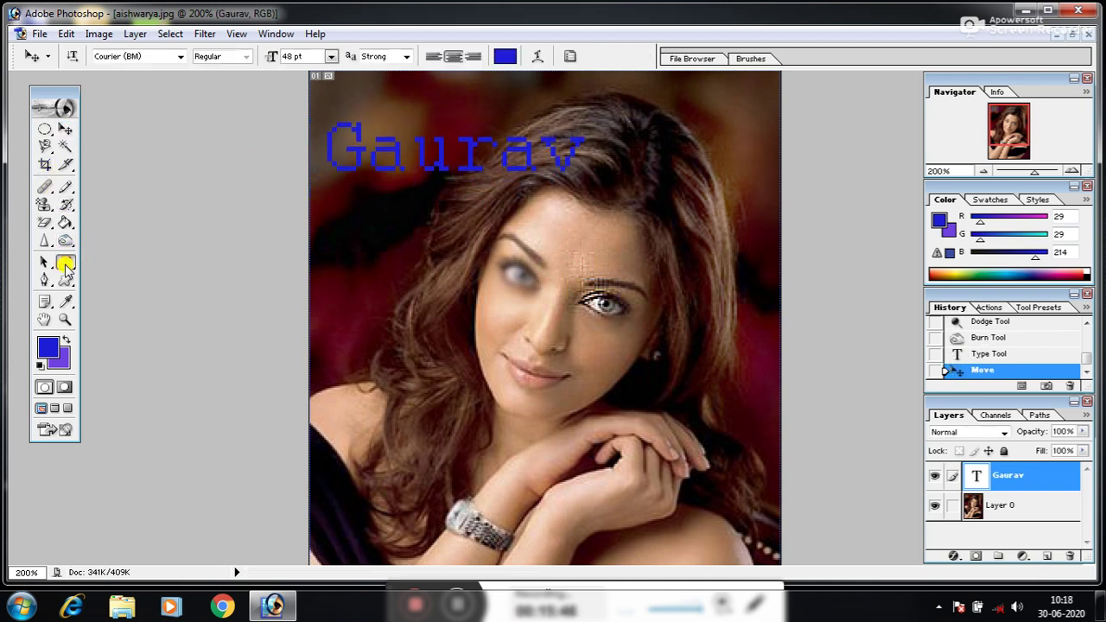
pyautogui.doubleClick(429, 189)
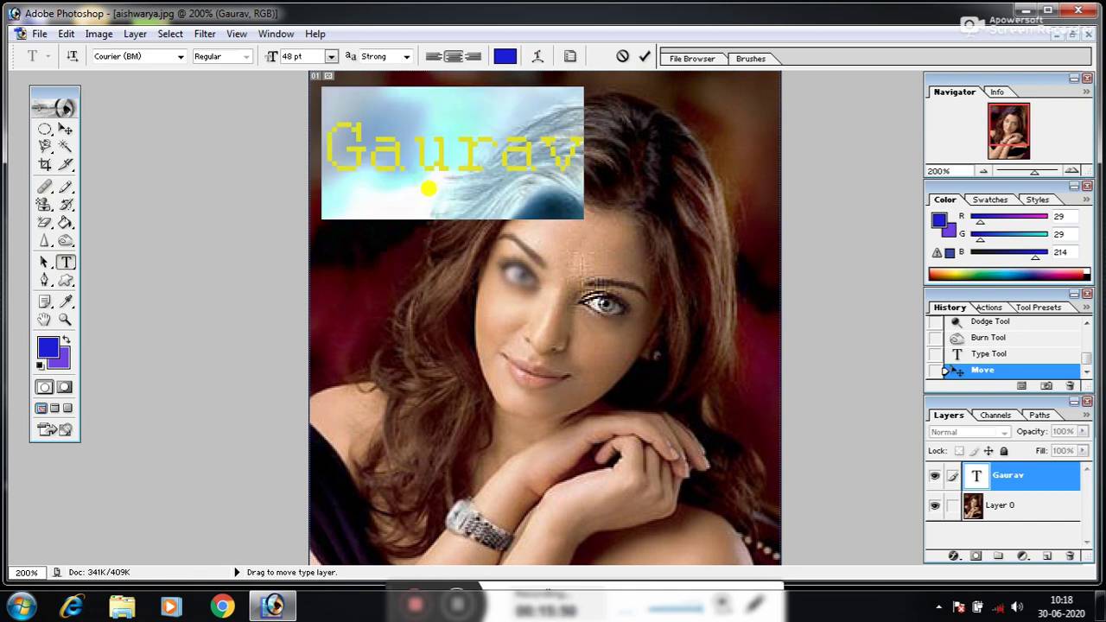
pyautogui.click(330, 56)
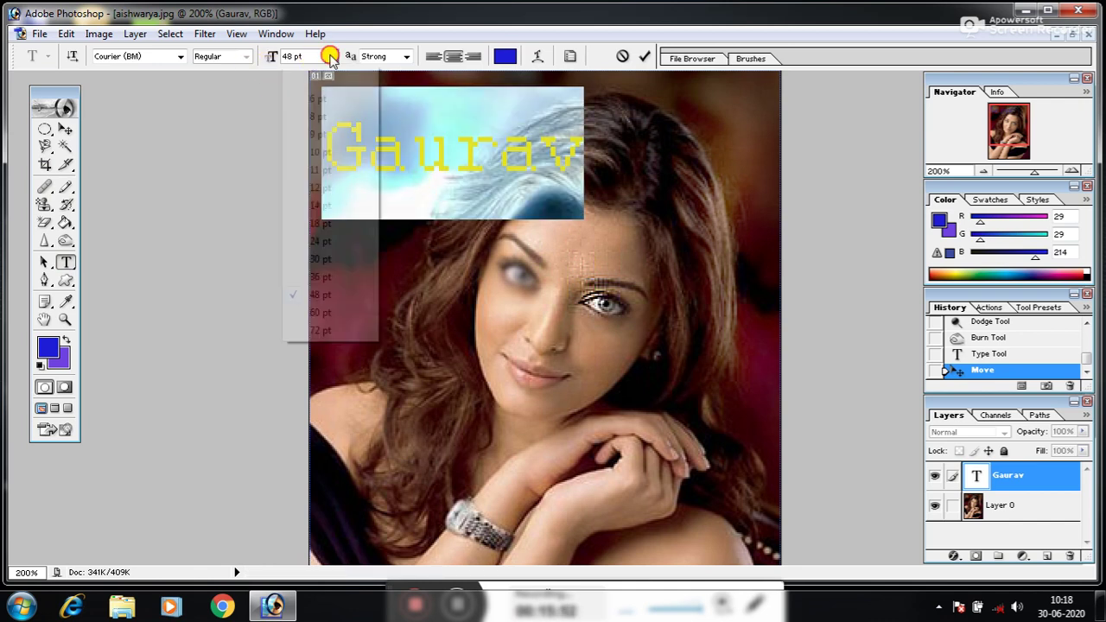
pyautogui.click(337, 241)
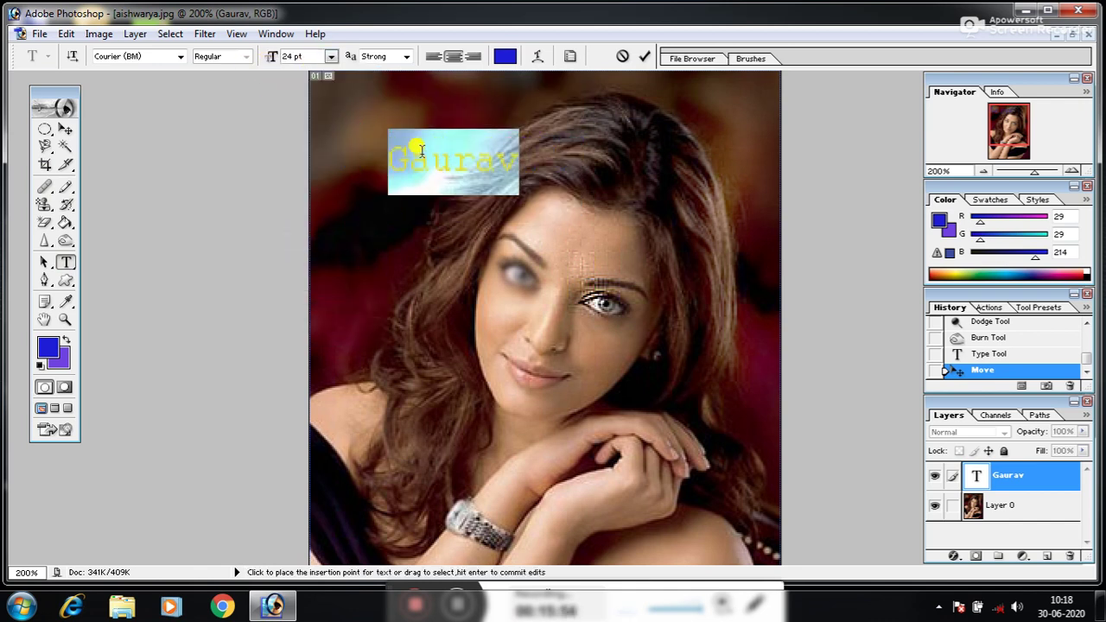
pyautogui.moveTo(435, 109); pyautogui.dragTo(384, 97)
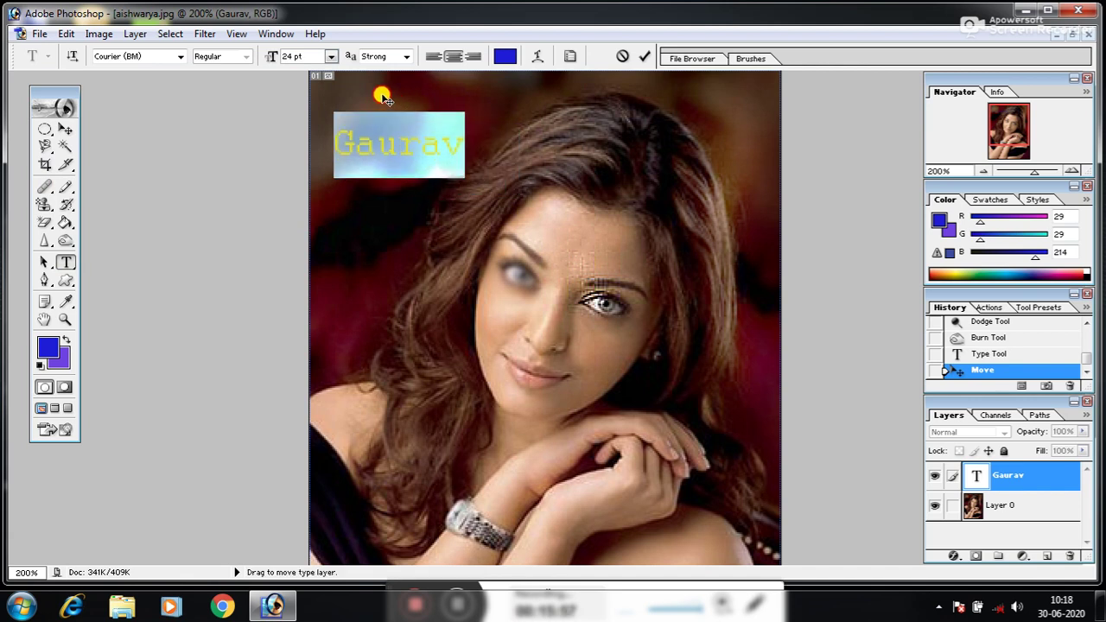
pyautogui.click(383, 132)
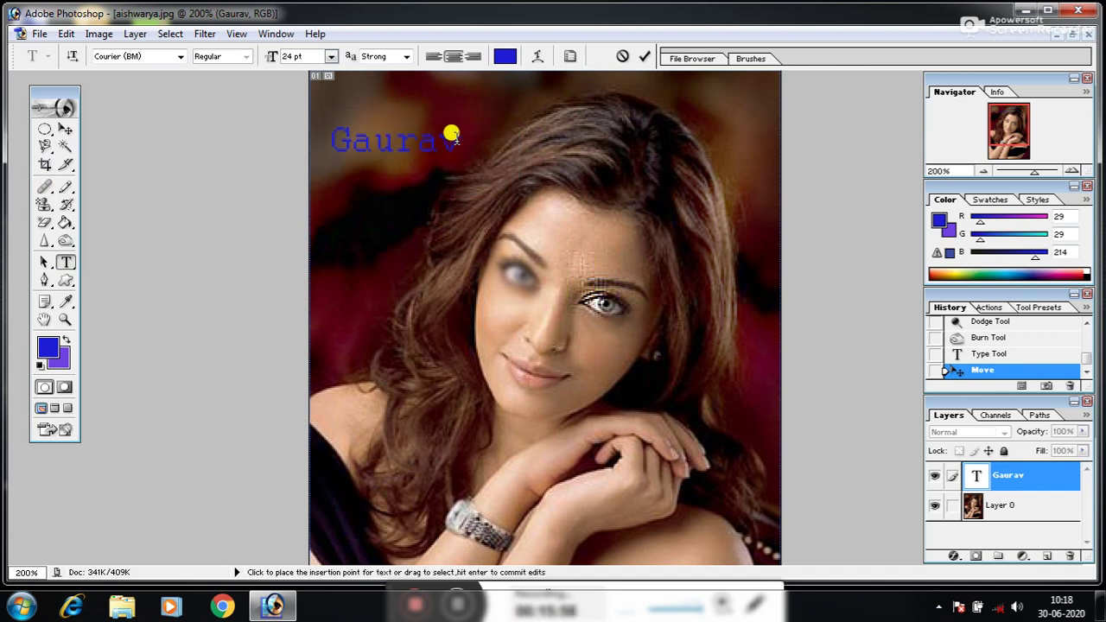
# - Recolor the whole name text red and commit the text edit by switching to the Magnetic Lasso
pyautogui.moveTo(451, 134); pyautogui.dragTo(302, 139)
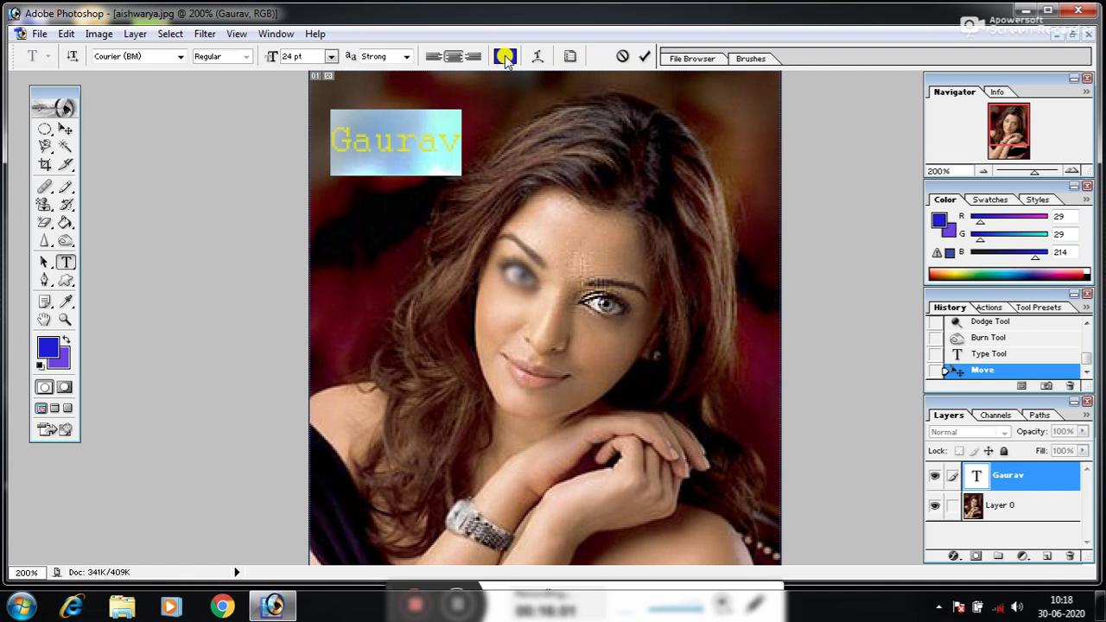
pyautogui.click(505, 57)
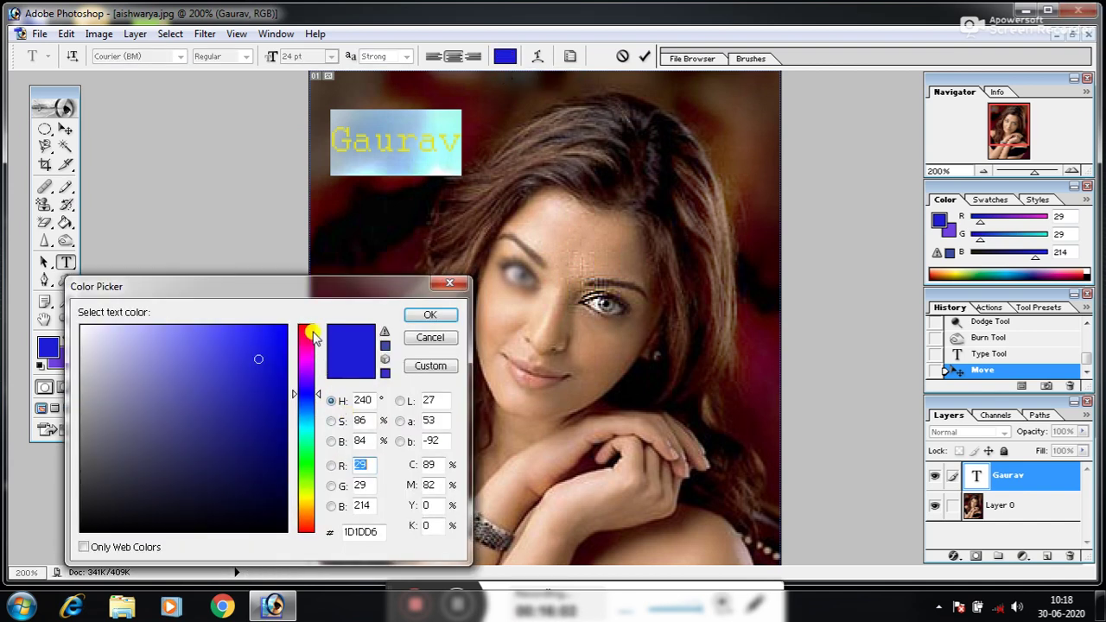
pyautogui.click(312, 332)
pyautogui.click(431, 315)
pyautogui.click(412, 145)
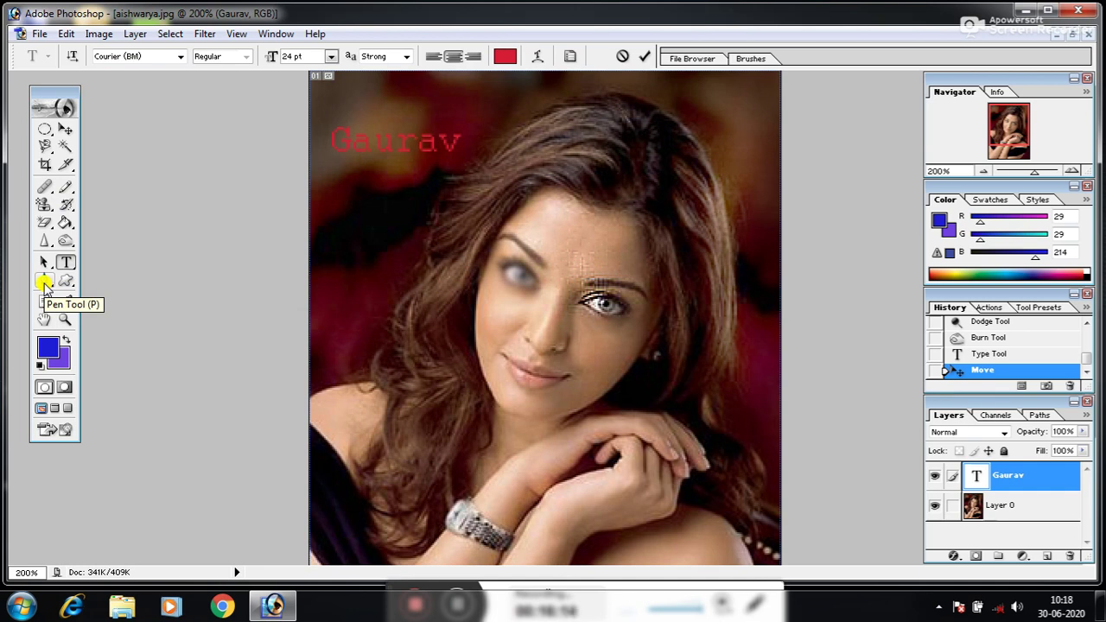
pyautogui.click(48, 144)
pyautogui.click(48, 145)
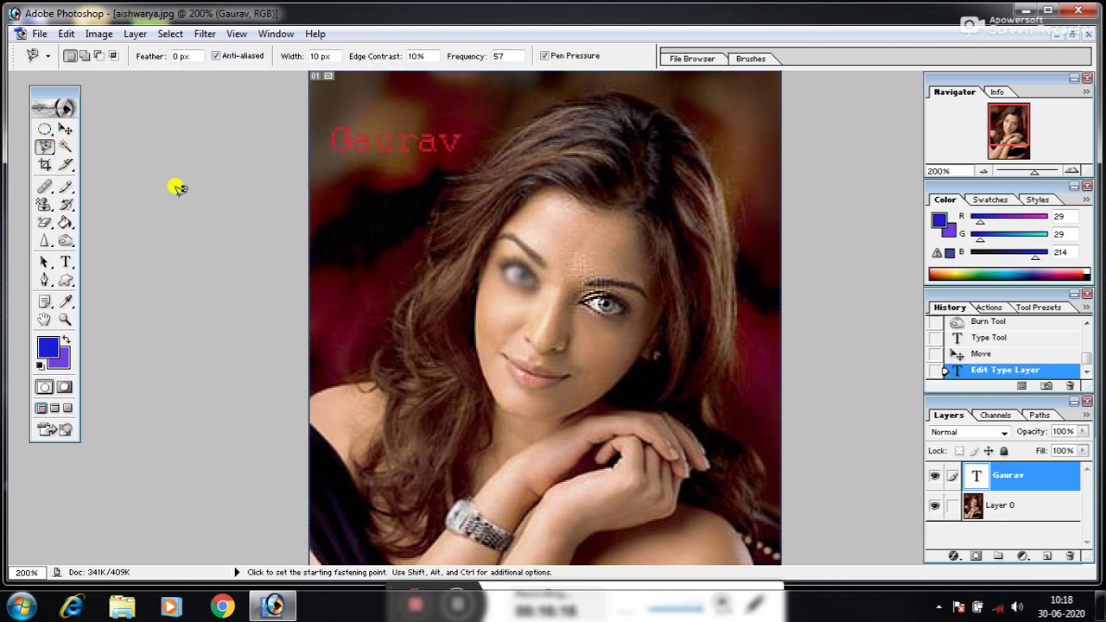
# - Draw a light bulb custom shape on the dark backdrop below the name text, with the Custom Shape Tool unconstrained
pyautogui.click(66, 282)
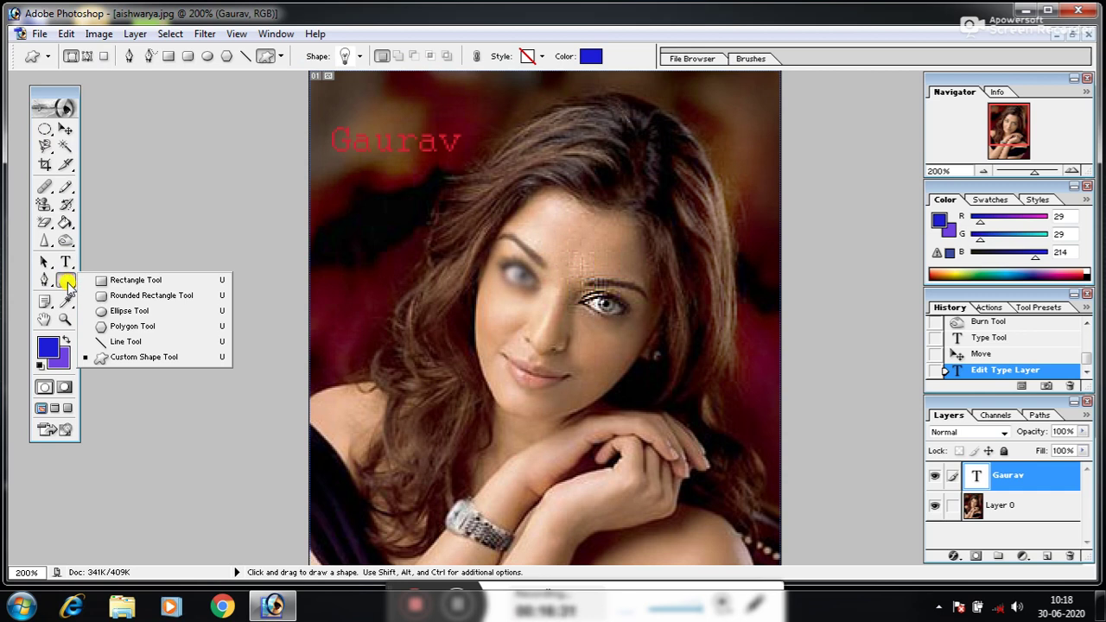
pyautogui.click(162, 358)
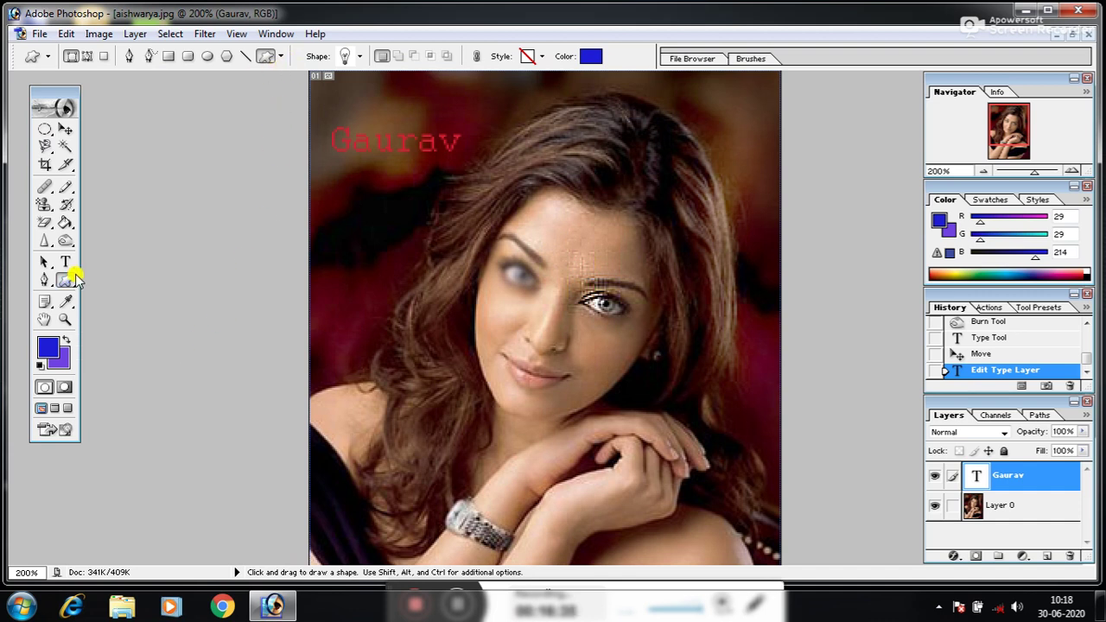
pyautogui.click(280, 57)
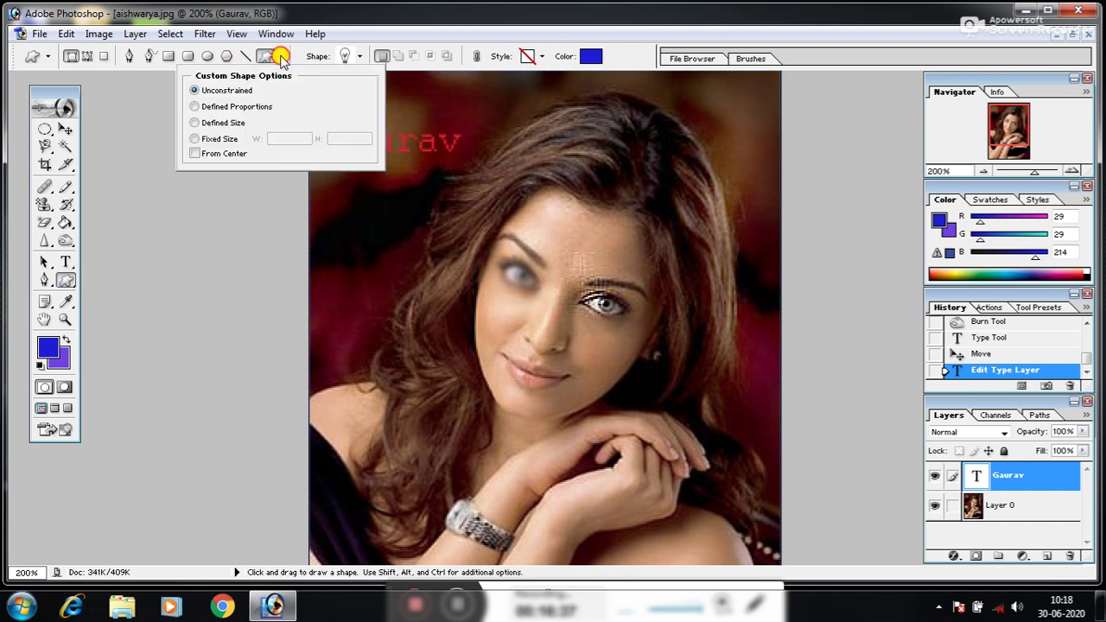
pyautogui.click(360, 56)
pyautogui.click(360, 56)
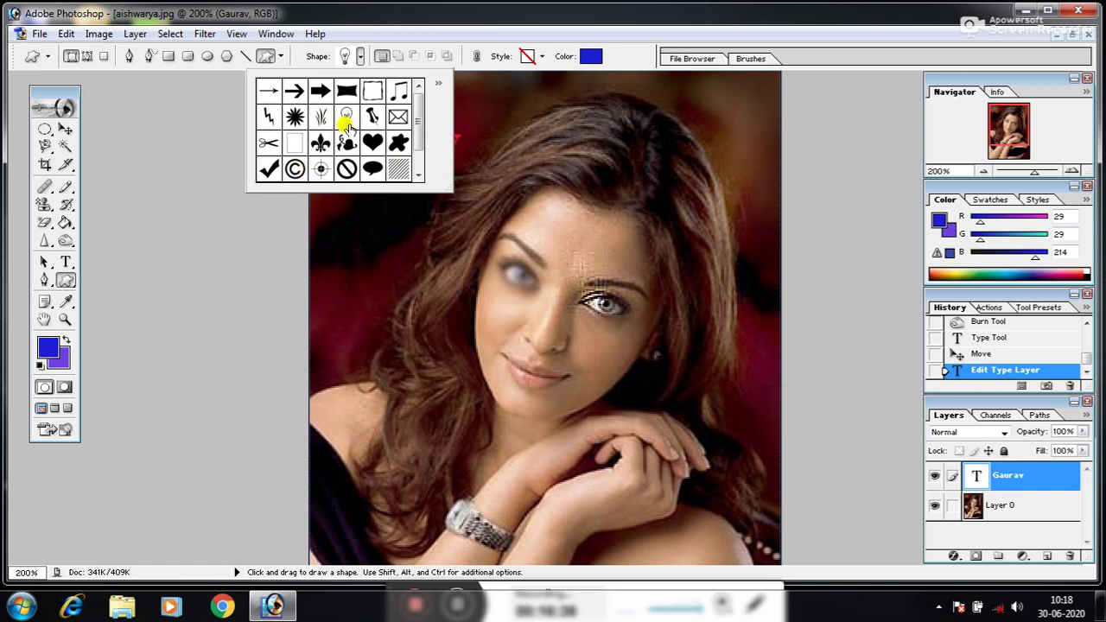
pyautogui.click(336, 216)
pyautogui.moveTo(336, 216); pyautogui.dragTo(415, 330)
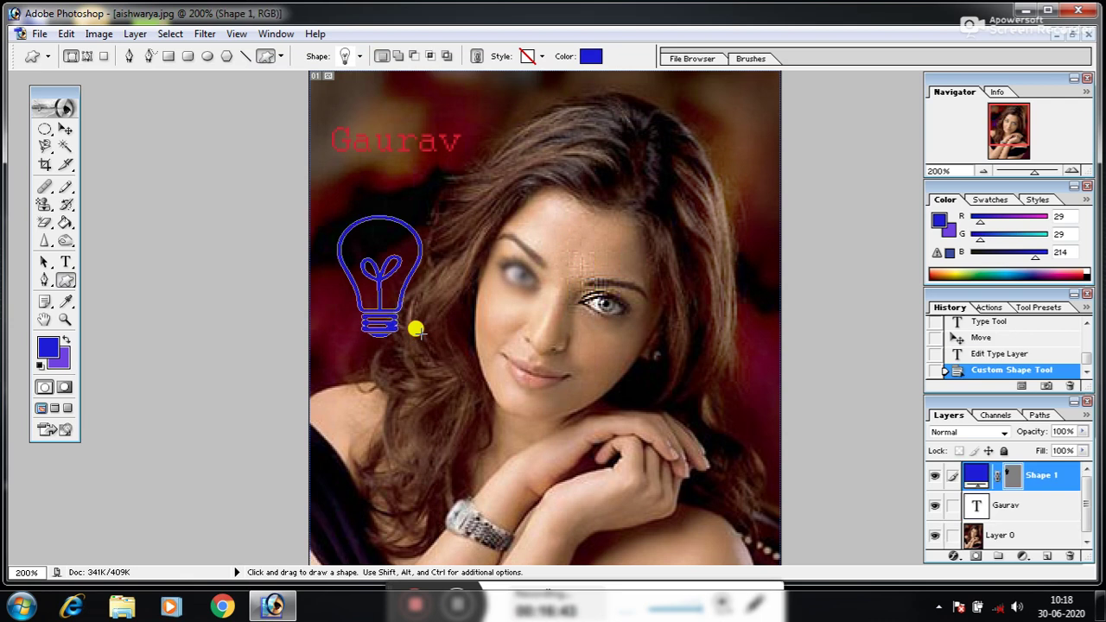
# - Change the light bulb shape's fill color to crimson red, D61D40
pyautogui.click(590, 57)
pyautogui.click(305, 342)
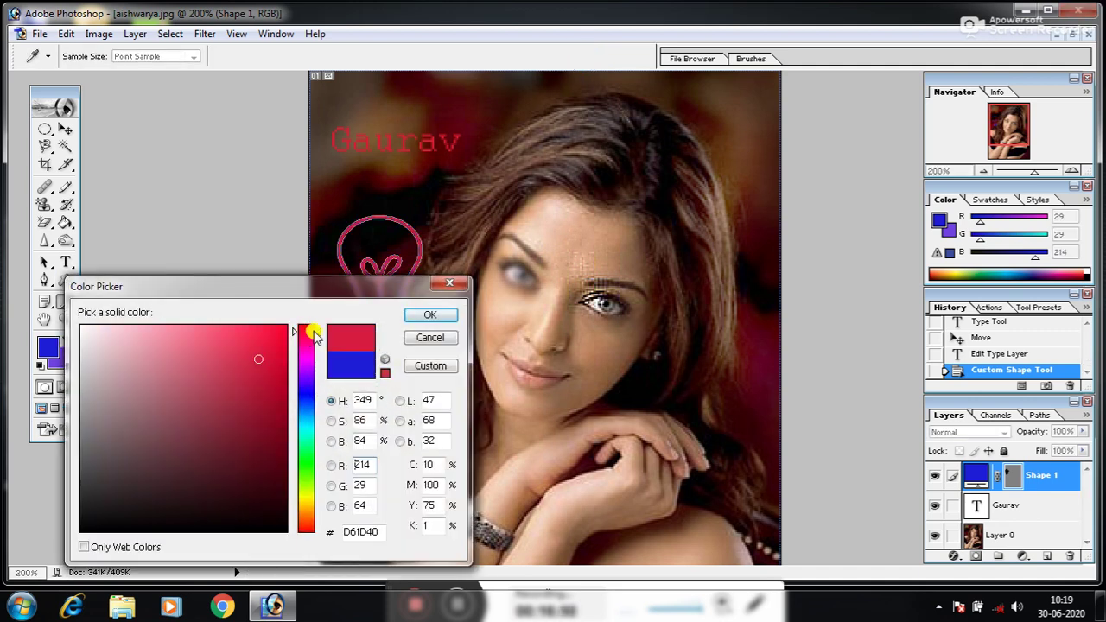
pyautogui.click(429, 314)
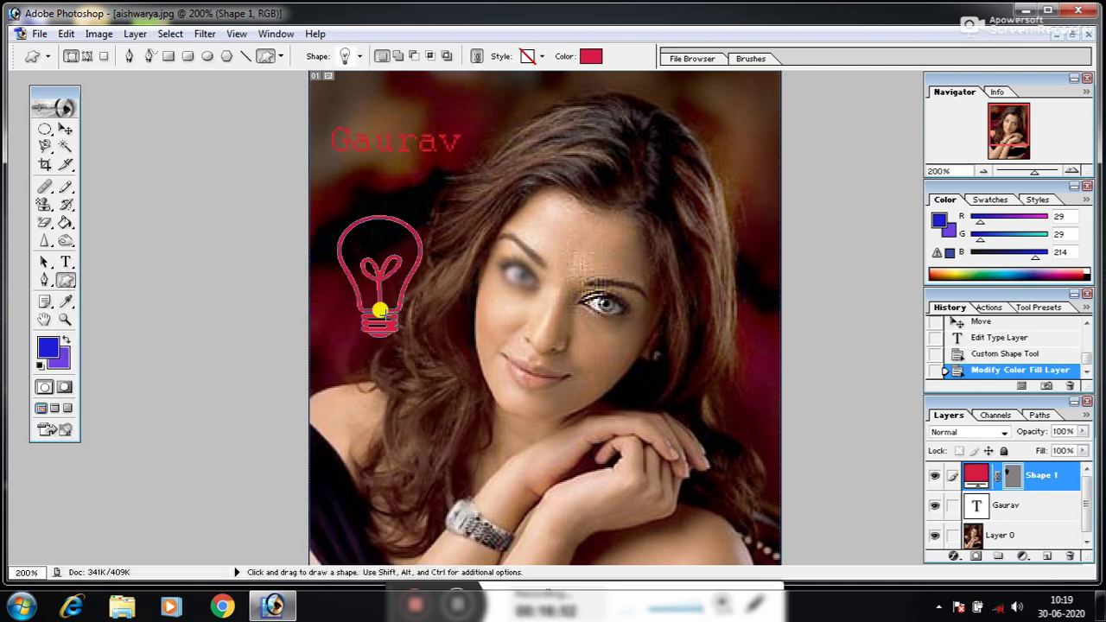
# - Draw a small heart custom shape below the light bulb and set its fill color to blue, 2E1DD6
pyautogui.click(360, 57)
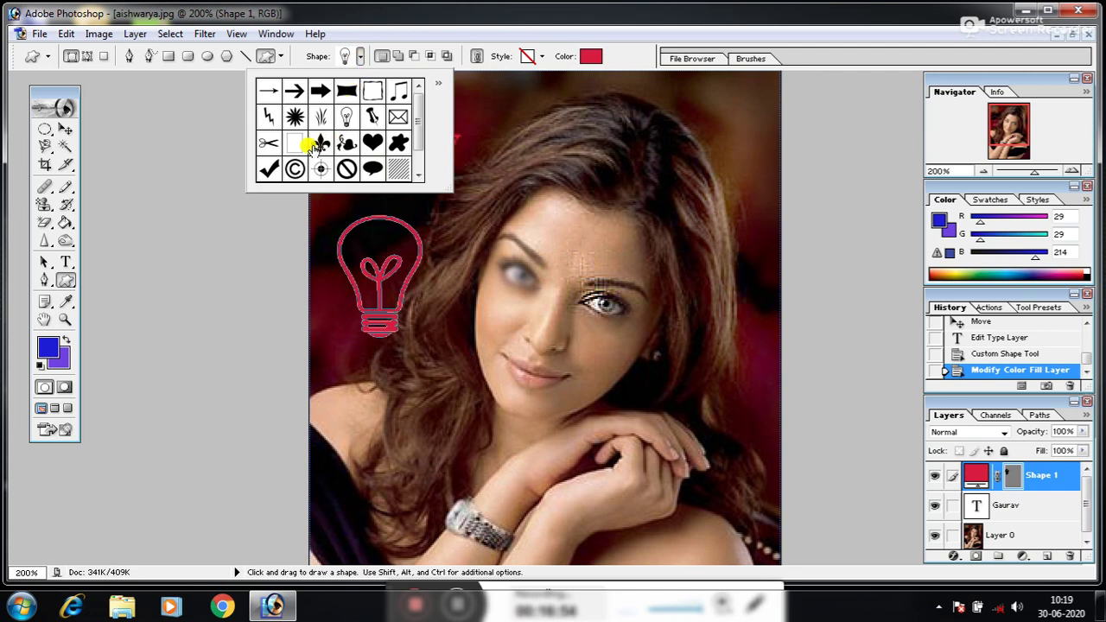
pyautogui.click(371, 142)
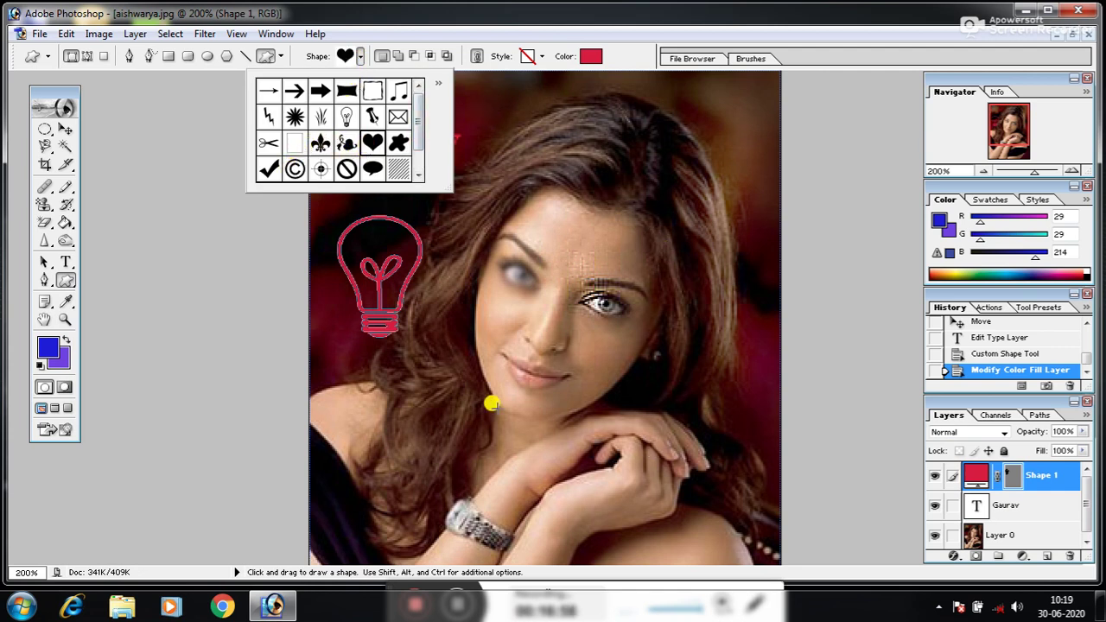
pyautogui.moveTo(323, 354); pyautogui.dragTo(361, 405)
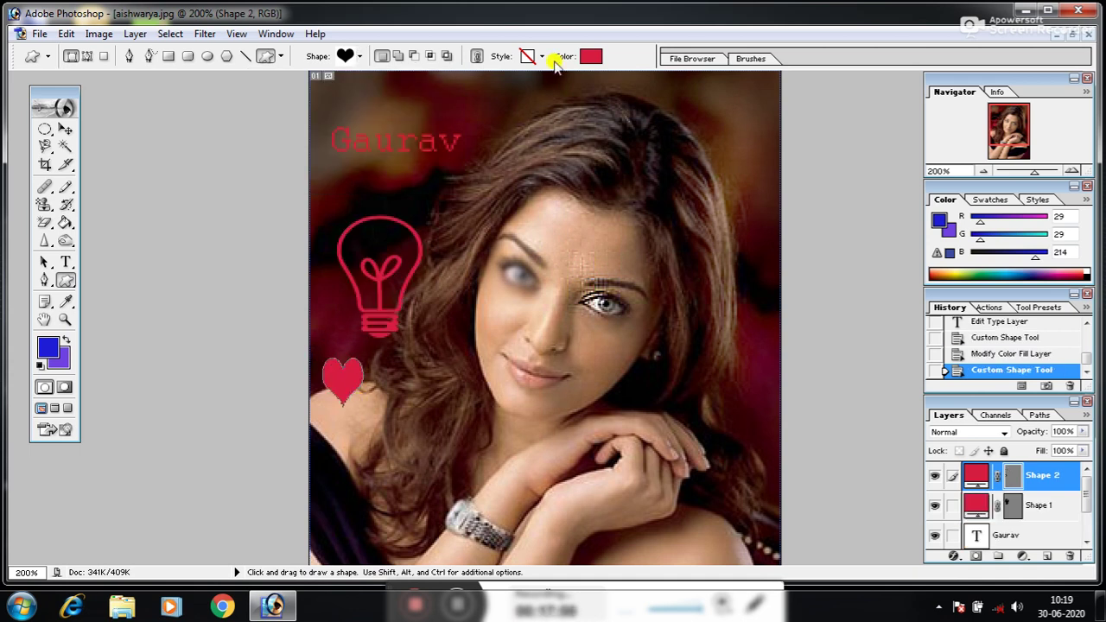
pyautogui.click(591, 56)
pyautogui.click(302, 400)
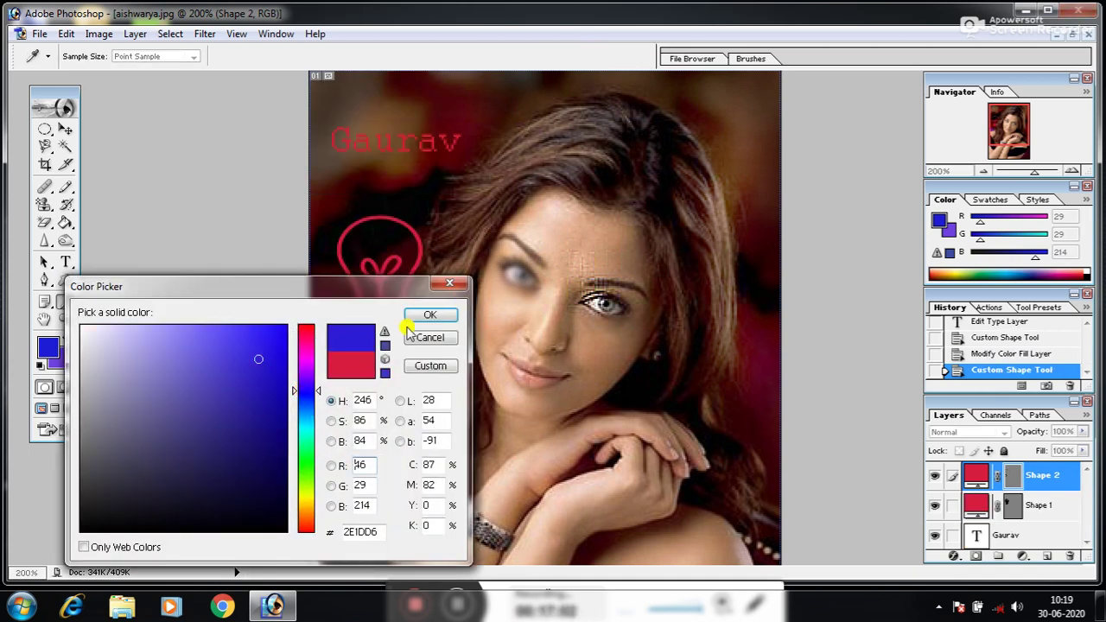
pyautogui.click(426, 316)
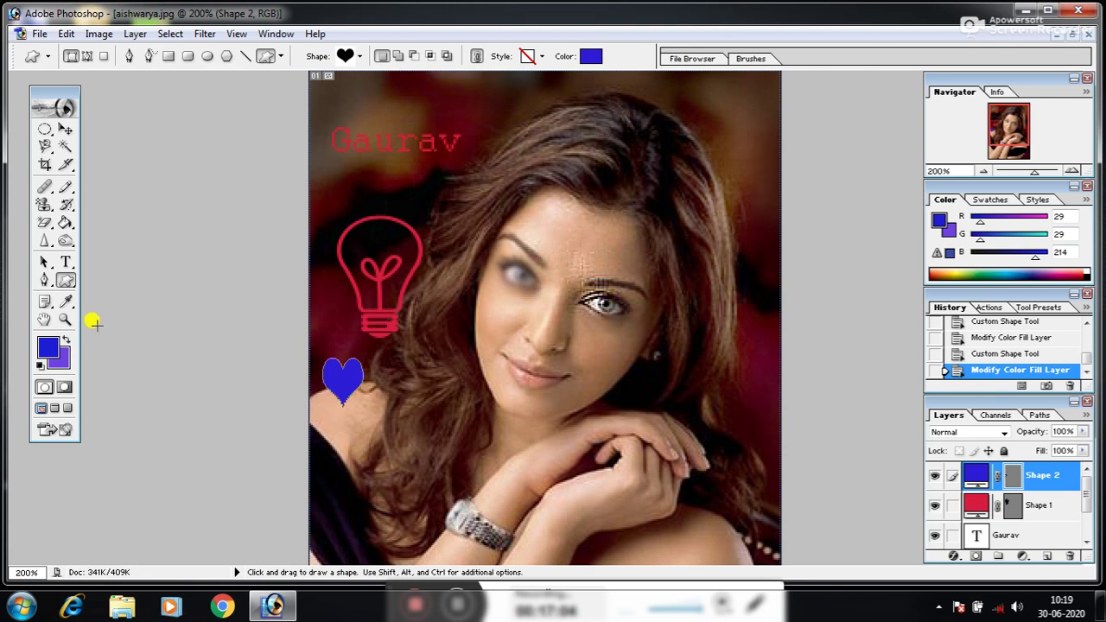
# - Add a text note reading "gfg" just below the woman's lips and shrink its note window to a smaller size
pyautogui.click(44, 303)
pyautogui.moveTo(454, 385); pyautogui.dragTo(710, 473)
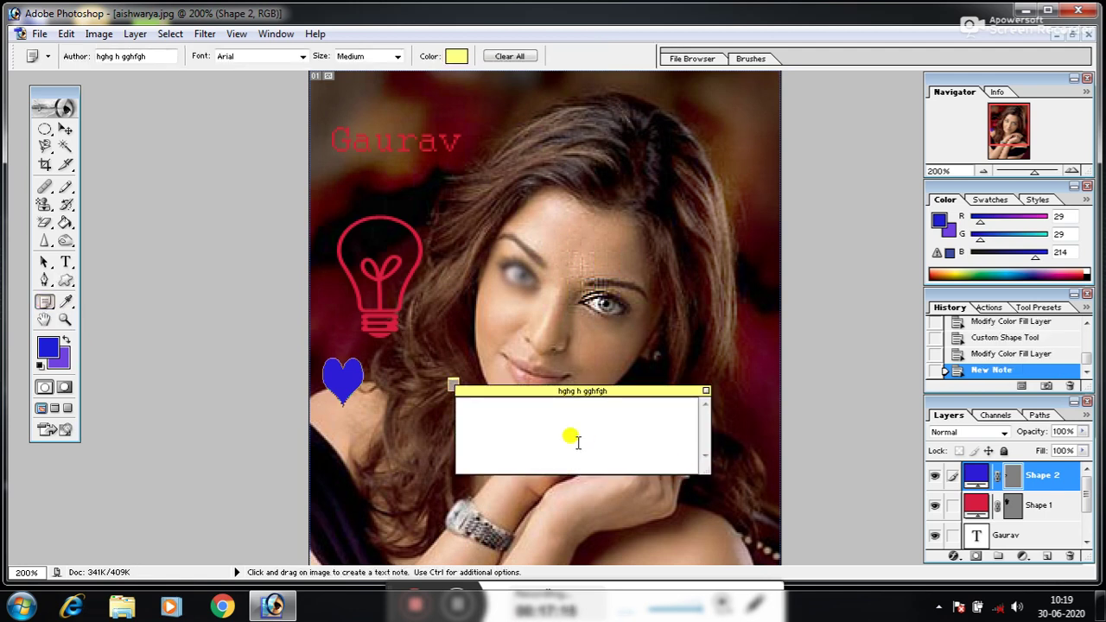
pyautogui.write('gfg')
pyautogui.moveTo(709, 479); pyautogui.dragTo(655, 432)
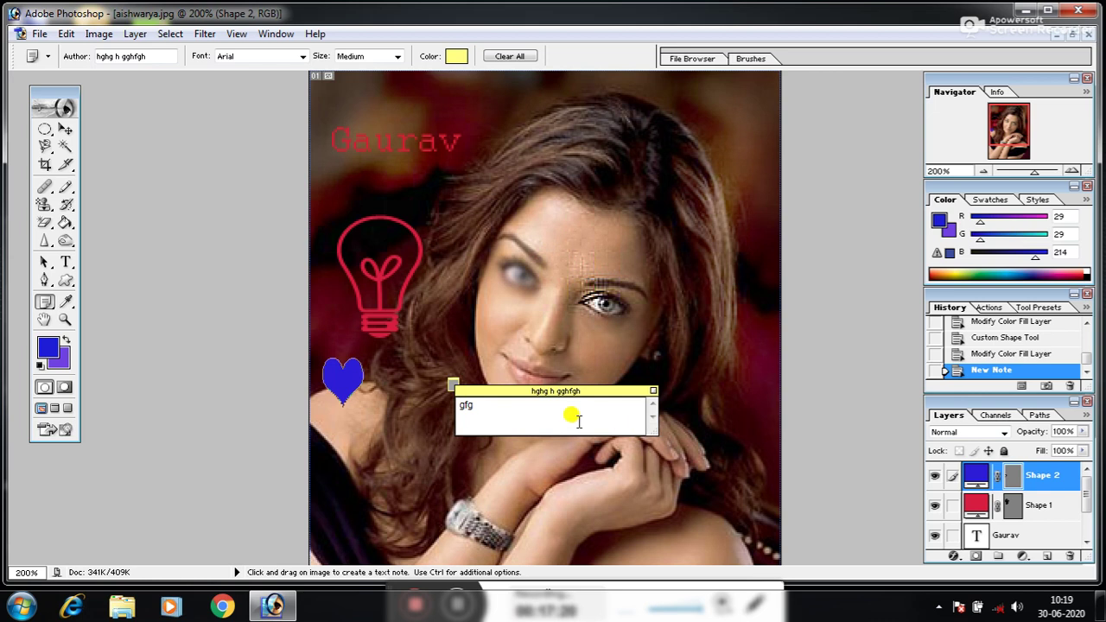
# - Activate the Eyedropper Tool and show the other tools grouped with it, down to the Measure Tool
pyautogui.click(67, 302)
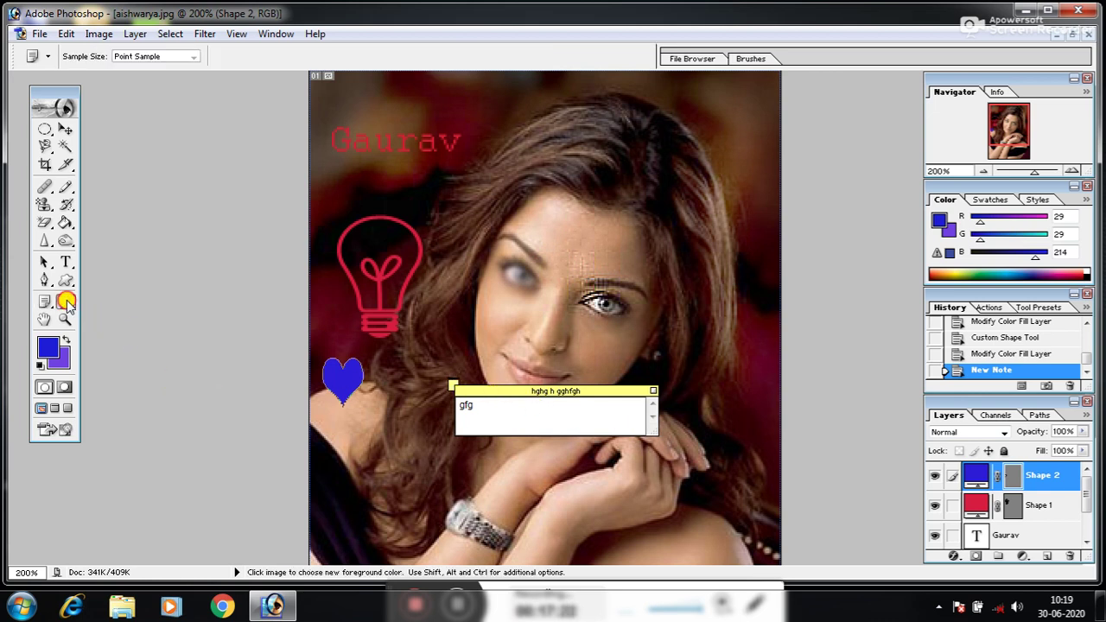
pyautogui.click(67, 302)
pyautogui.moveTo(67, 302); pyautogui.dragTo(125, 335)
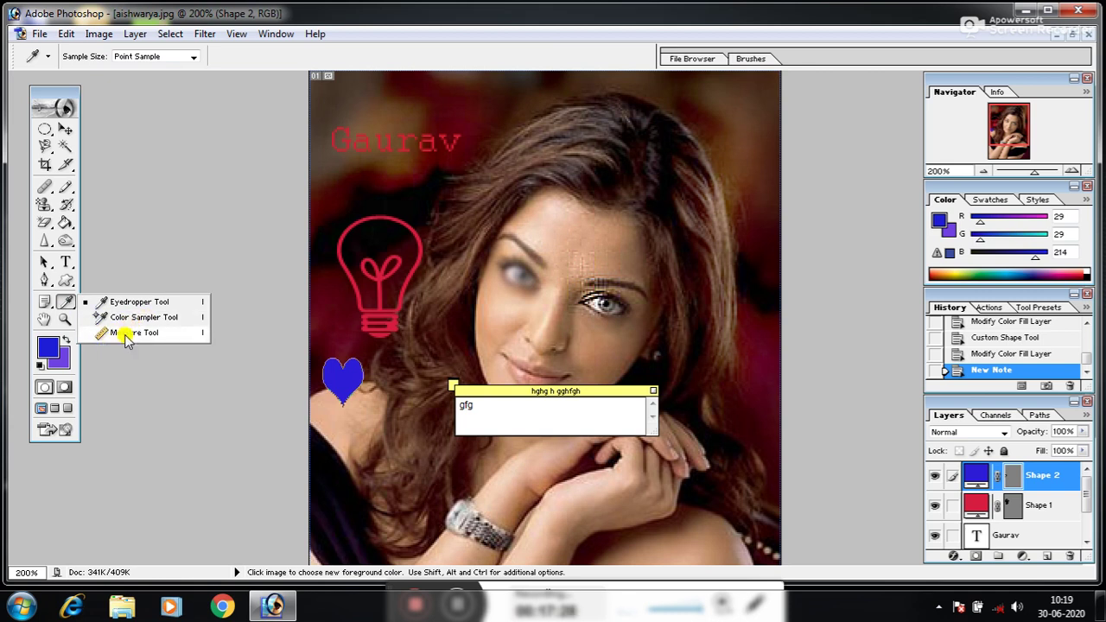
# - Close aishwarya.jpg without saving and open icard.jpg from the desktop in Photoshop
pyautogui.click(1086, 35)
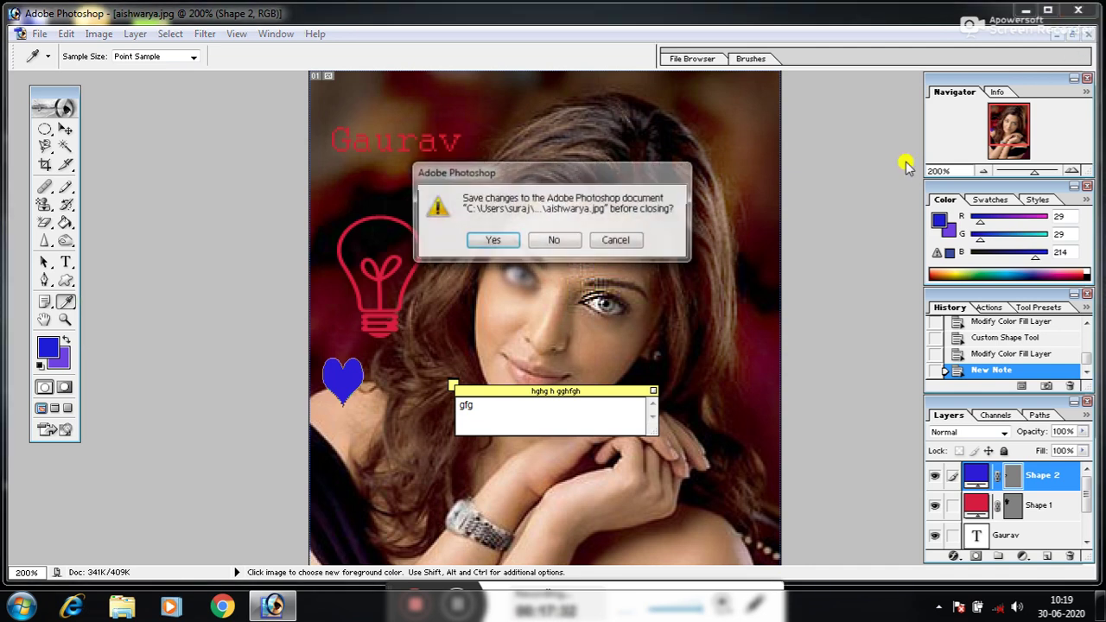
pyautogui.click(554, 242)
pyautogui.click(1028, 9)
pyautogui.moveTo(818, 112); pyautogui.dragTo(383, 267)
pyautogui.click(298, 87)
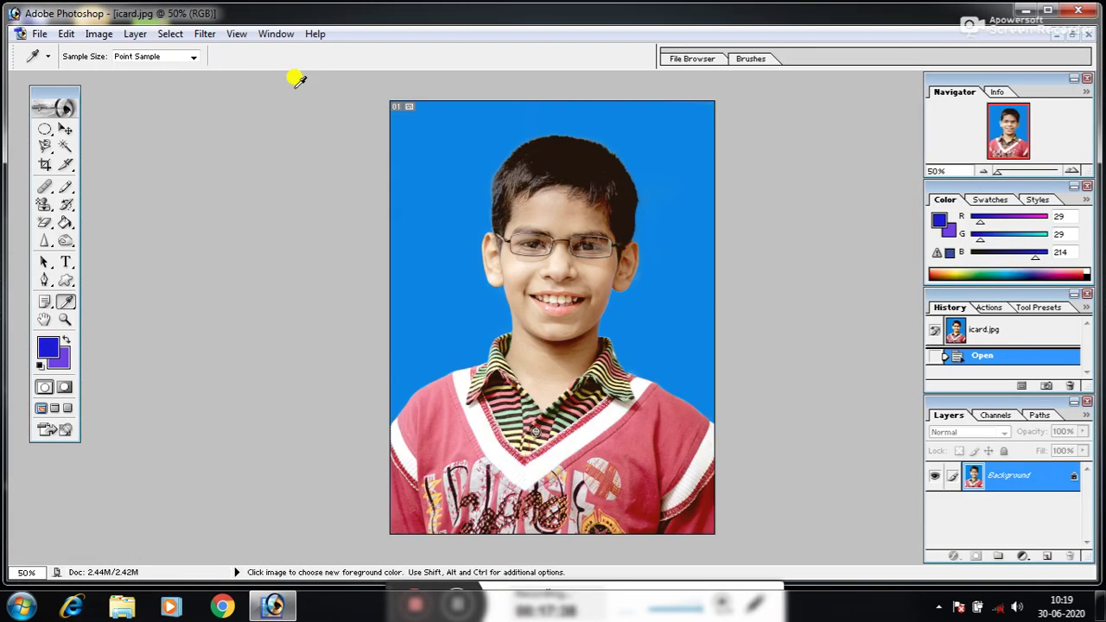
# - Draw a measure line rising about 2.1° across the boy's sweater and rotate the canvas 2.15° clockwise from it
pyautogui.moveTo(67, 307); pyautogui.dragTo(116, 332)
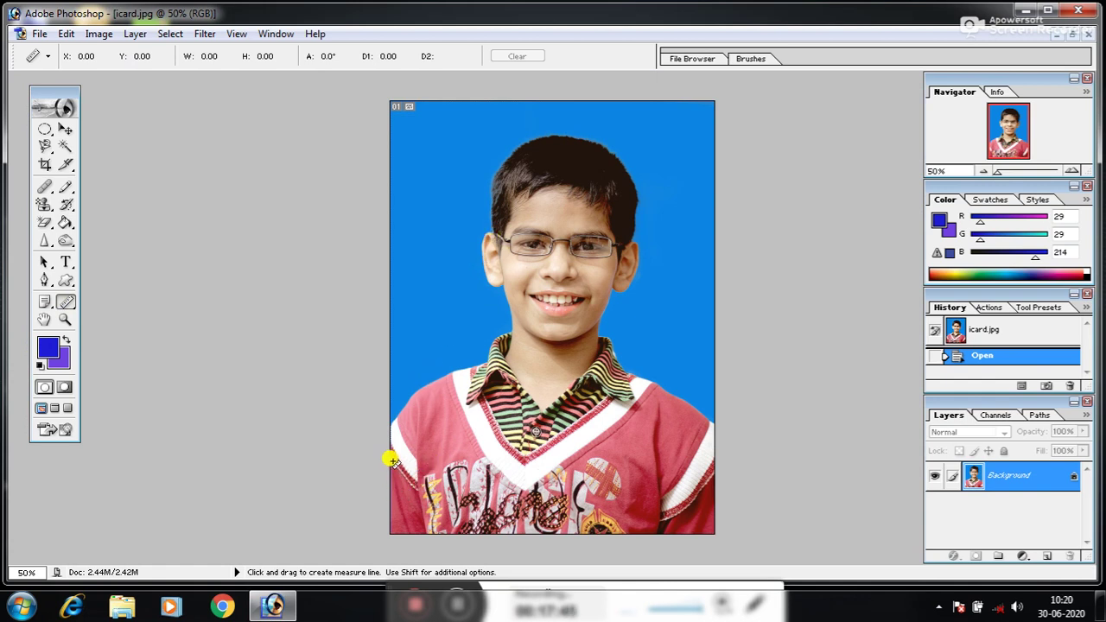
pyautogui.moveTo(389, 458); pyautogui.dragTo(716, 446)
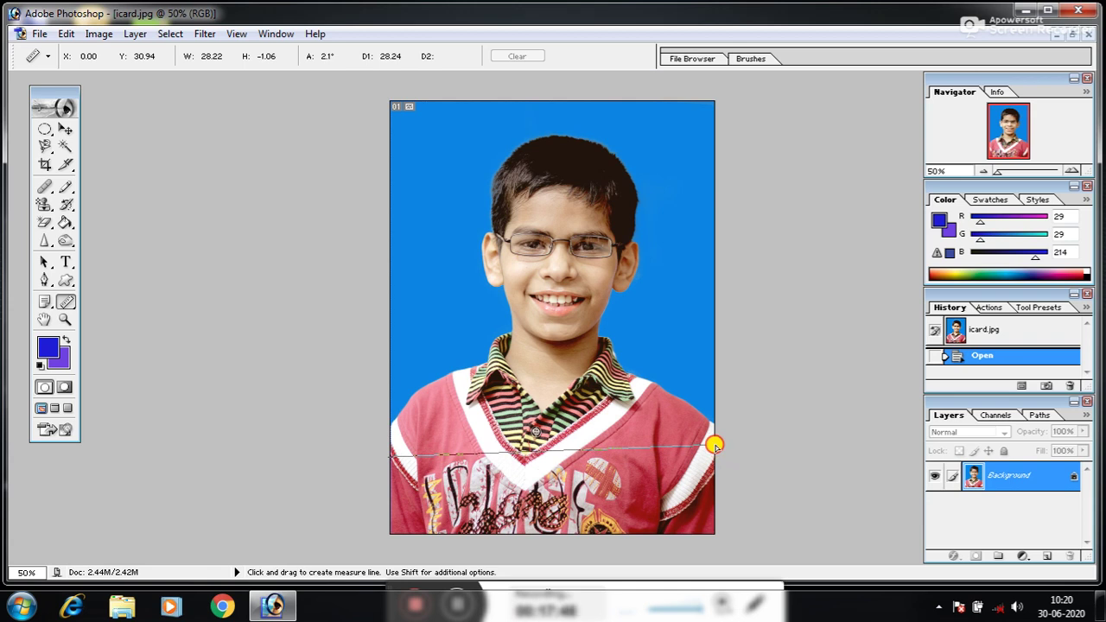
pyautogui.click(98, 33)
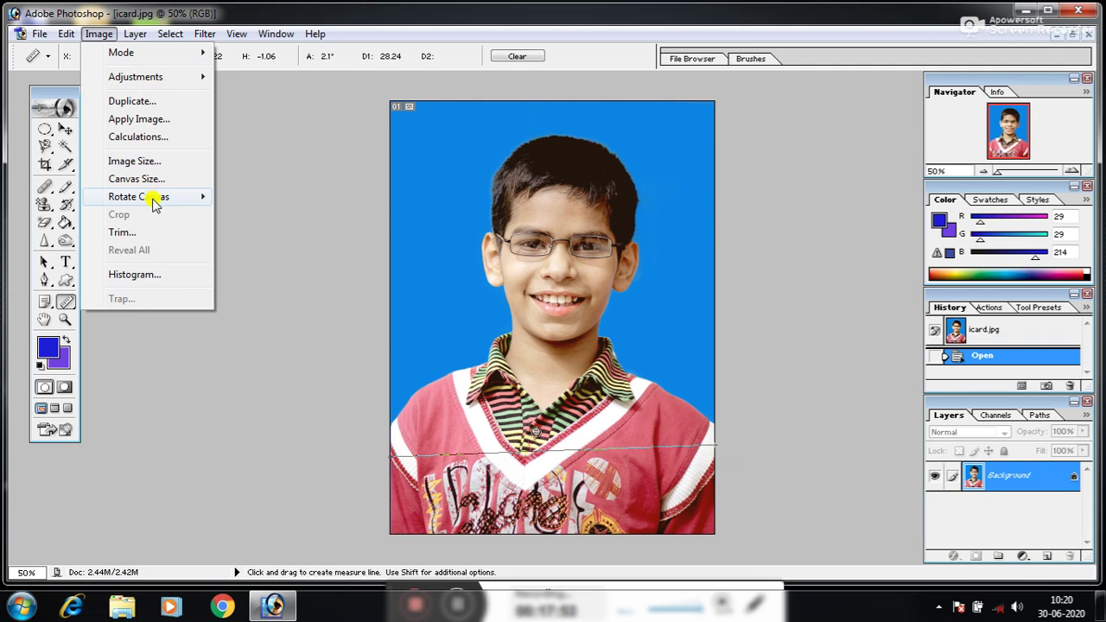
pyautogui.moveTo(154, 197)
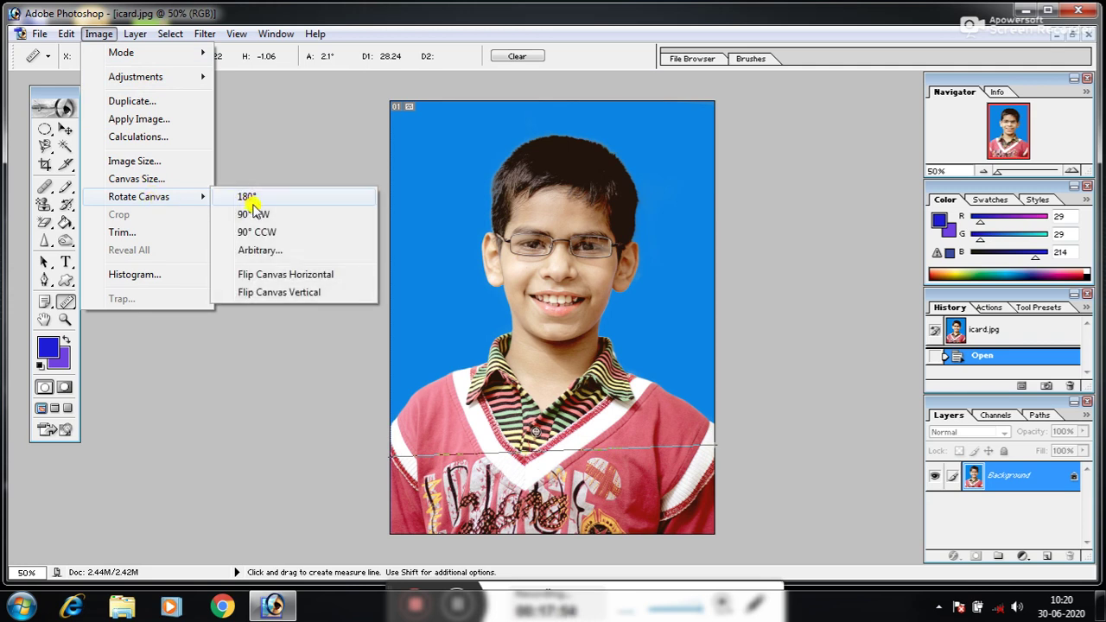
pyautogui.click(259, 250)
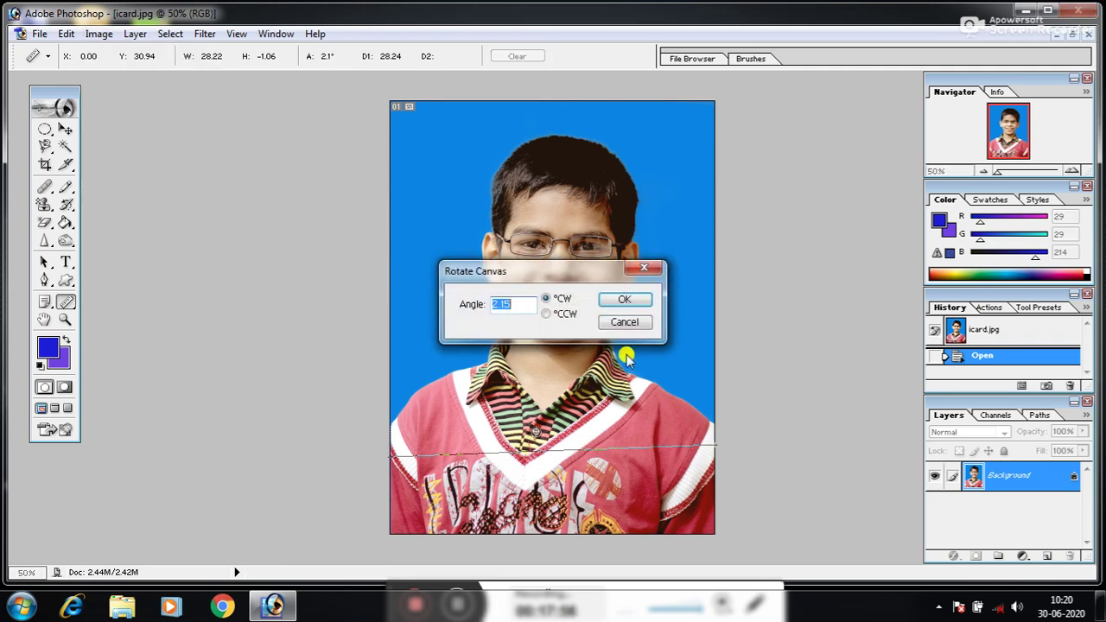
pyautogui.click(635, 299)
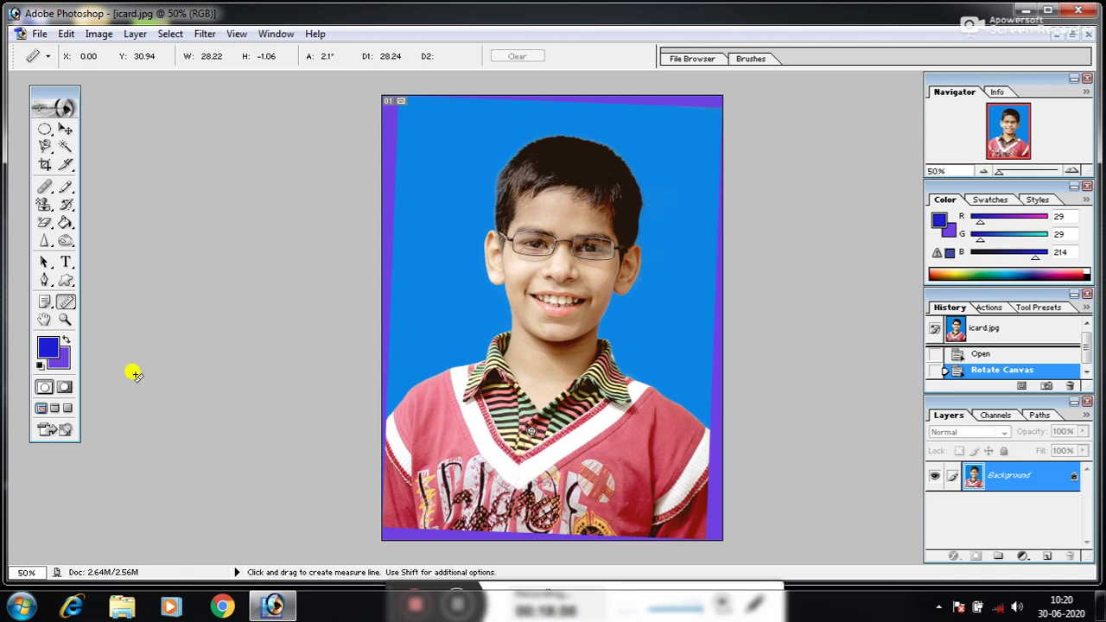
# - Draw a measure line sloping down about 0.4° along the photo's lower edge and rotate the canvas 0.43° counterclockwise from it
pyautogui.click(61, 299)
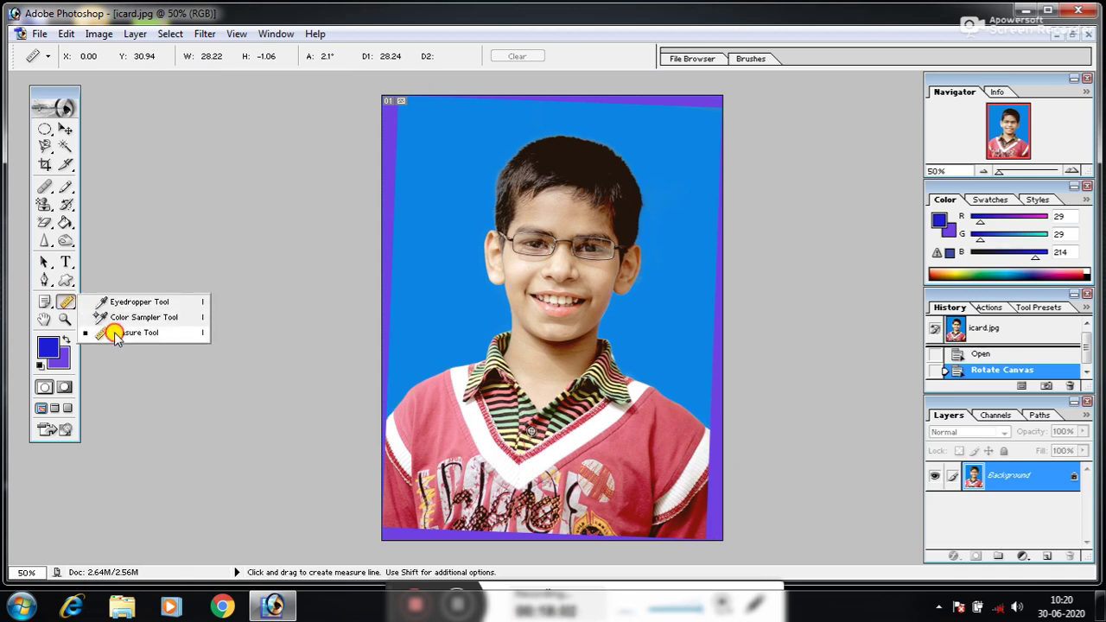
pyautogui.click(111, 329)
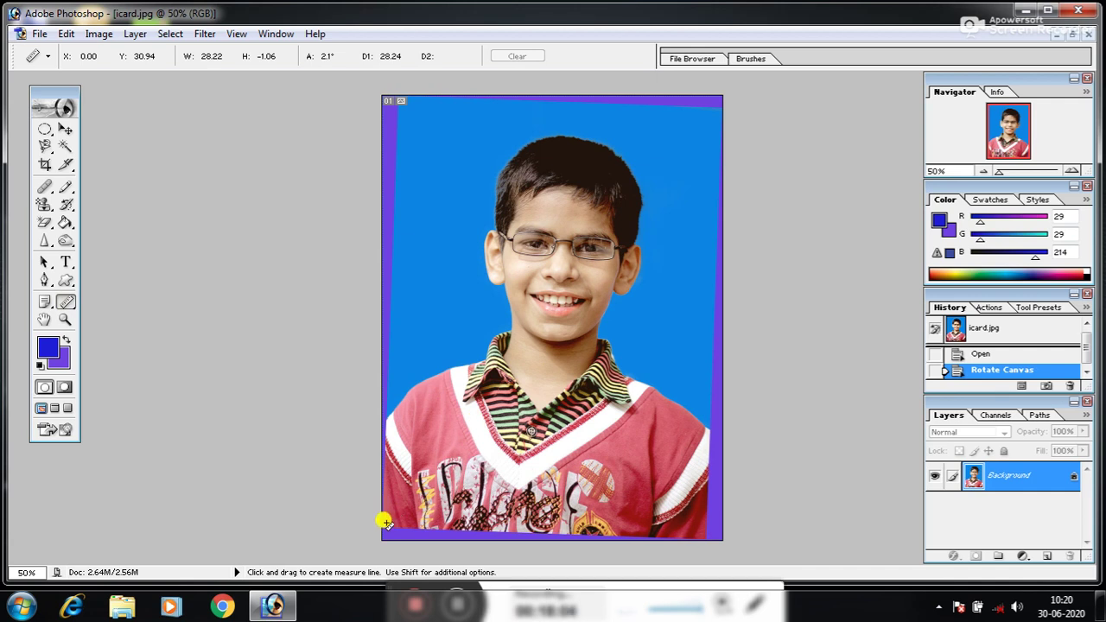
pyautogui.moveTo(382, 526); pyautogui.dragTo(707, 532)
pyautogui.click(98, 34)
pyautogui.moveTo(136, 198)
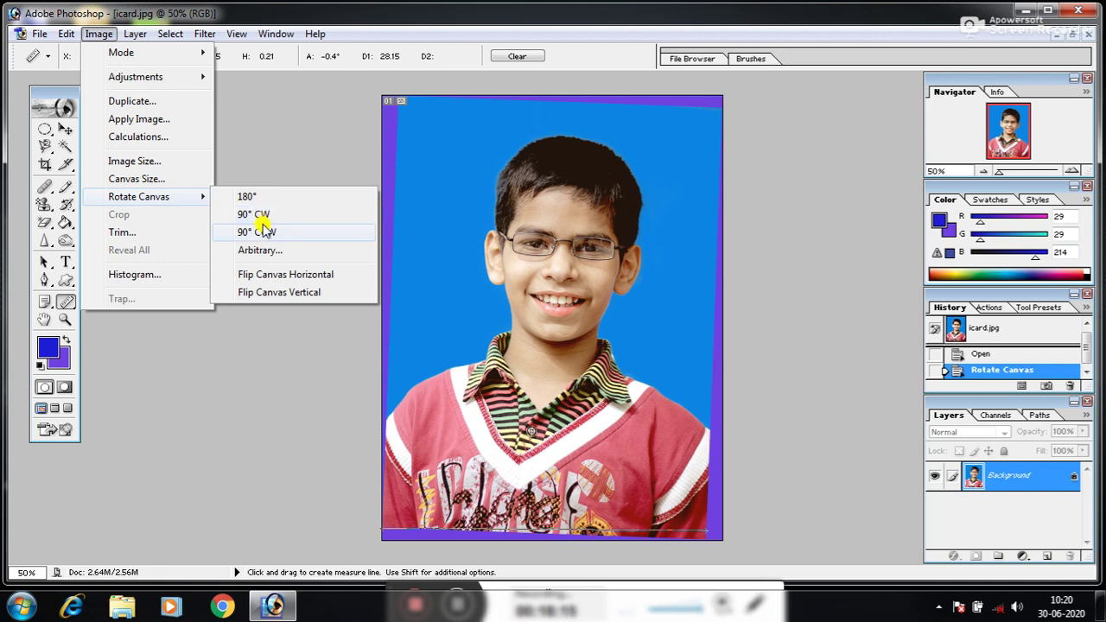
pyautogui.click(266, 251)
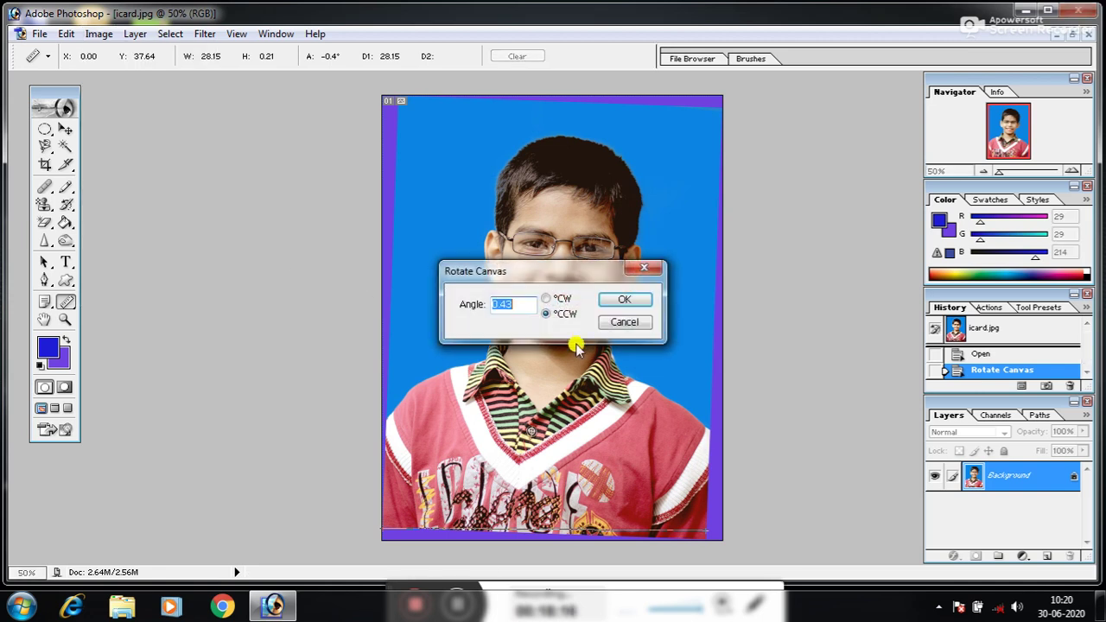
pyautogui.click(625, 302)
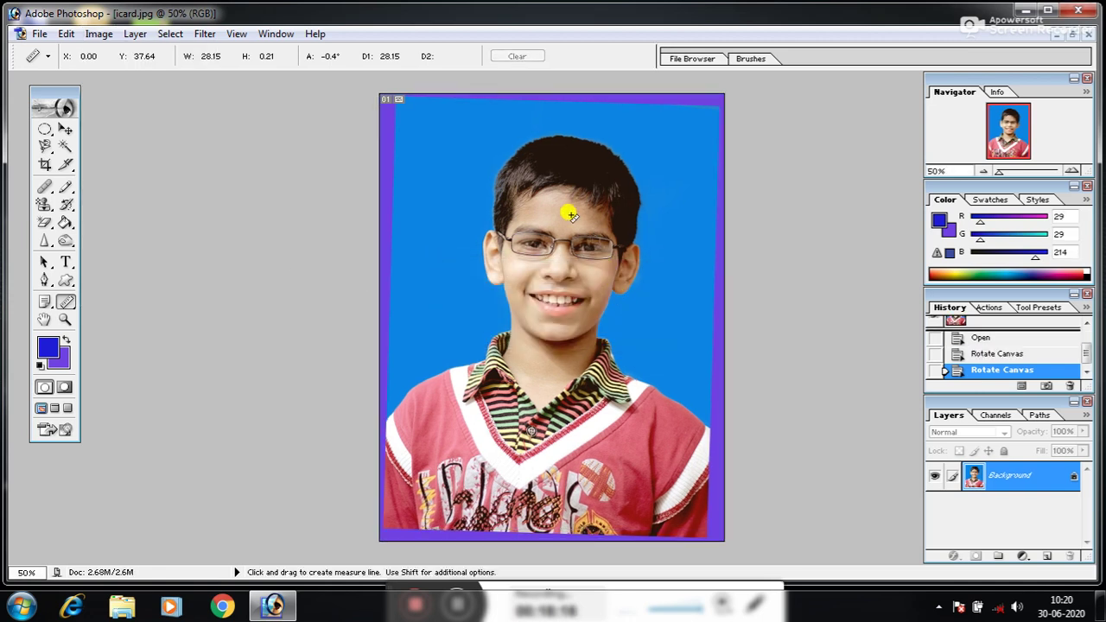
# - Draw a measure line rising about 2.1° across the lower sweater and rotate the canvas clockwise by its angle
pyautogui.moveTo(386, 516); pyautogui.dragTo(714, 506)
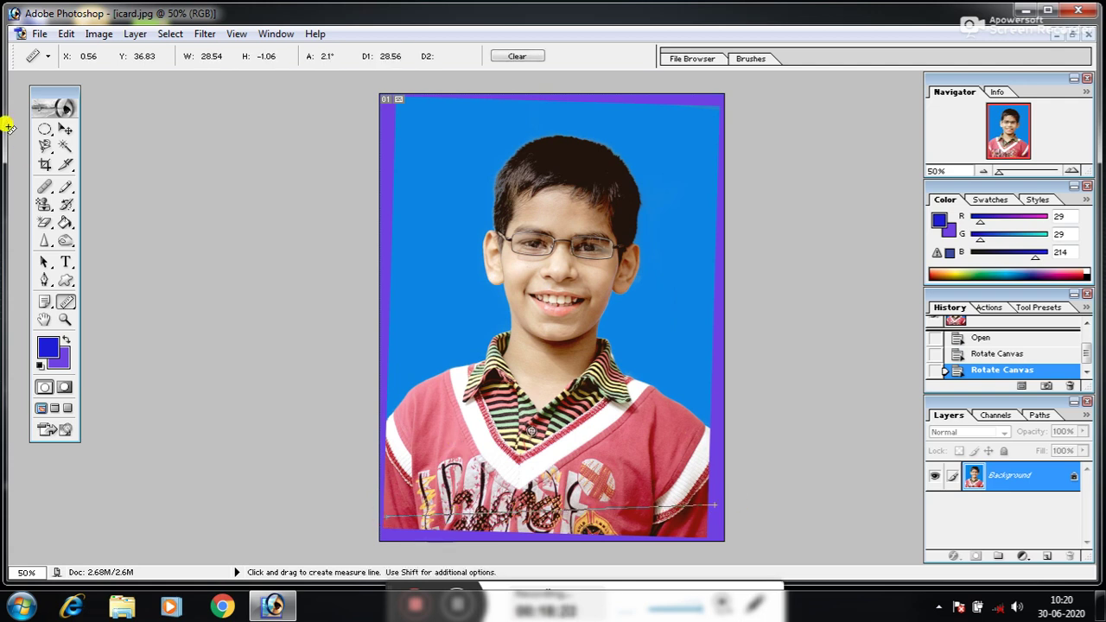
pyautogui.click(98, 34)
pyautogui.moveTo(206, 199)
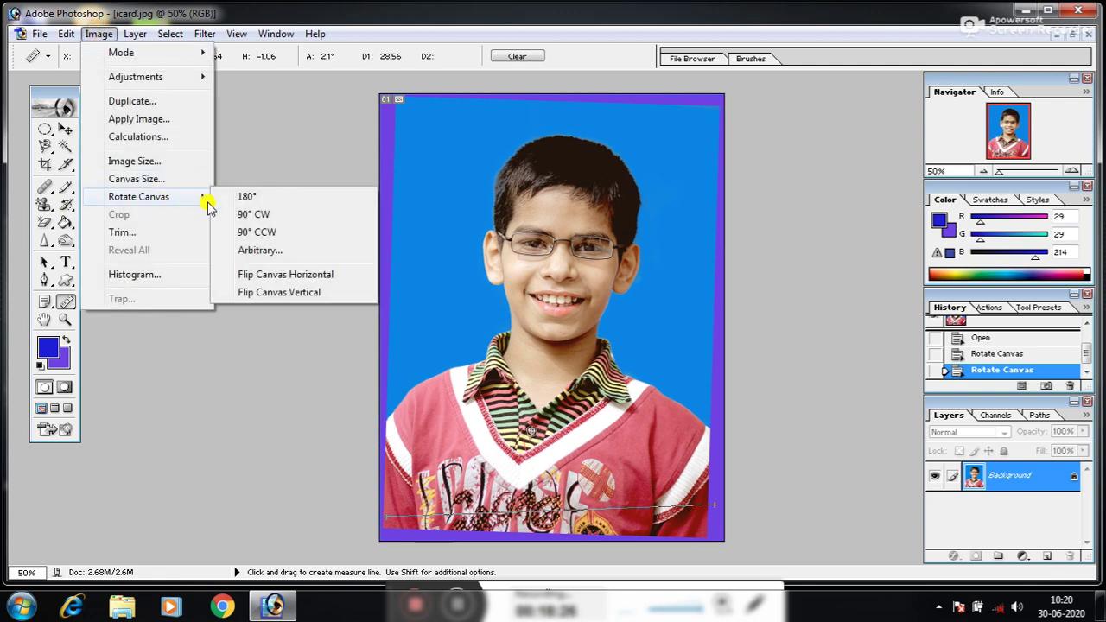
pyautogui.click(271, 250)
pyautogui.click(624, 297)
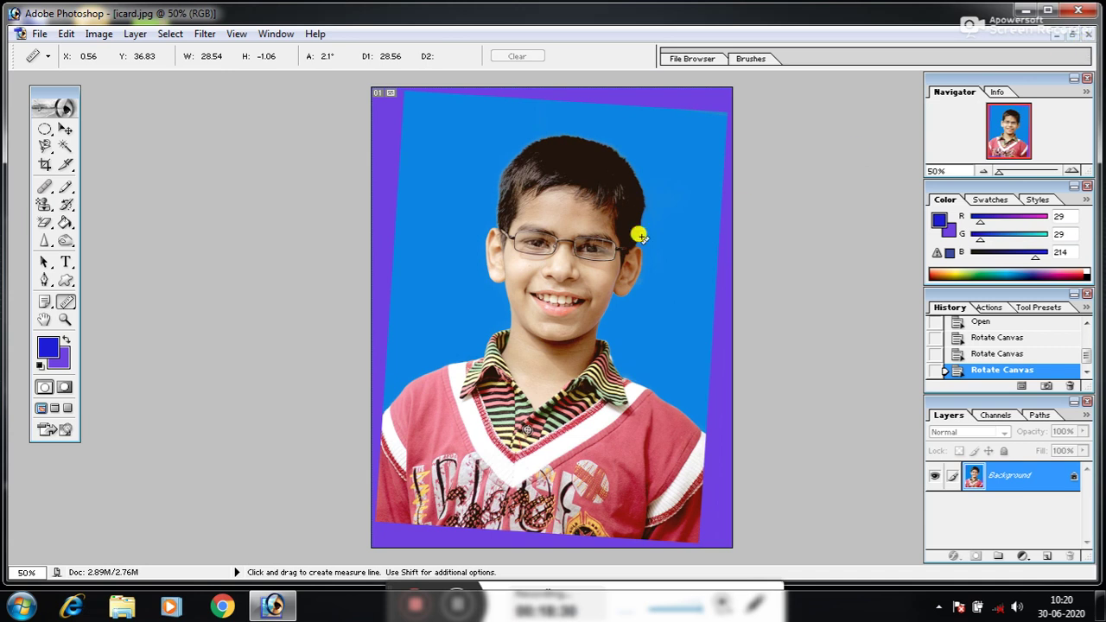
# - Draw a measure line sloping down about 4.7° across the sweater print and rotate the canvas counterclockwise by its angle
pyautogui.moveTo(378, 480); pyautogui.dragTo(702, 507)
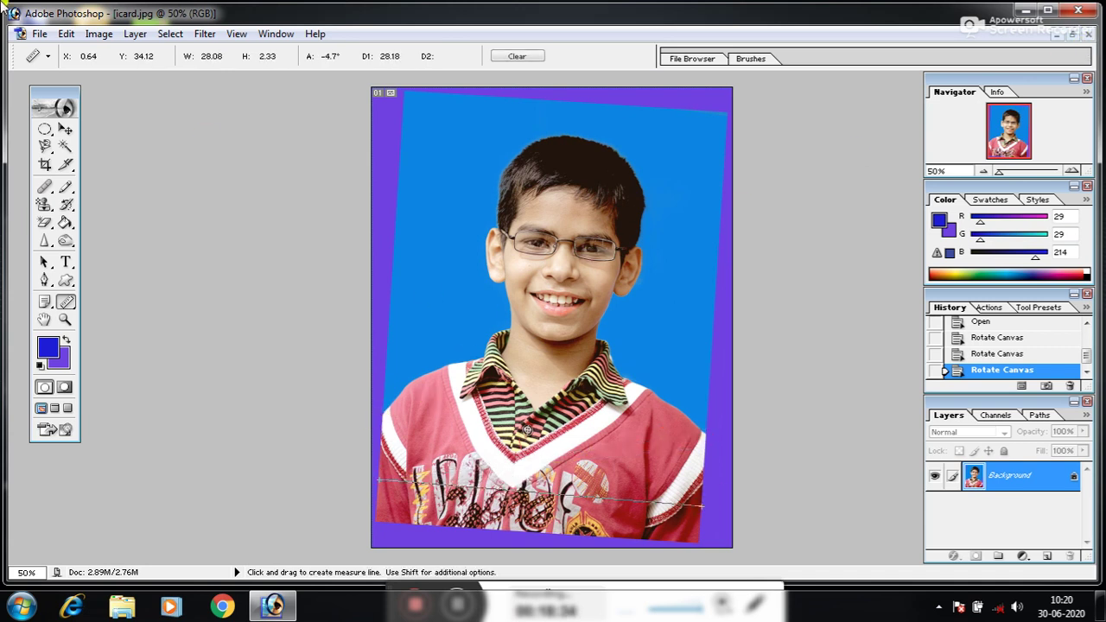
pyautogui.click(98, 34)
pyautogui.moveTo(149, 197)
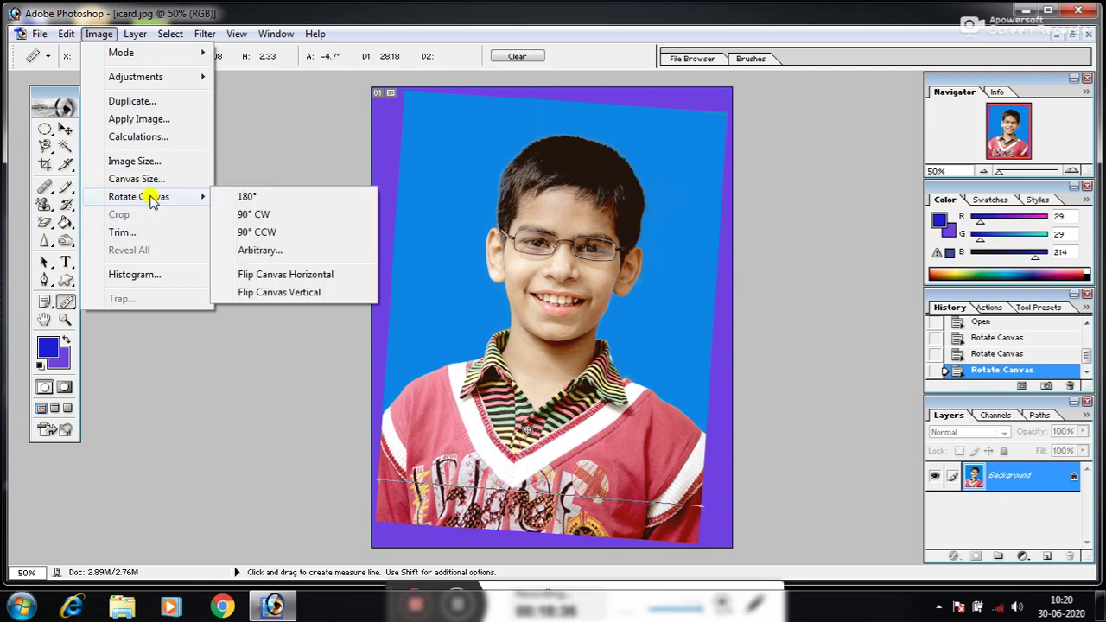
pyautogui.click(285, 250)
pyautogui.click(622, 301)
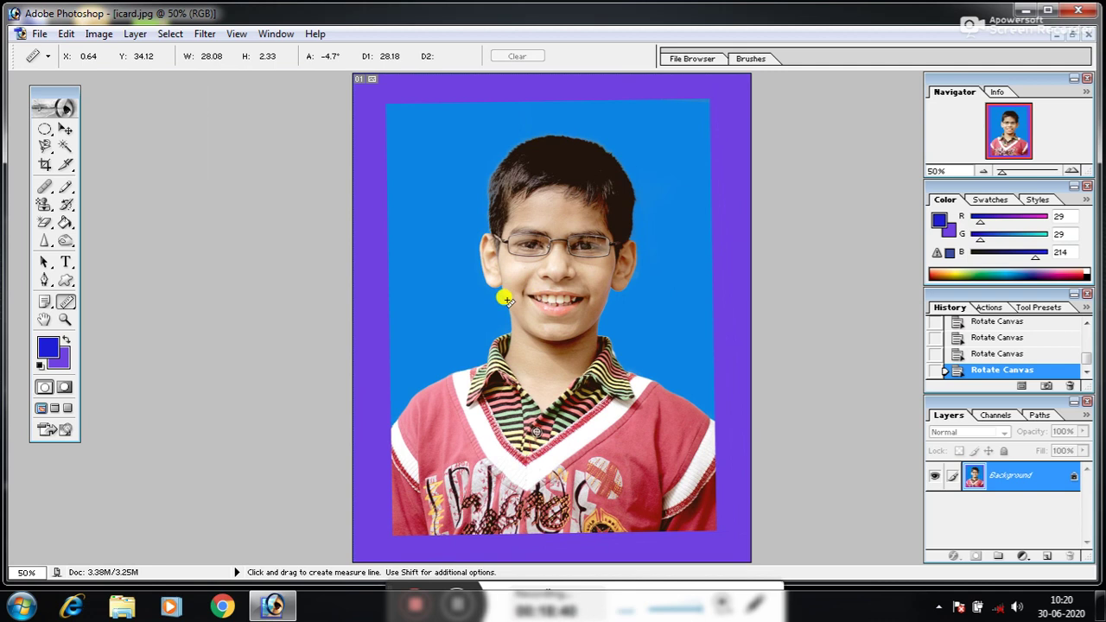
# - Switch to the Hand Tool briefly, then use the Zoom Tool to enlarge the boy's face to 100%
pyautogui.click(43, 322)
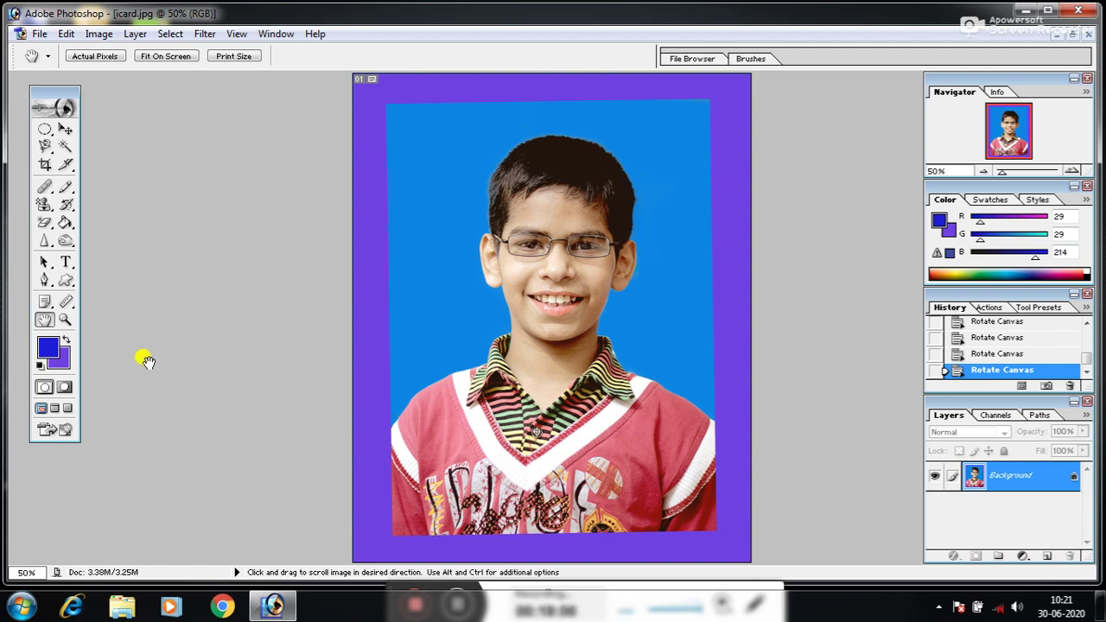
pyautogui.click(65, 319)
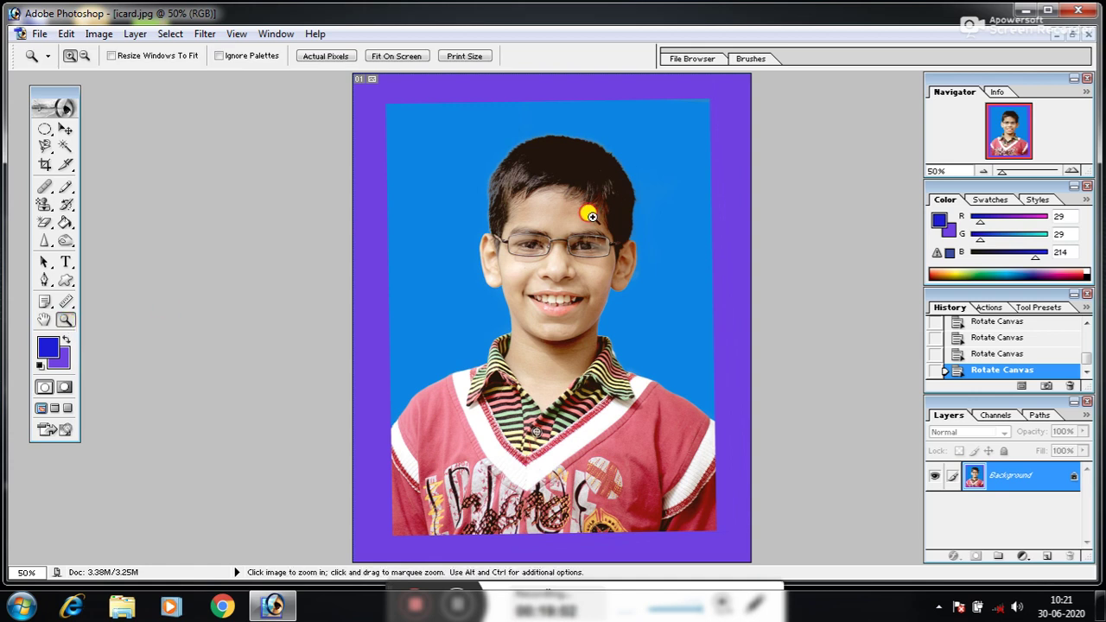
pyautogui.click(587, 218)
pyautogui.click(587, 217)
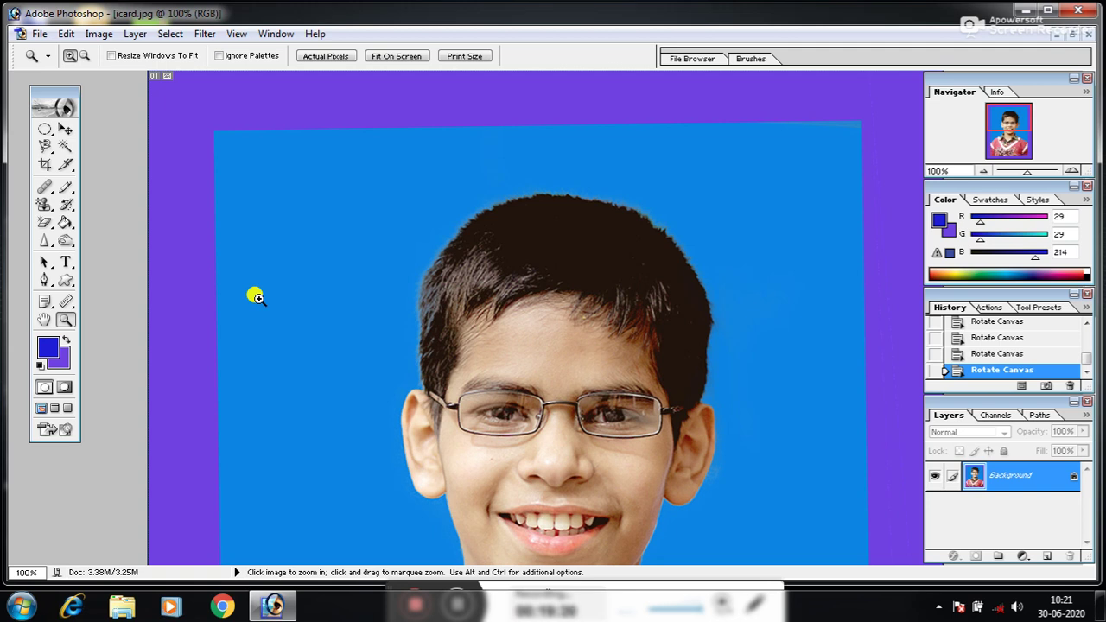
# - Close icard.jpg without saving the changes and exit Photoshop
pyautogui.click(1088, 34)
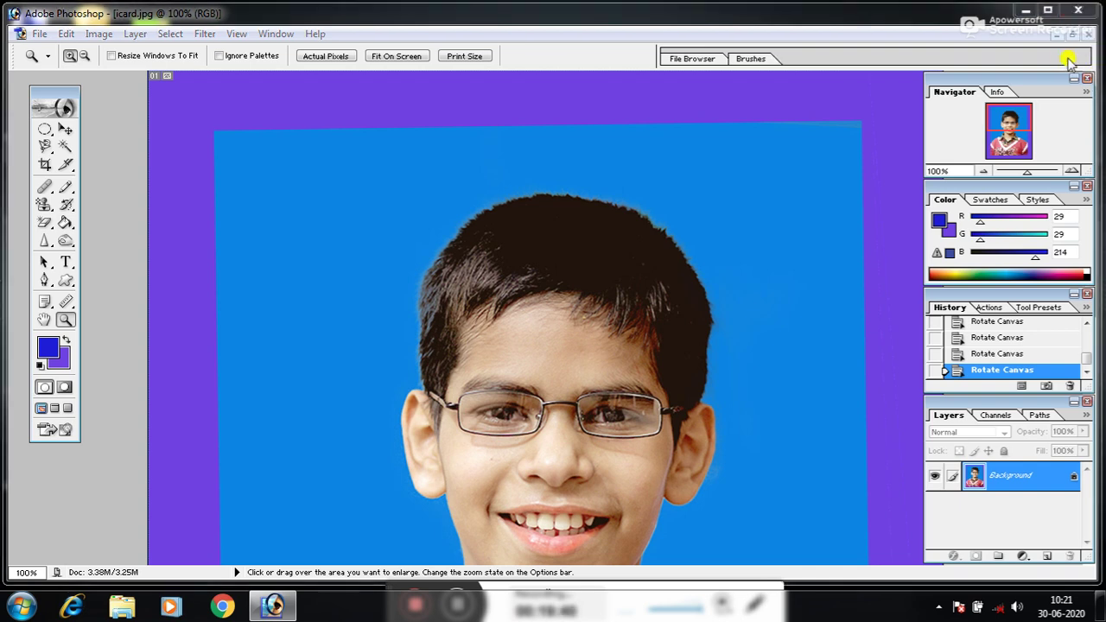
pyautogui.click(550, 241)
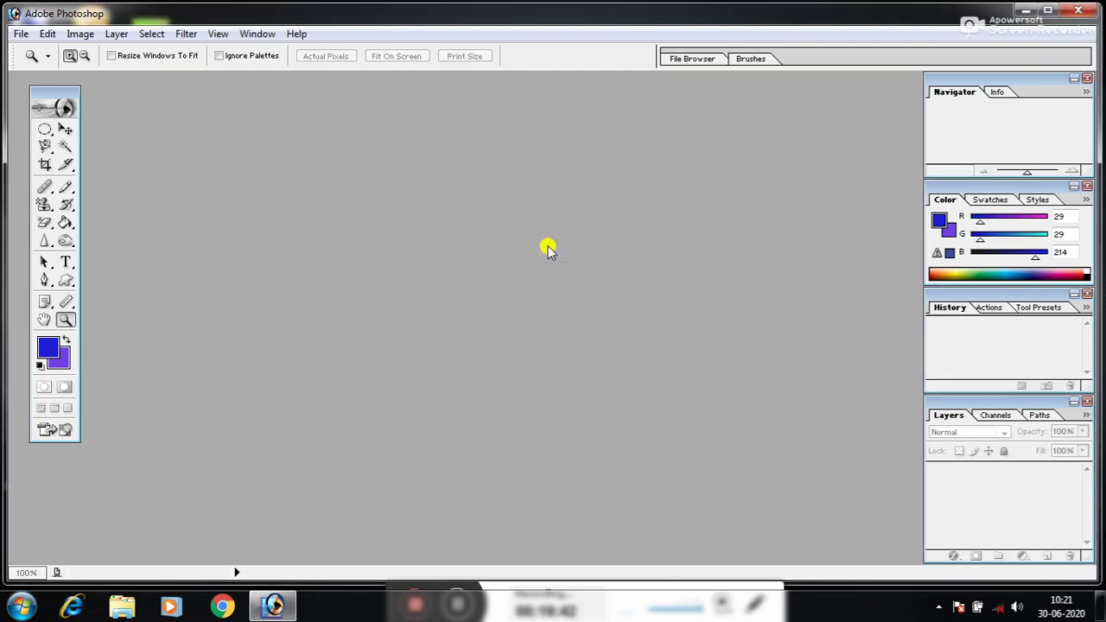
pyautogui.click(1085, 12)
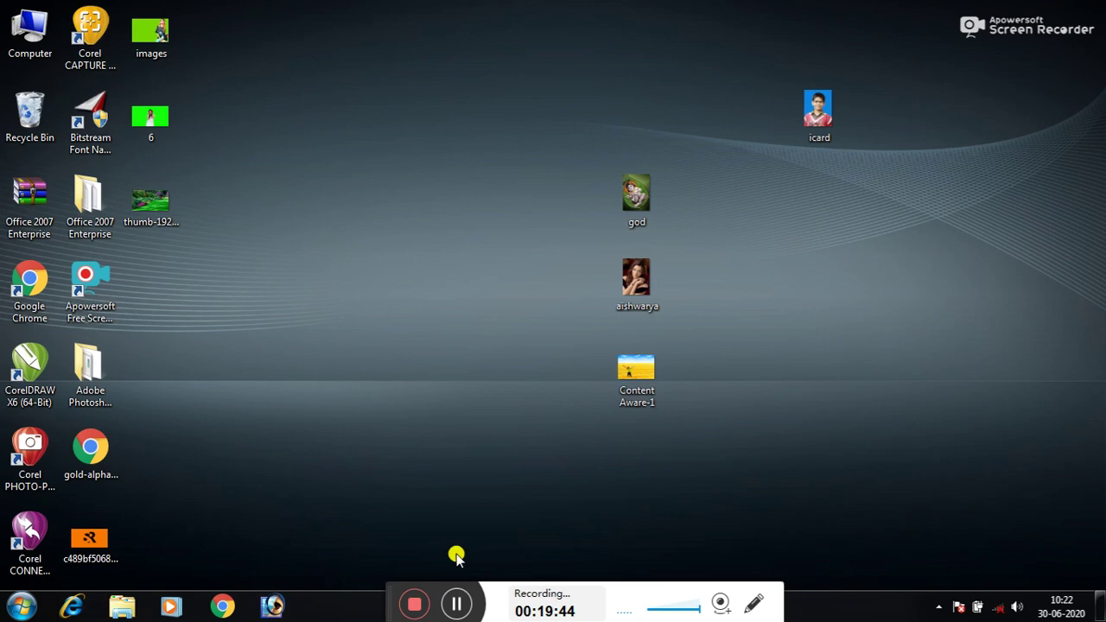